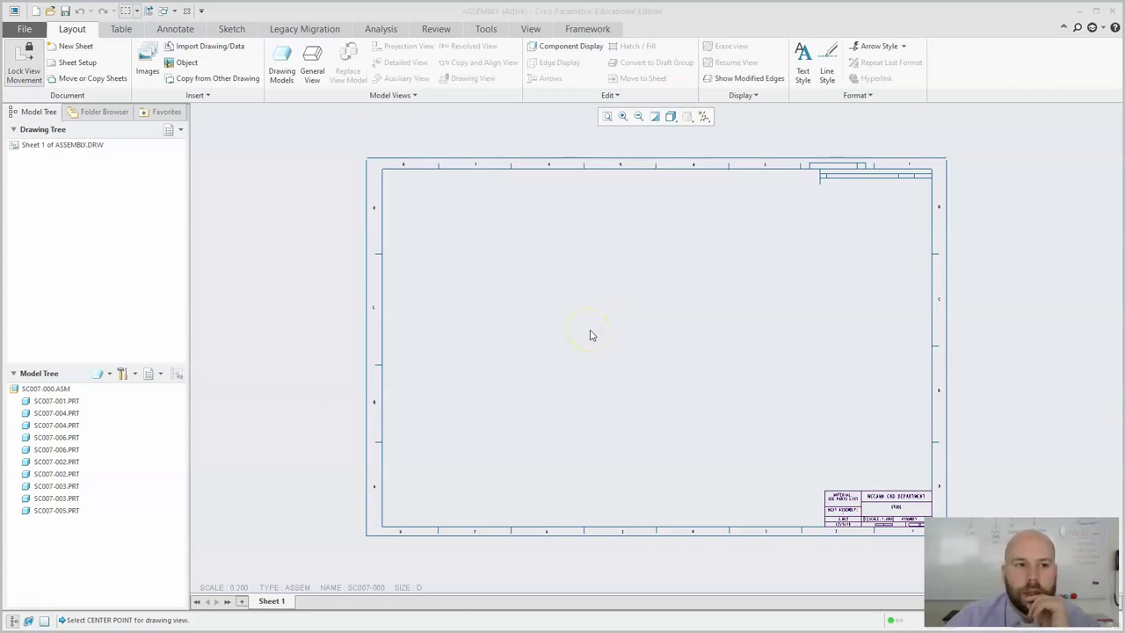
Step: Open the stool assembly in 3D, inspect its underside, reset orientation, and return to the drawing
left_click(41, 392)
left_click(61, 394)
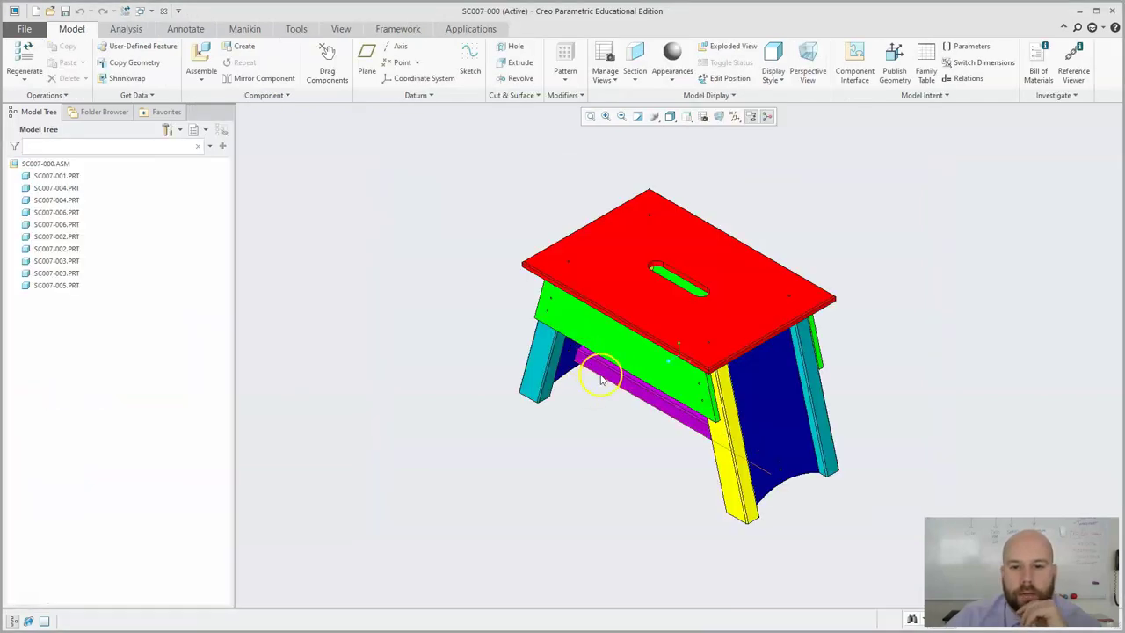
middle_click_drag(661, 427, 703, 190)
left_click(686, 116)
left_click(668, 133)
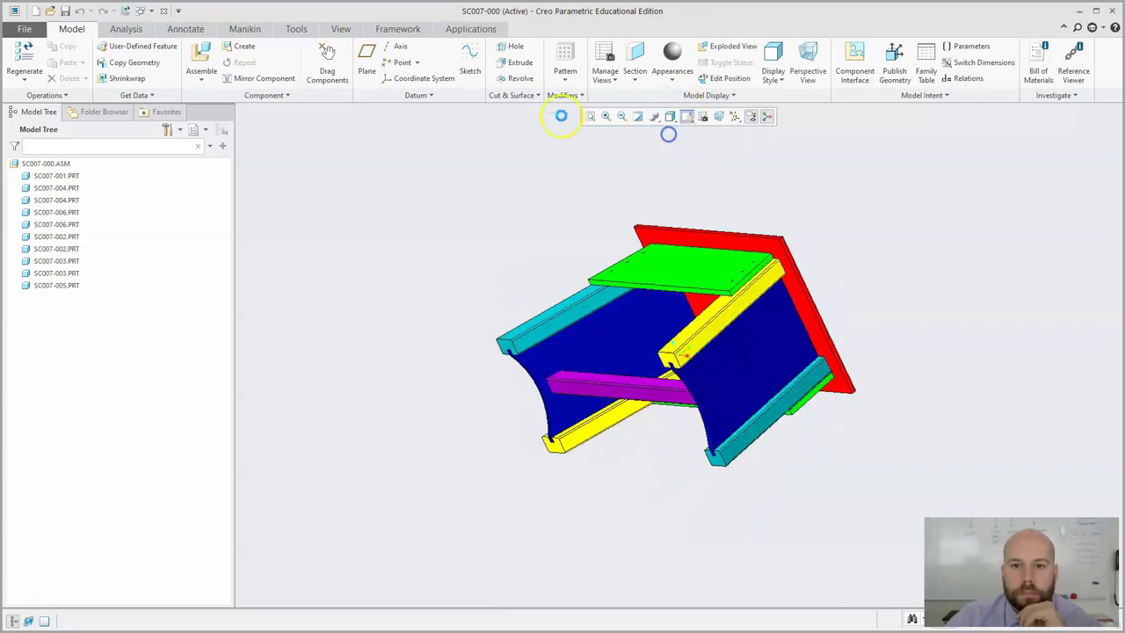
left_click(140, 11)
left_click(128, 40)
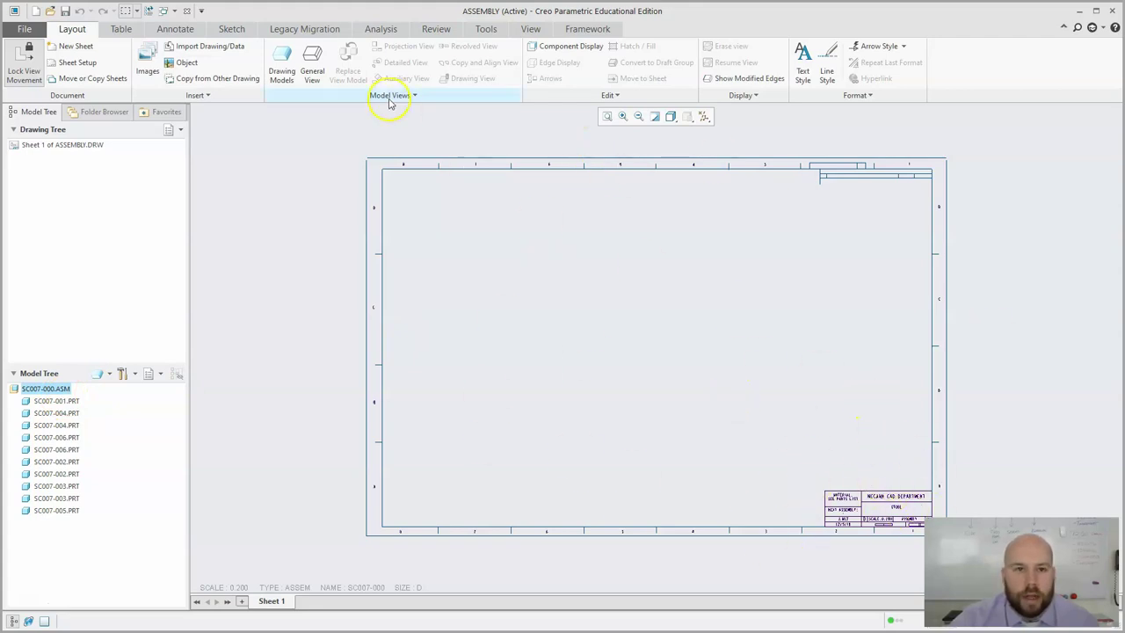
Step: Place a general view of the stool assembly oriented to FRONT
scroll(739, 301, "up", 1)
scroll(739, 301, "down", 1)
left_click(312, 68)
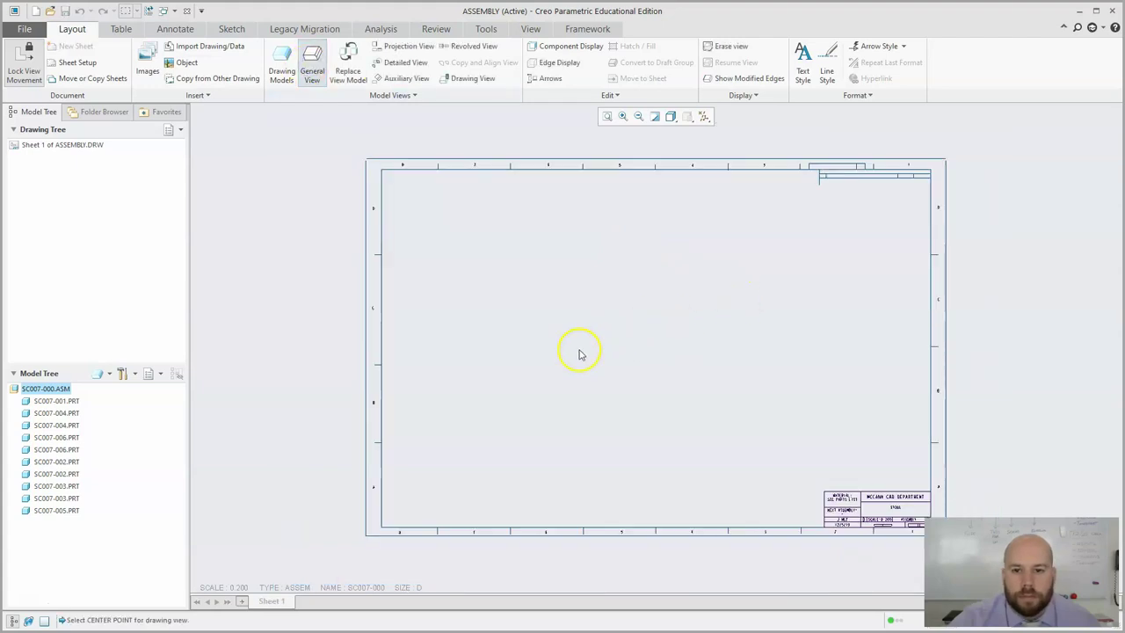
left_click(503, 327)
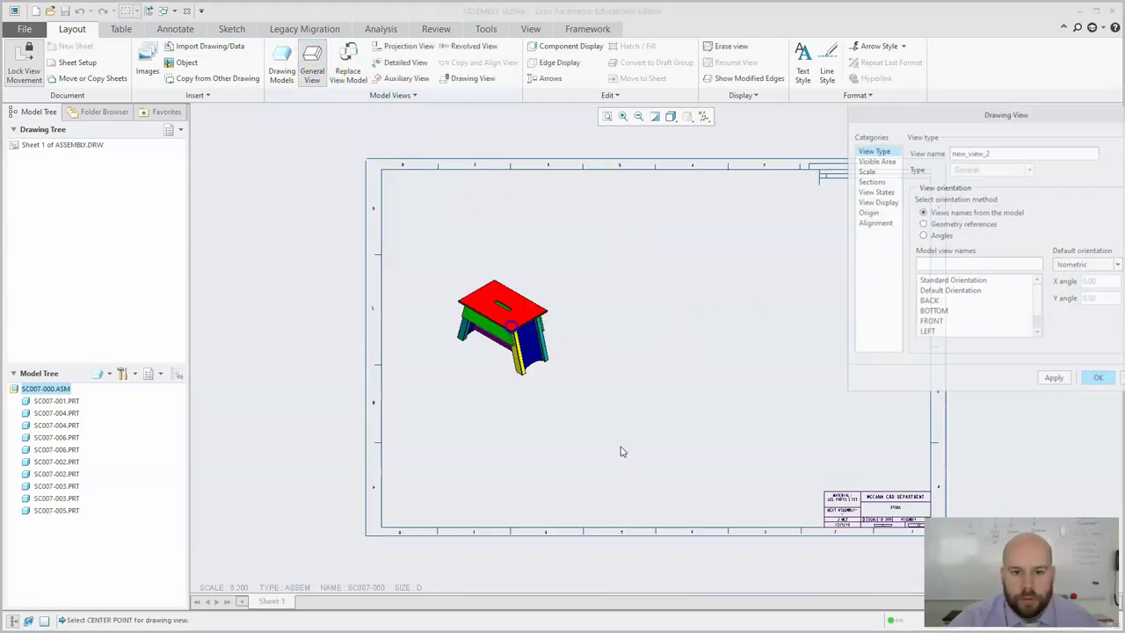
left_click(932, 321)
left_click(1099, 379)
Step: Unlock view movement and drag the front view toward the sheet centre
left_click(495, 333)
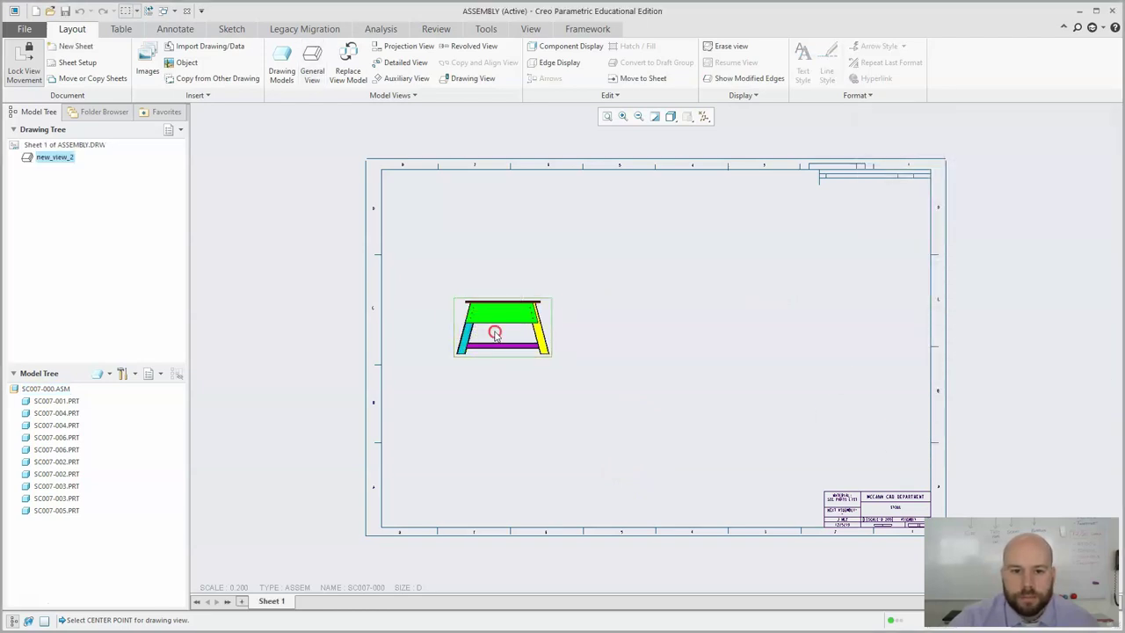
right_click(495, 333)
left_click(13, 66)
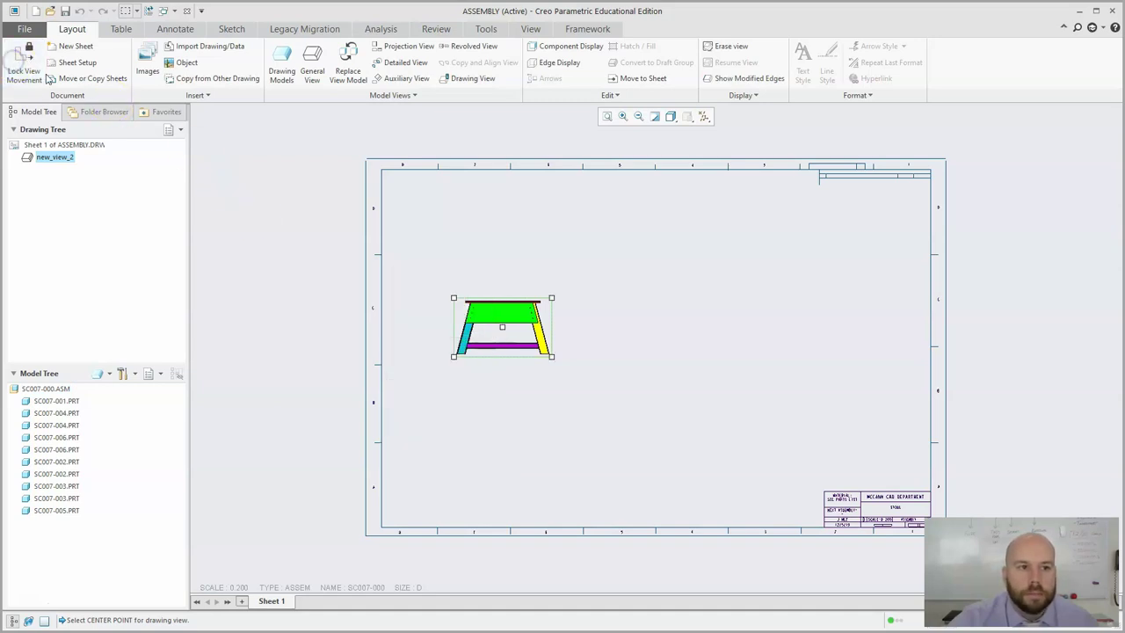
left_click_drag(502, 326, 564, 354)
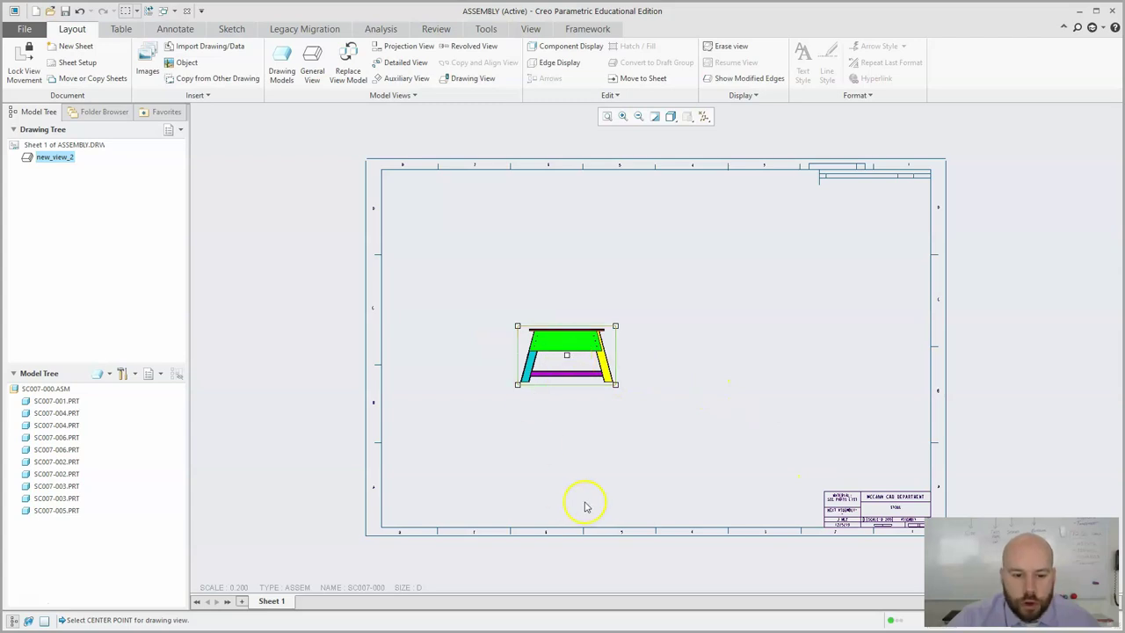
Step: Change the drawing scale to 0.5
double_click(237, 588)
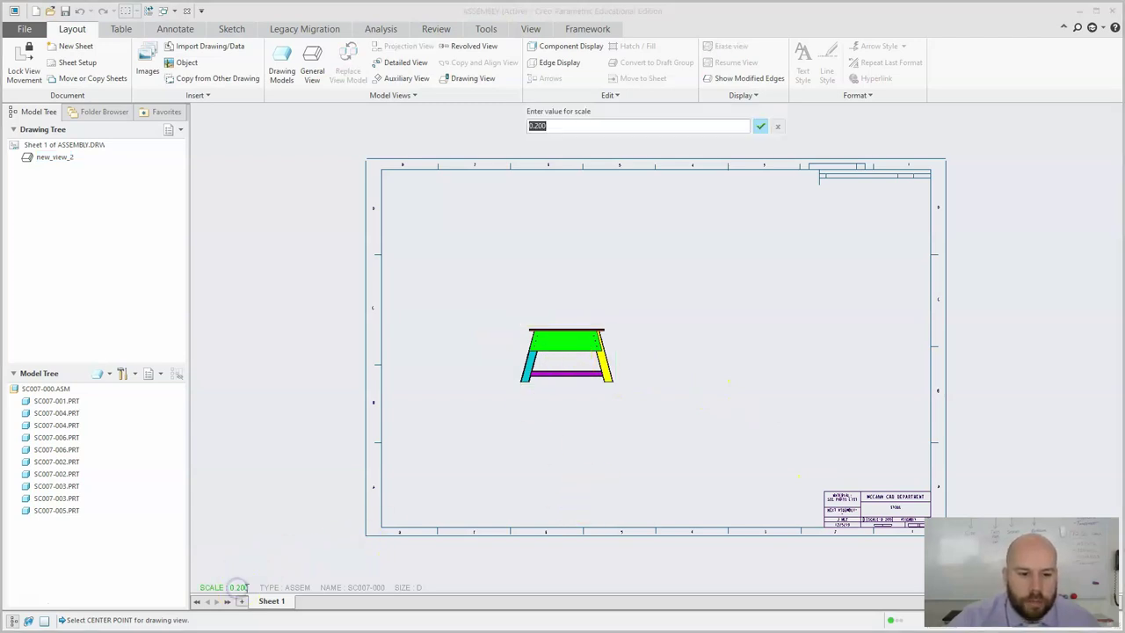
type("1")
key("Return")
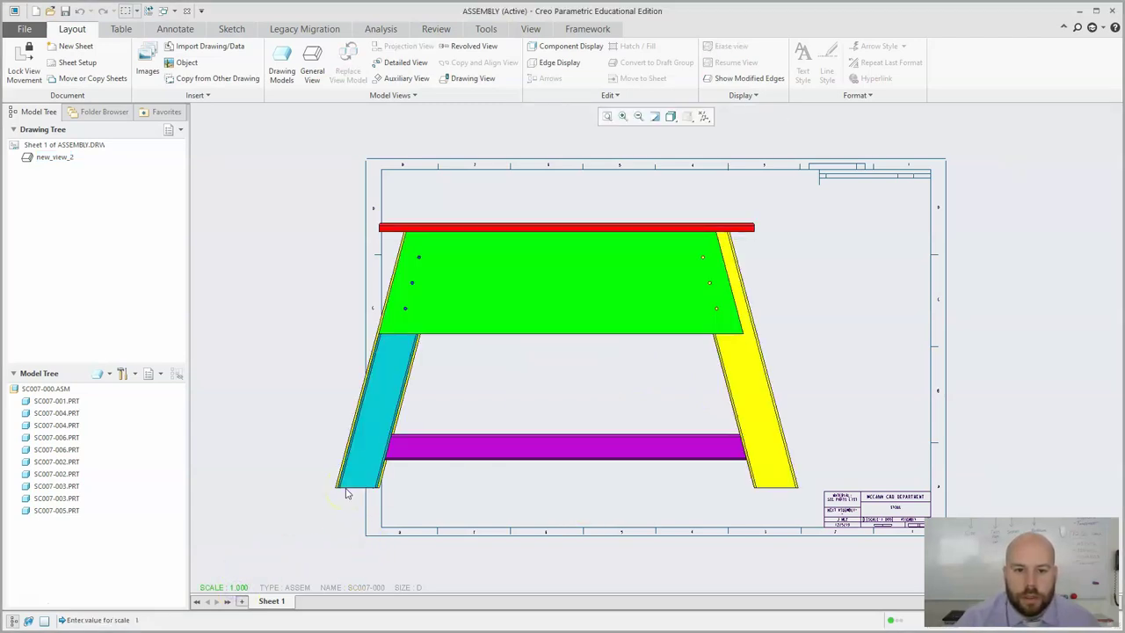
double_click(237, 587)
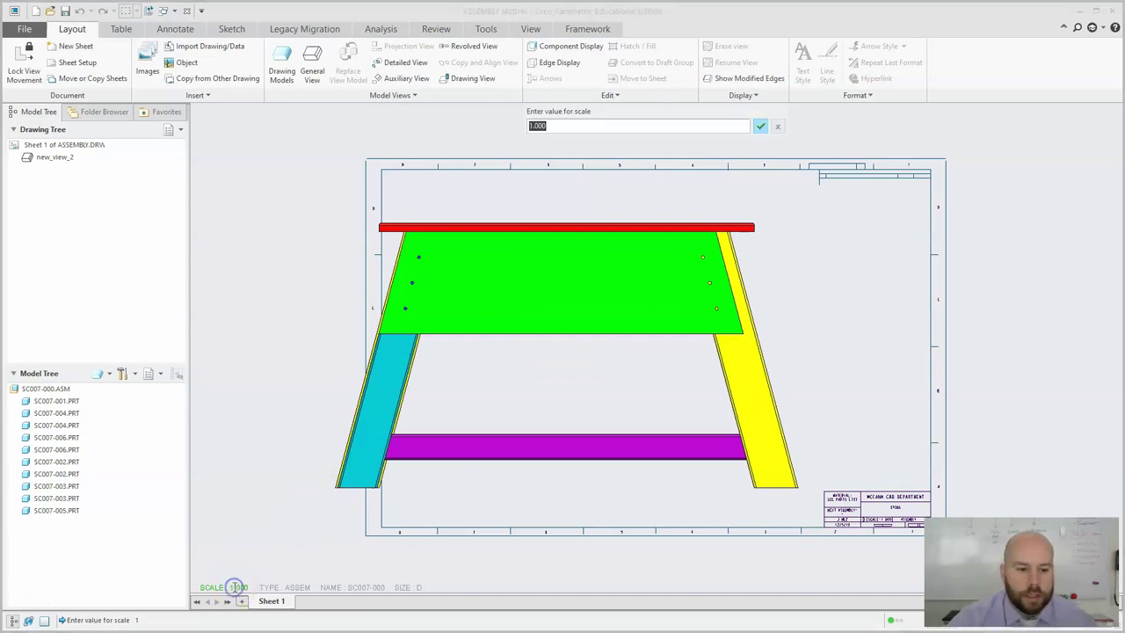
type(".5")
key("Return")
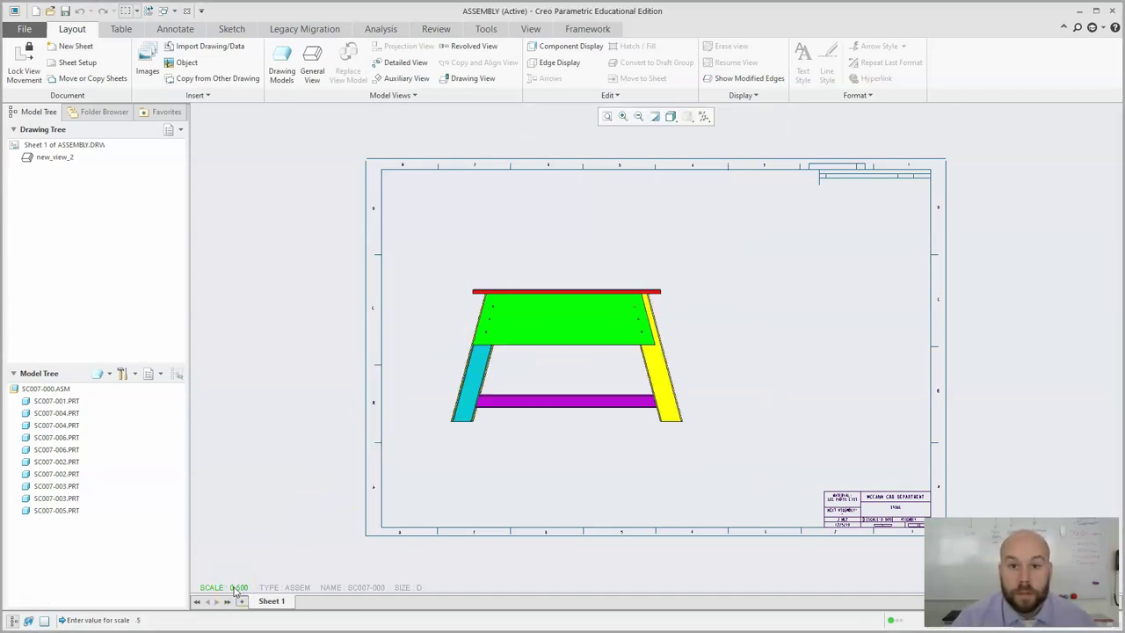
Step: Project a right-side view beside the front view, then nudge the front view lower
left_click(567, 371)
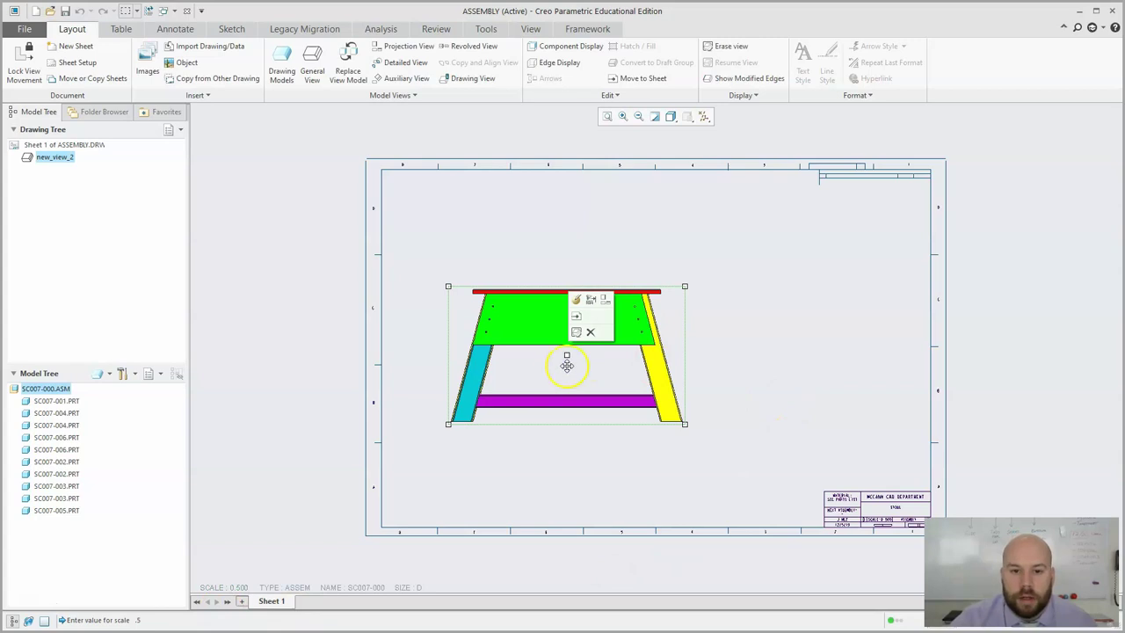
left_click(605, 304)
left_click(804, 349)
left_click(590, 381)
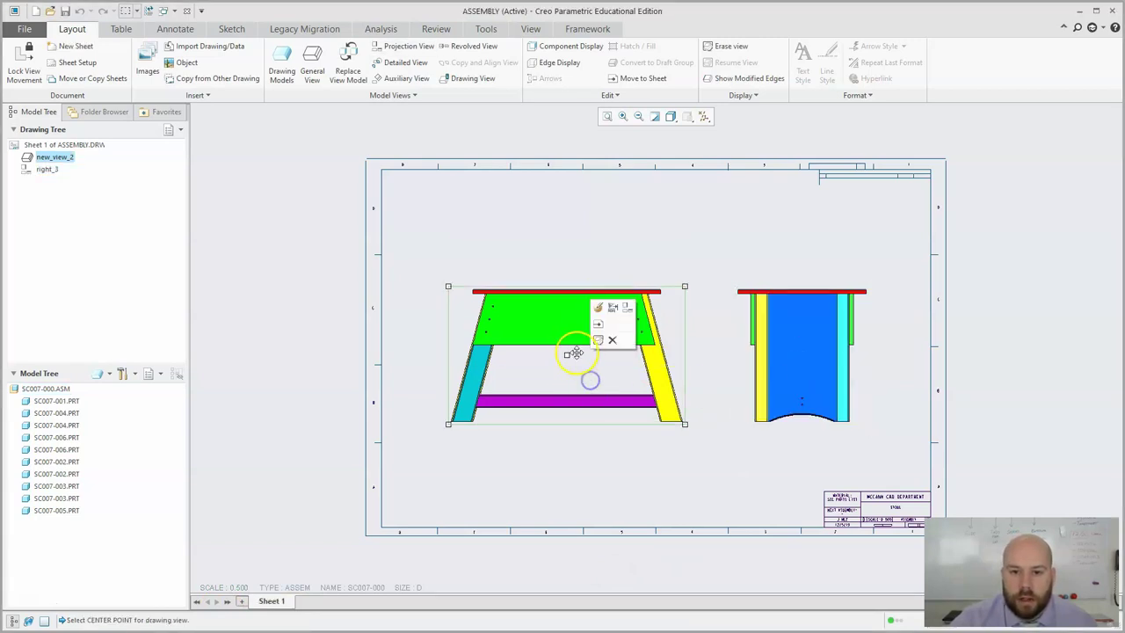
mouse_move(567, 352)
left_mouse_down()
mouse_move(553, 382)
mouse_move(553, 365)
left_mouse_up()
left_click(730, 176)
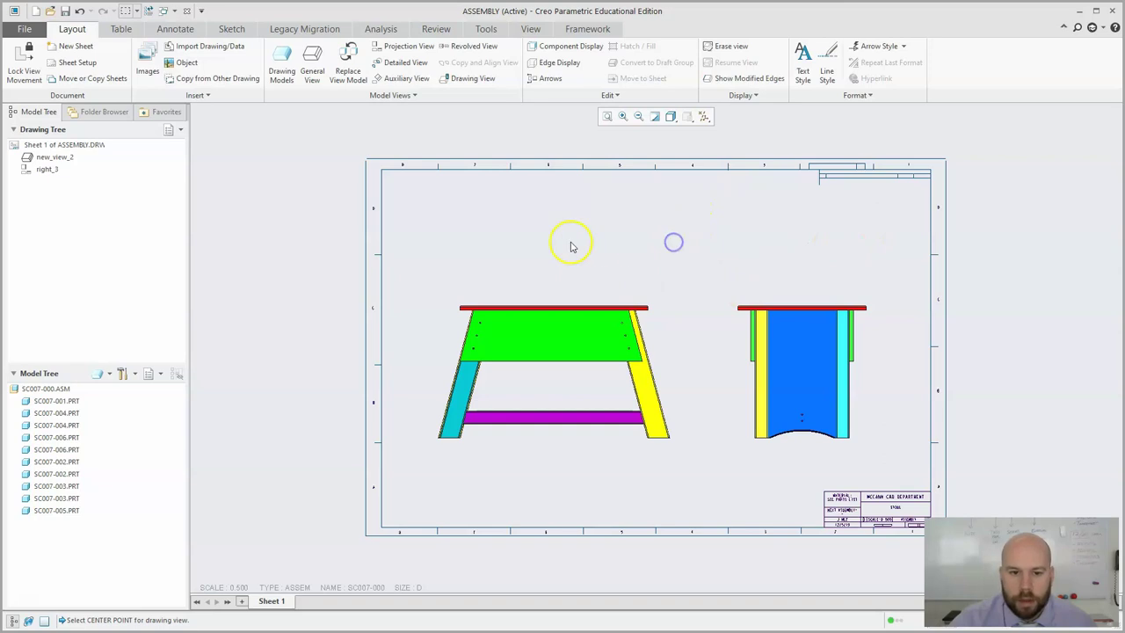
Step: Add a general view in the upper right with a custom scale of 0.25
right_click(782, 241)
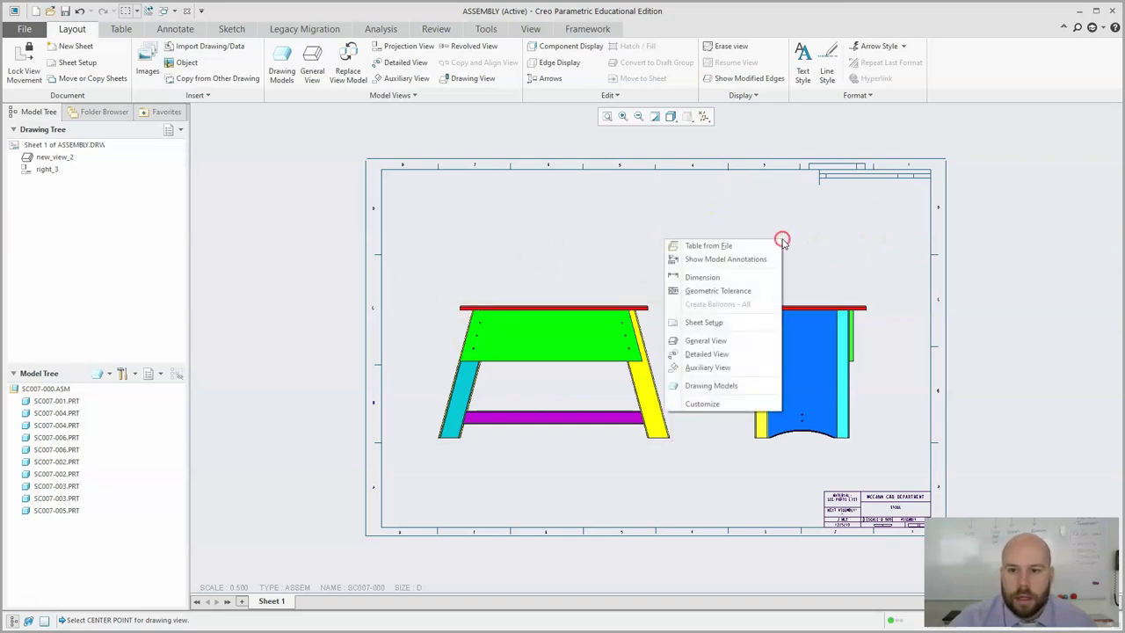
left_click(713, 332)
left_click(861, 232)
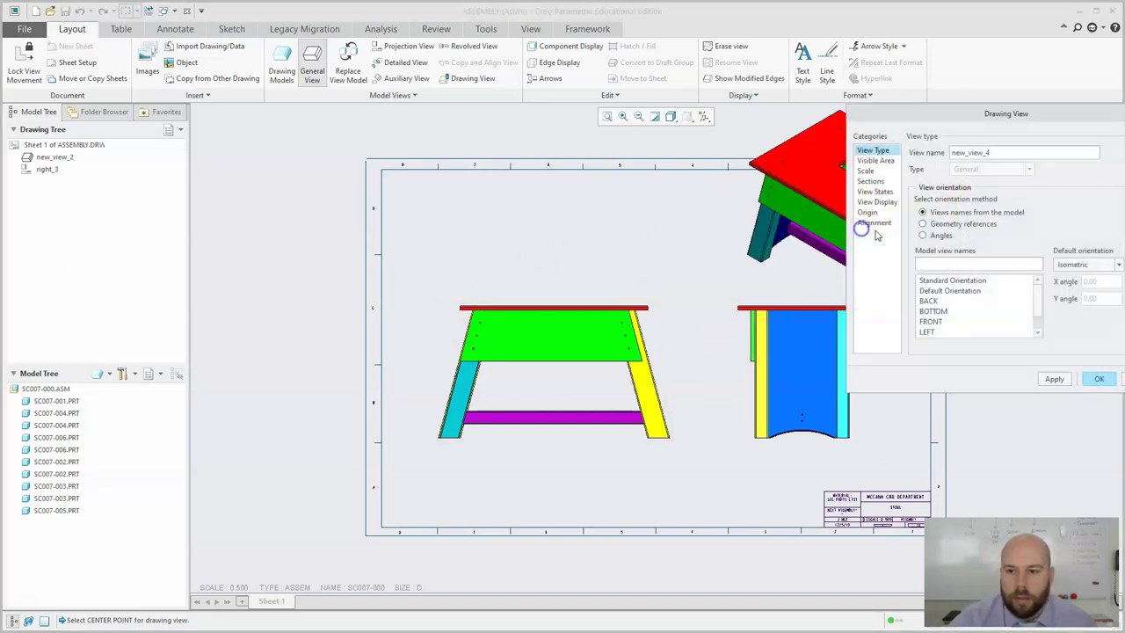
left_click(866, 171)
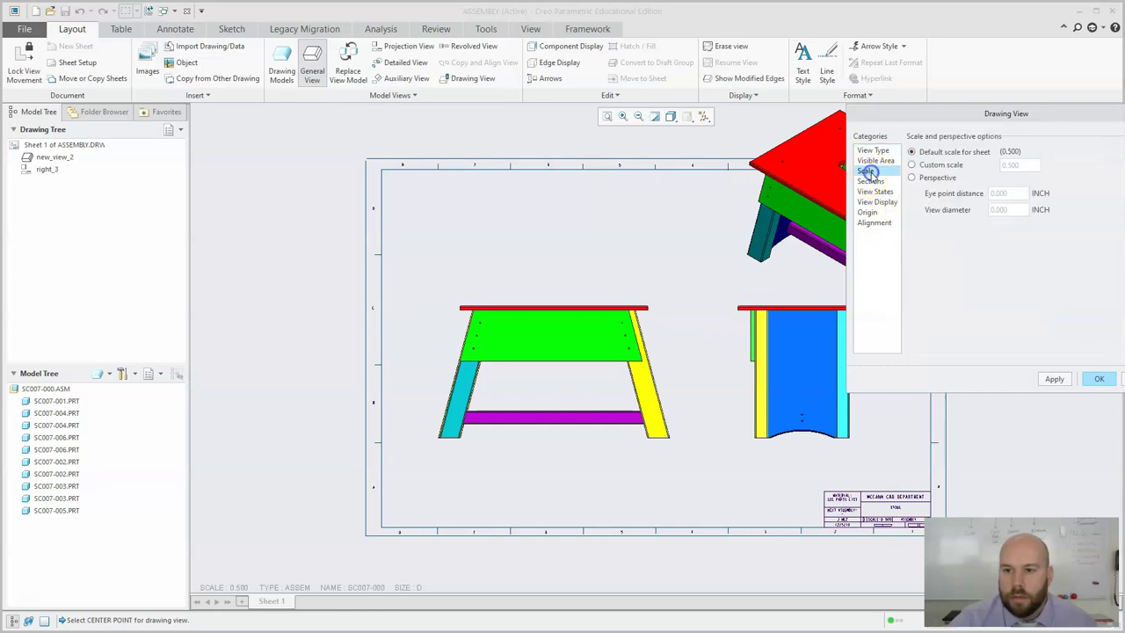
left_click(920, 164)
type(".25")
left_click(1099, 379)
Step: Move the isometric view's scale note just below it
left_click(884, 360)
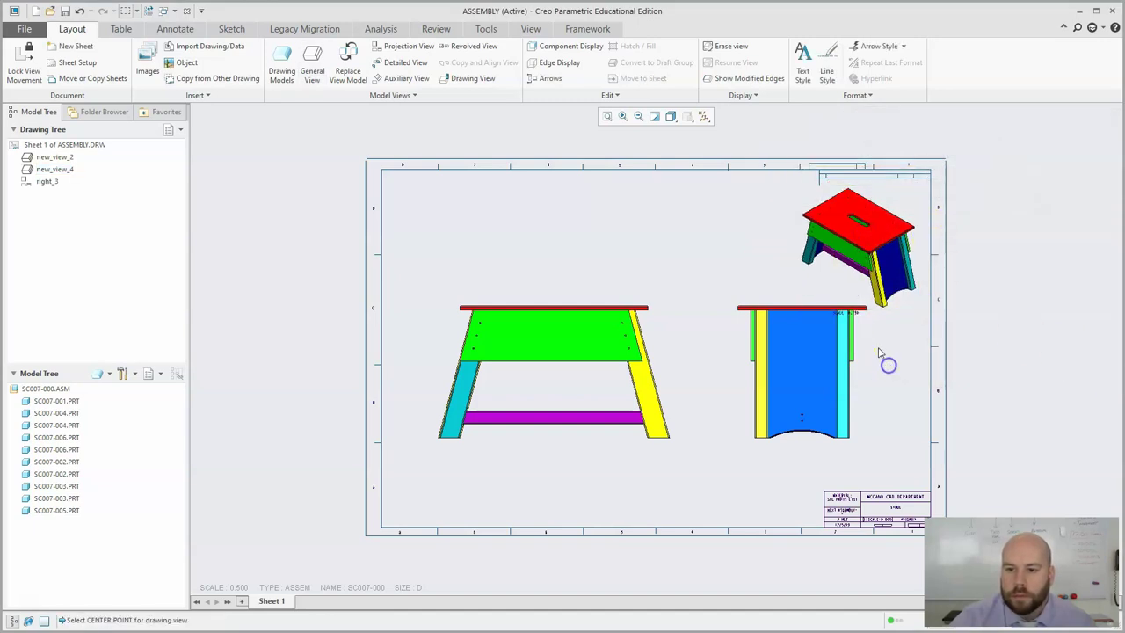
scroll(887, 364, "up", 3)
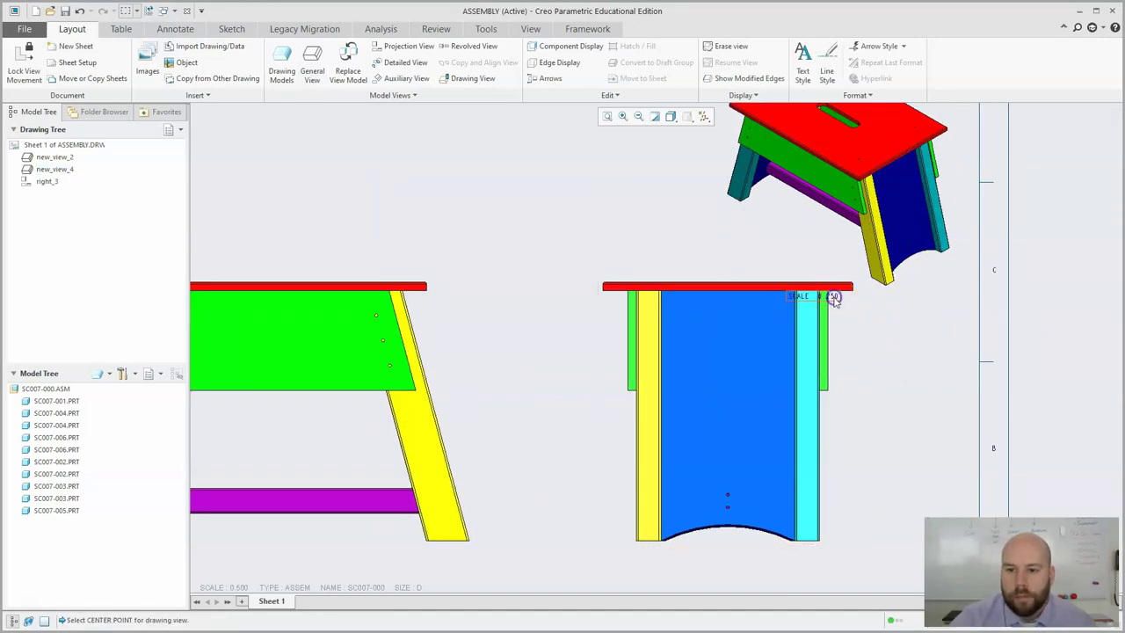
left_click(832, 298)
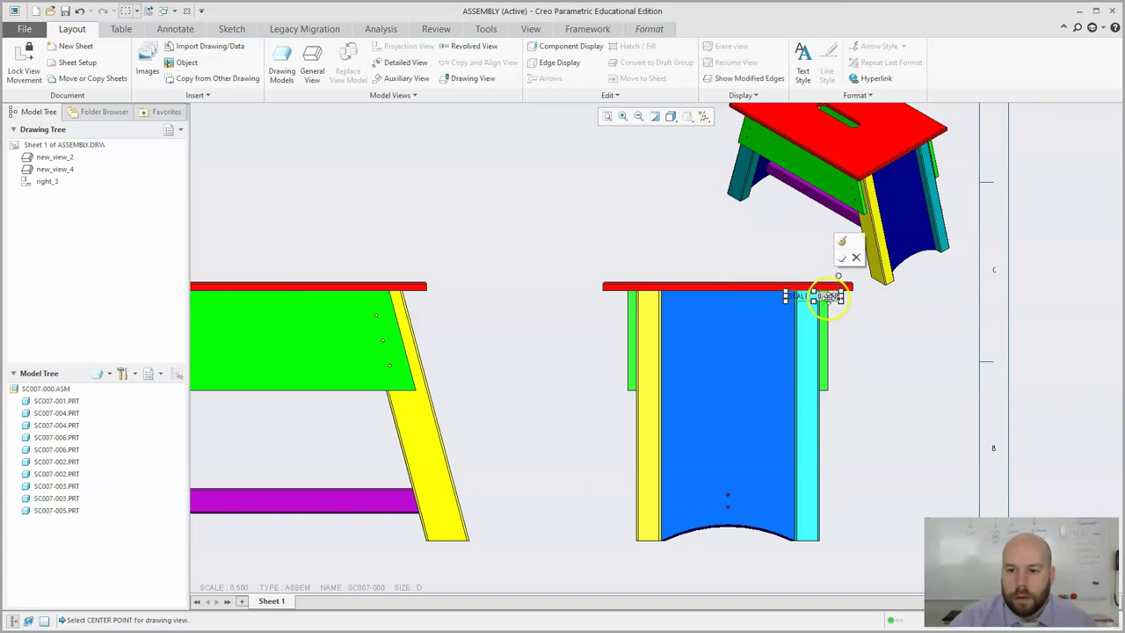
left_click_drag(829, 299, 807, 249)
left_click(909, 339)
scroll(921, 401, "down", 3)
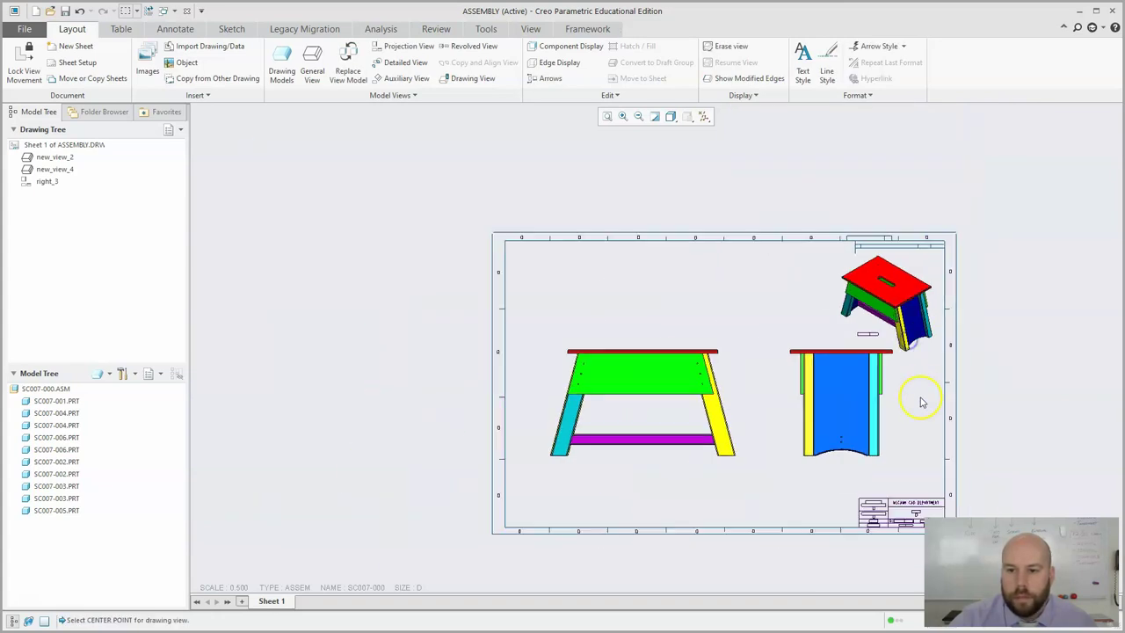
middle_click_drag(909, 401, 892, 400)
Step: Set all three views to No Hidden display style with Dimmed tangent edges
left_click(870, 281)
left_click(820, 395, "ctrl")
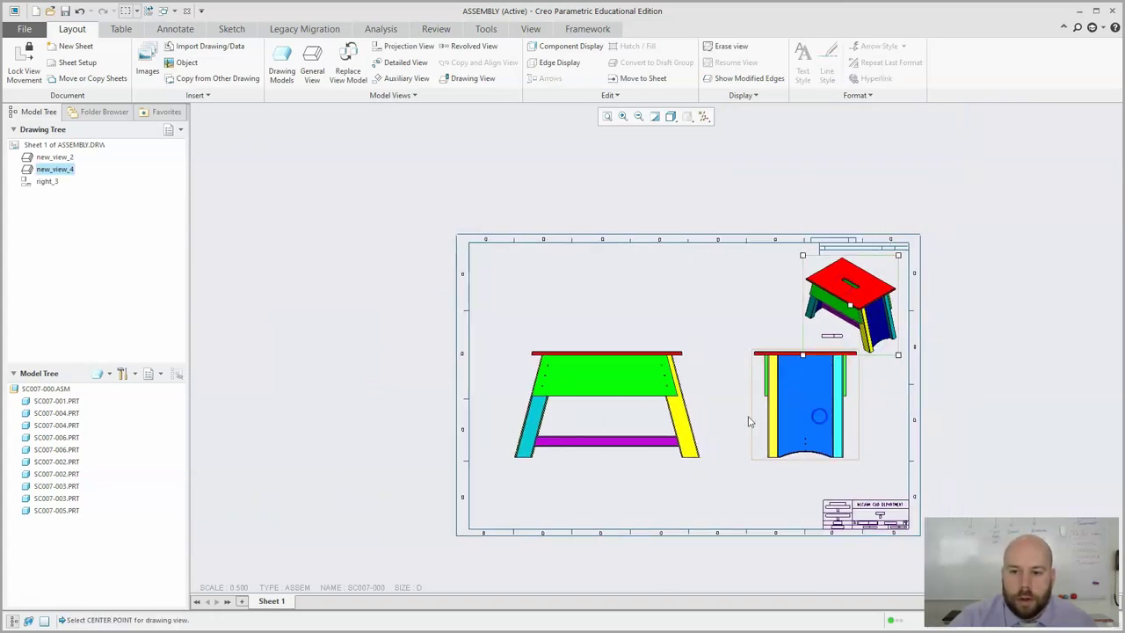
left_click(604, 418, "ctrl")
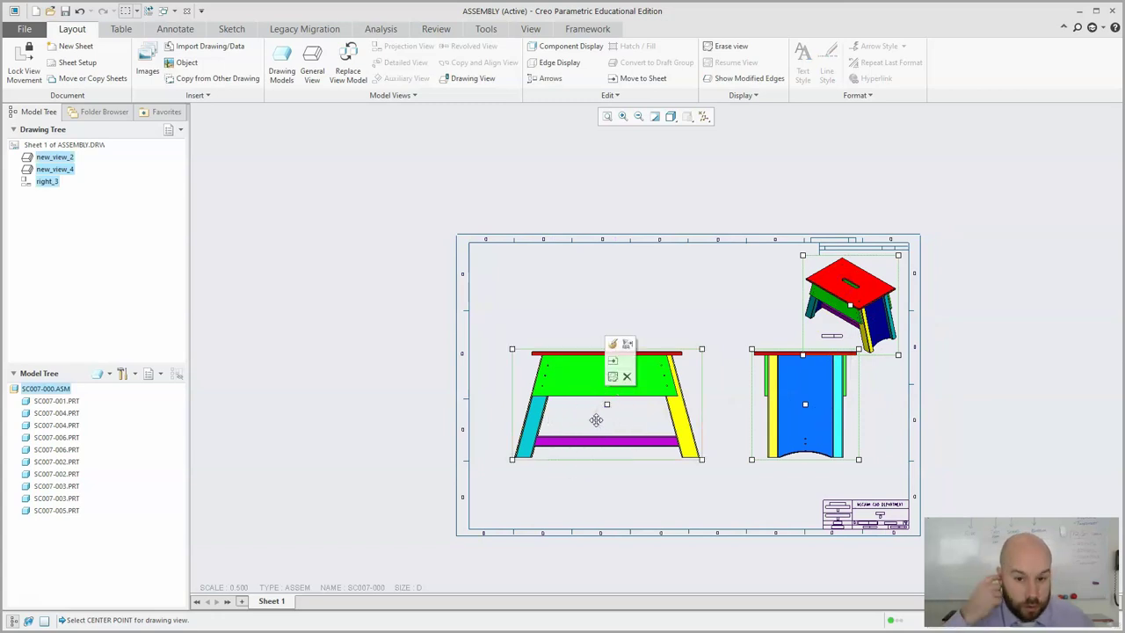
left_click(612, 344)
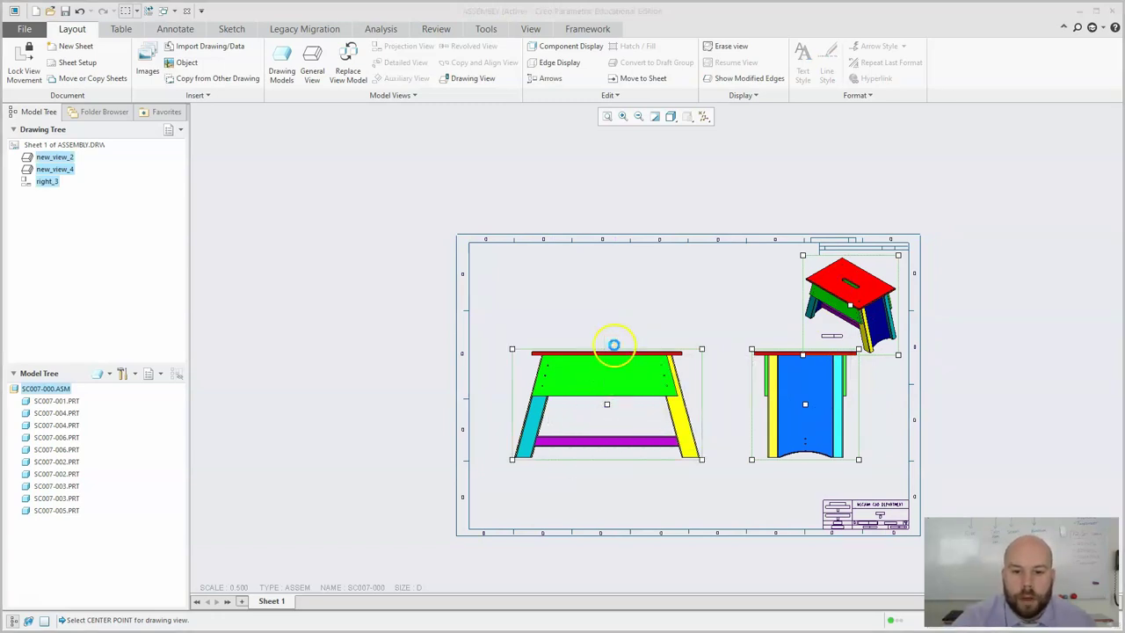
left_click(990, 165)
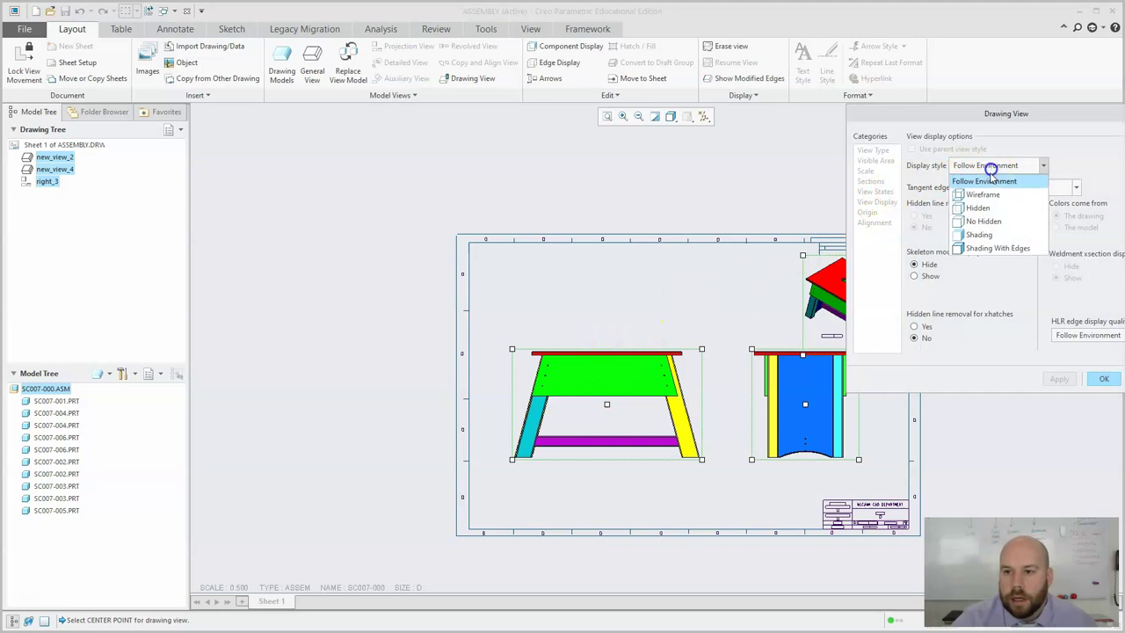
left_click(984, 221)
left_click(1040, 187)
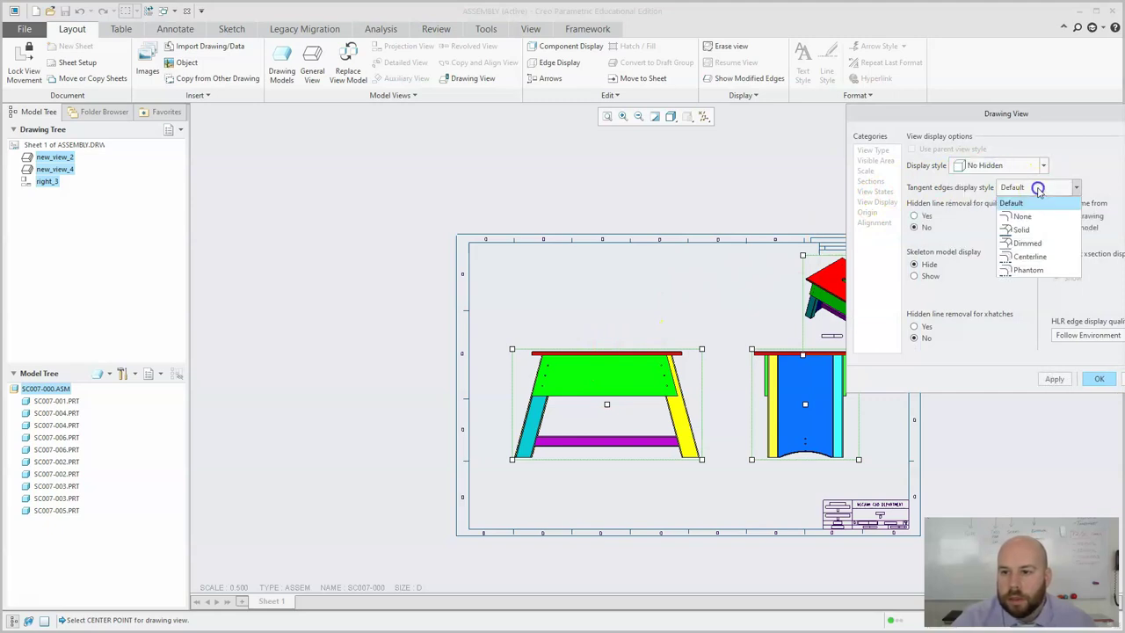
left_click(1027, 242)
left_click(1098, 377)
left_click(1039, 407)
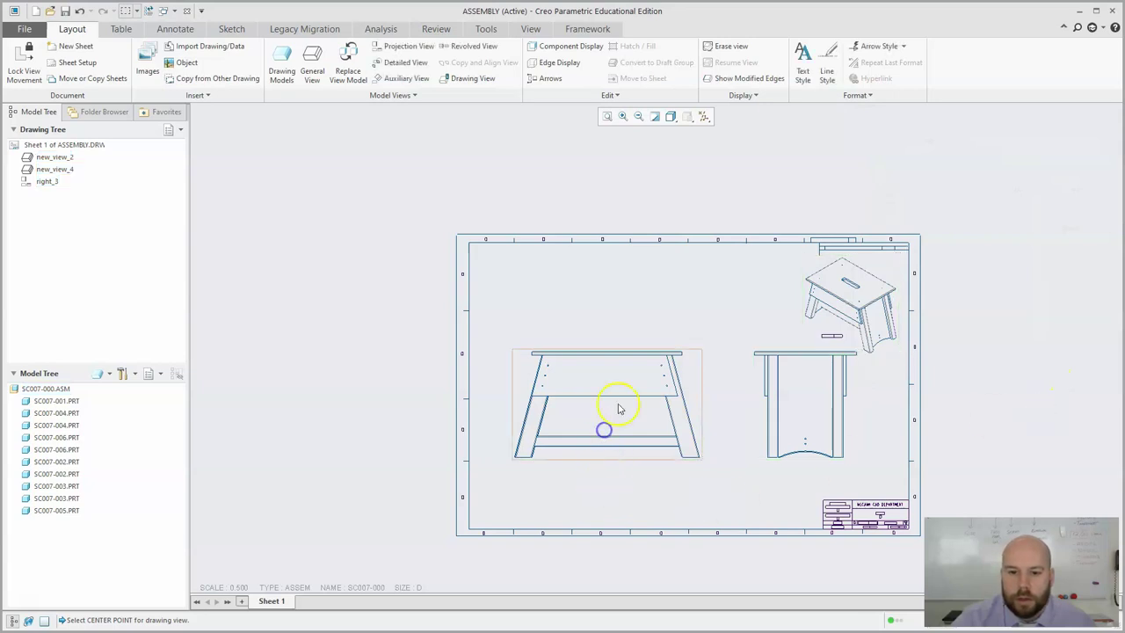
Step: Nudge the front view slightly lower on the sheet
left_click(604, 406)
left_click_drag(603, 407, 603, 423)
left_click(581, 300)
scroll(748, 472, "up", 1)
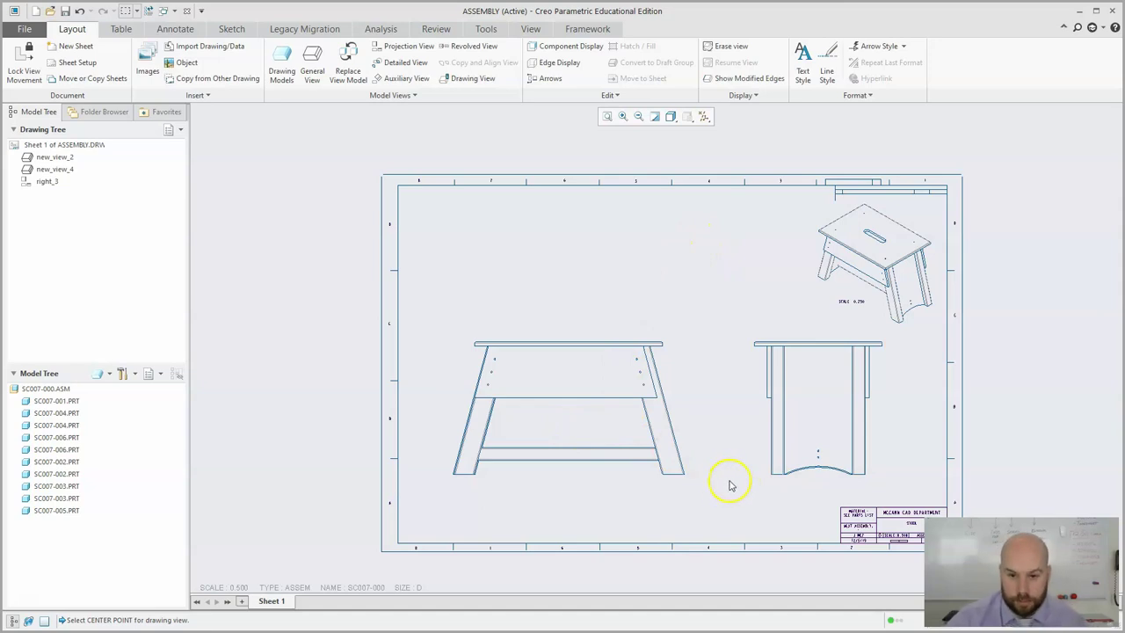
Step: Switch to the Table tab, clear the pending view placement, and show the table size grid
left_click(117, 31)
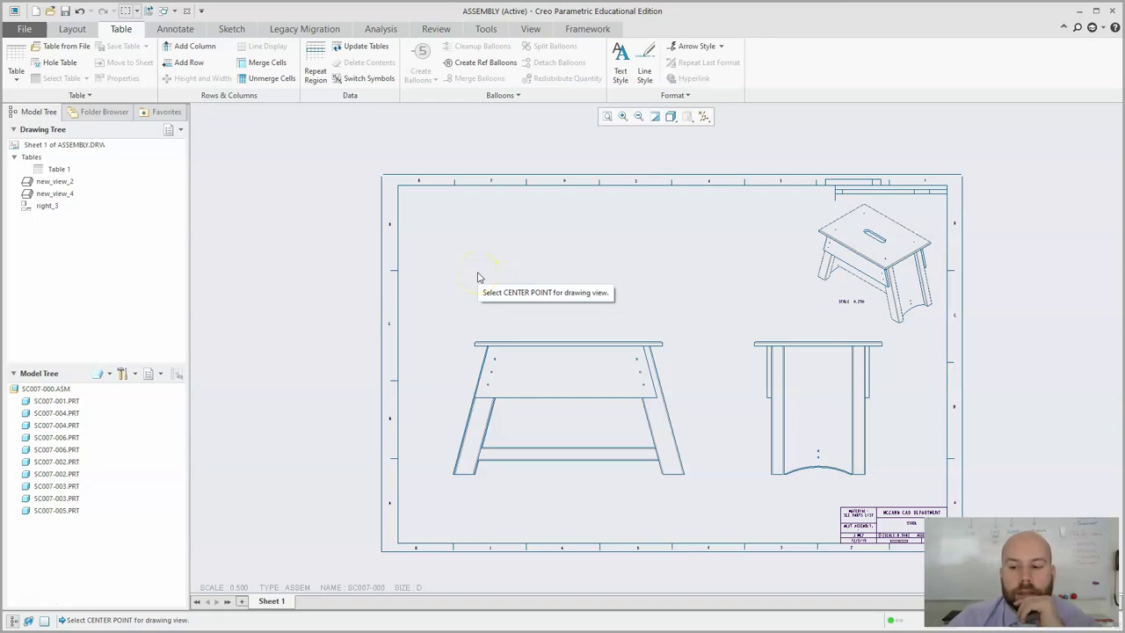
left_click(407, 212)
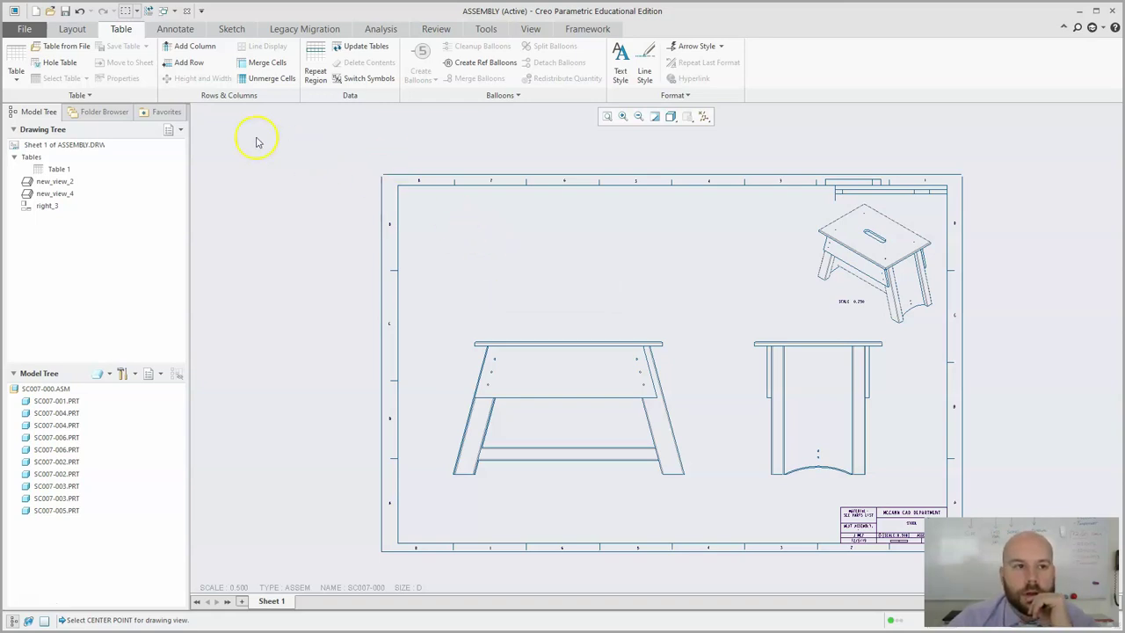
left_click(16, 68)
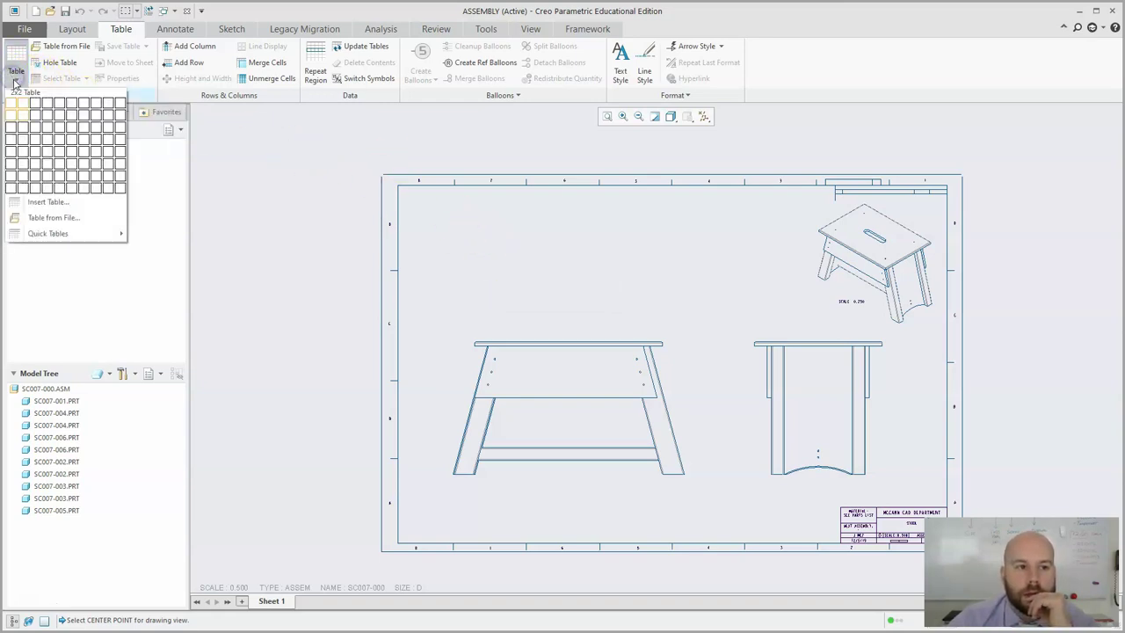
left_click(79, 237)
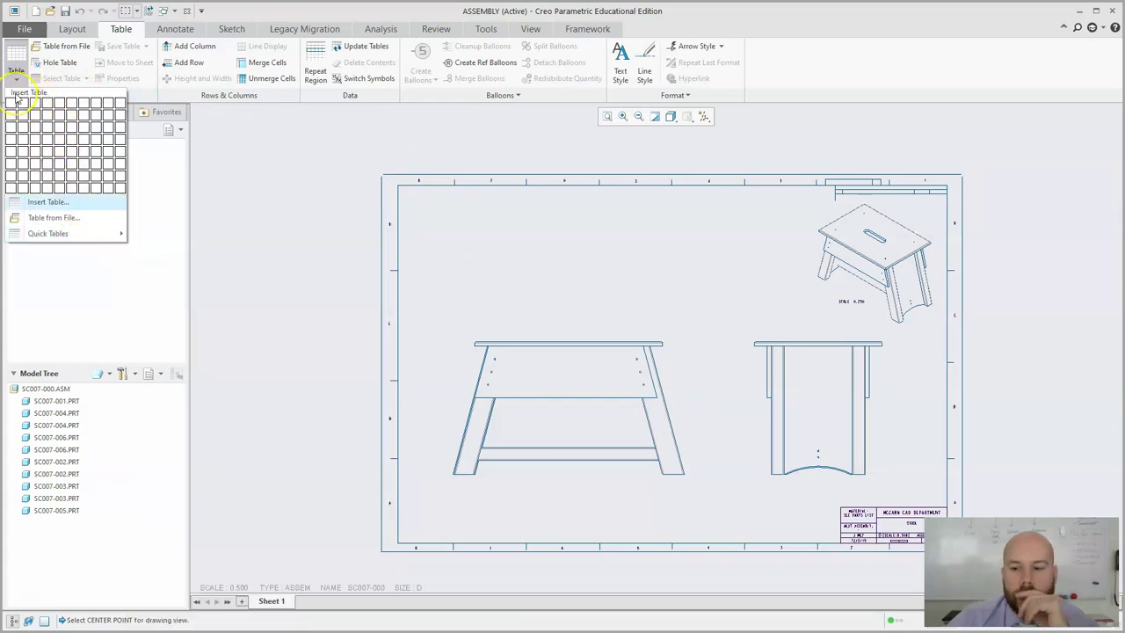
left_click(112, 152)
left_click(458, 222)
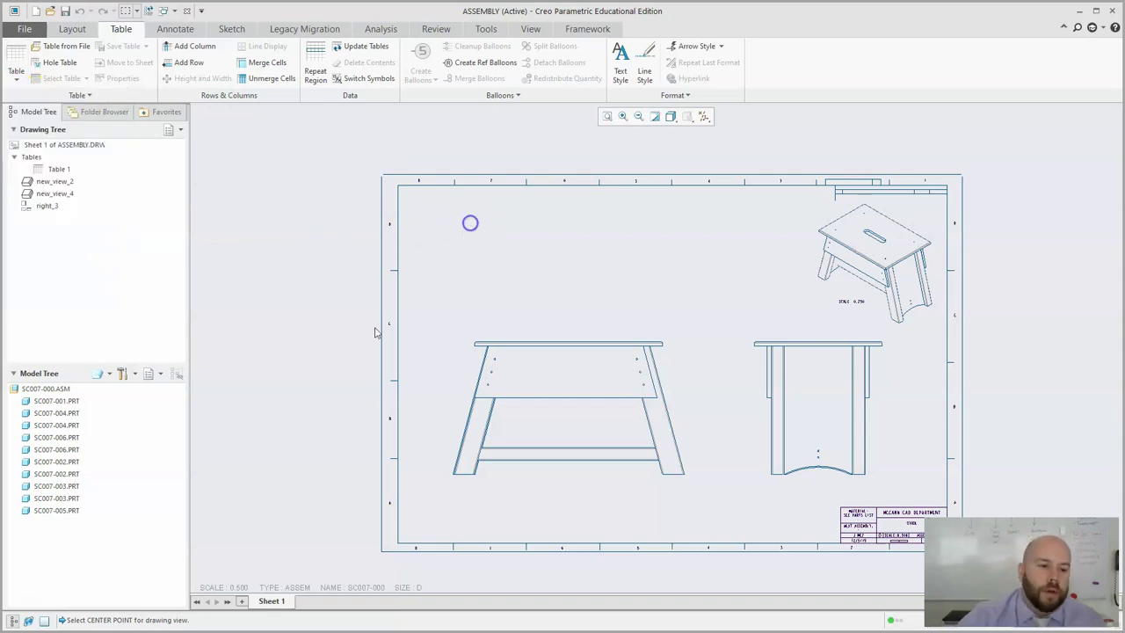
left_click(112, 484)
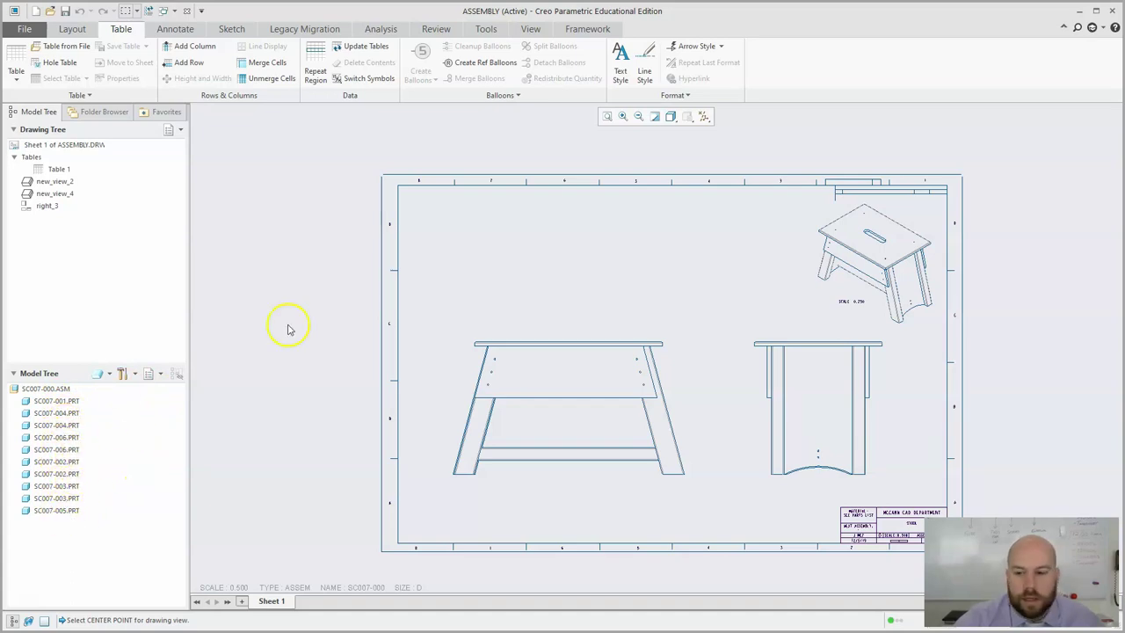
left_click(16, 76)
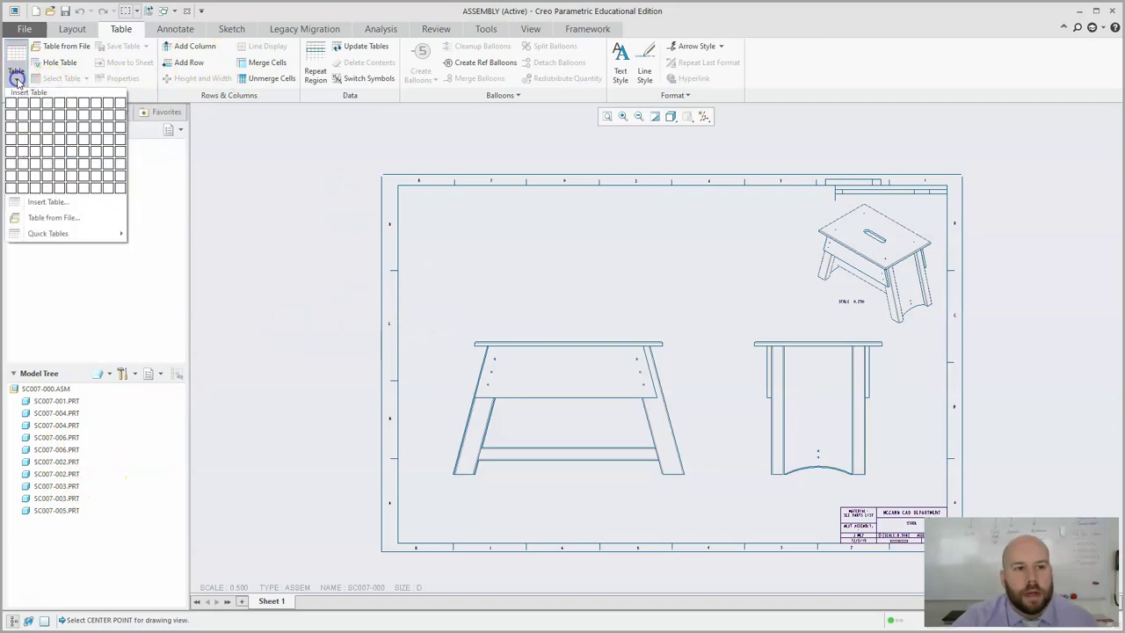
Step: Insert a 4-column by 7-row table on the sheet near the title block
left_click(50, 170)
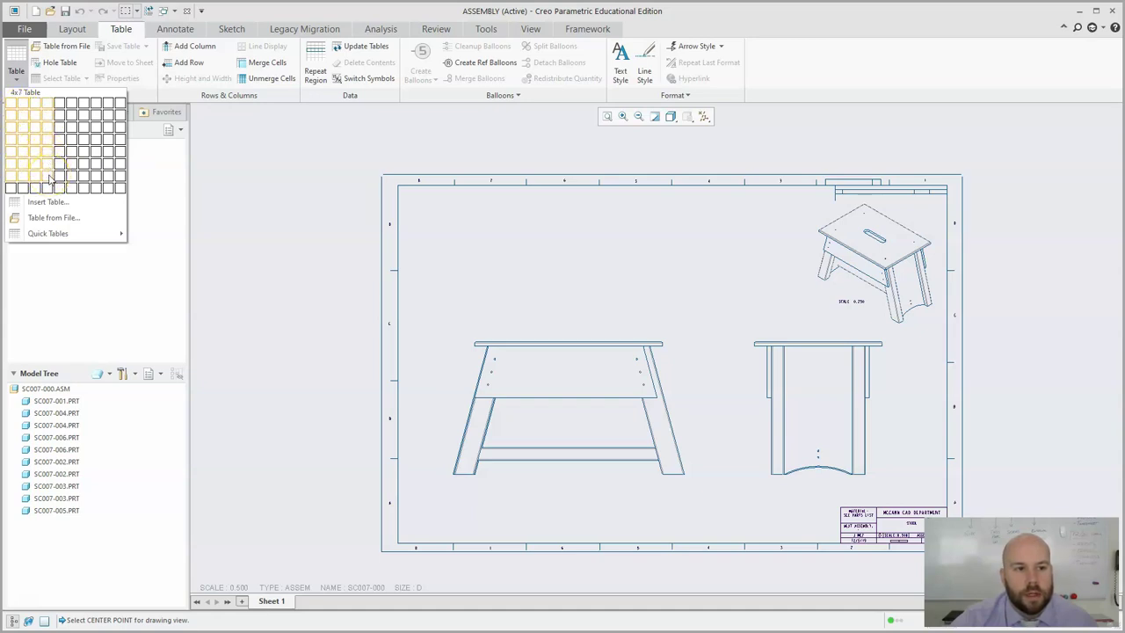
left_click(50, 176)
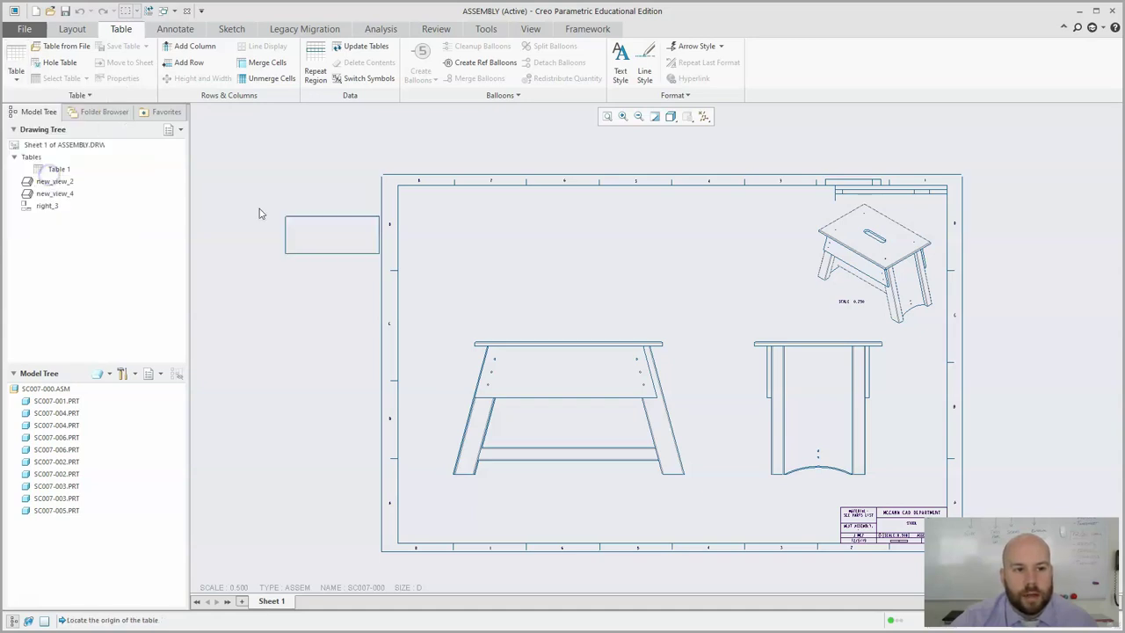
left_click(707, 494)
Step: Zoom in and move the table just left of the title block
scroll(811, 544, "down", 4)
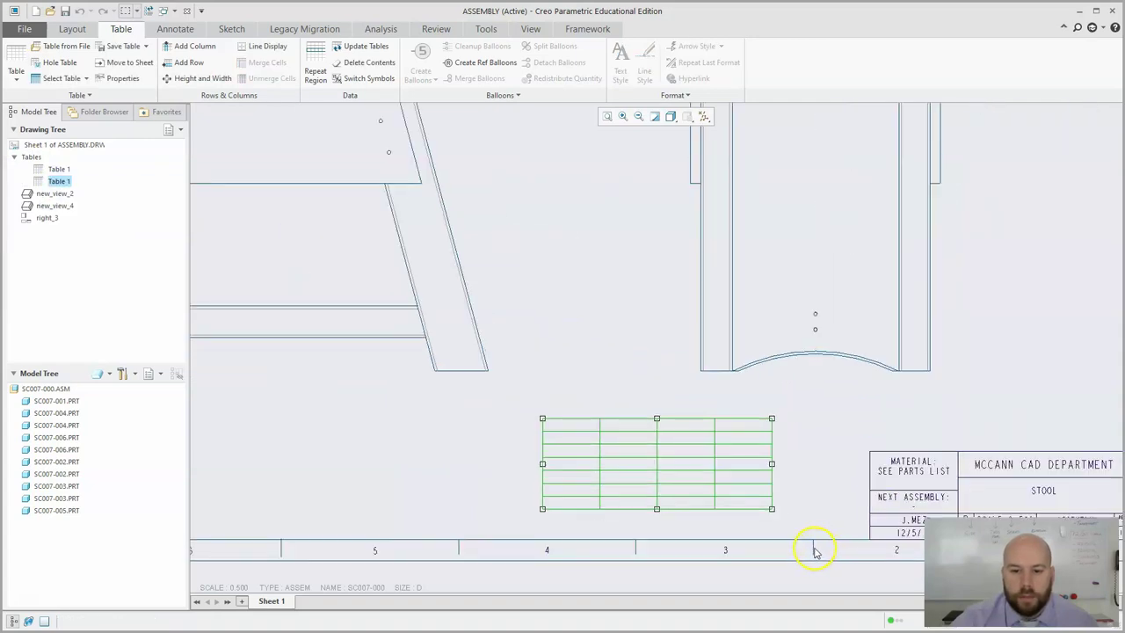
middle_click_drag(810, 546, 709, 498)
scroll(728, 476, "down", 2)
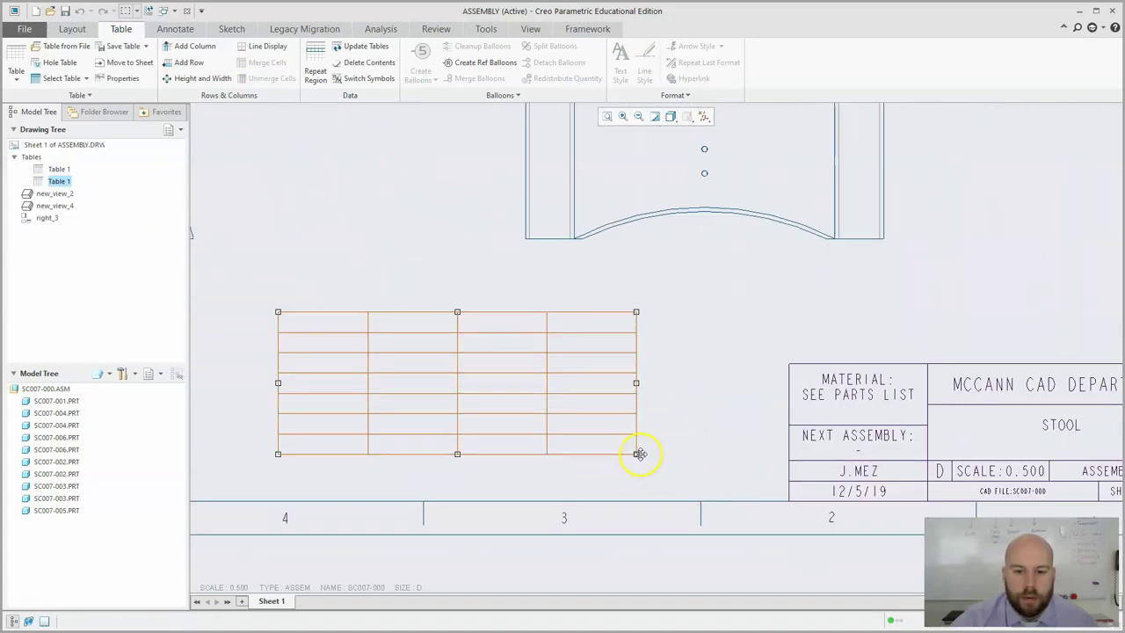
left_click_drag(638, 454, 751, 475)
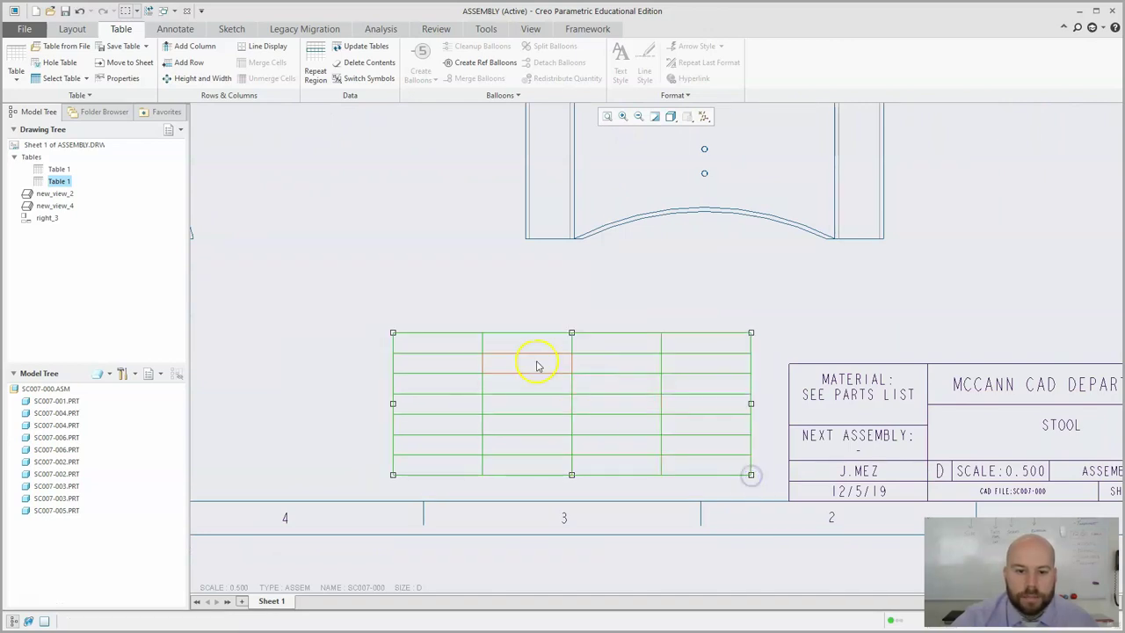
left_click(430, 353)
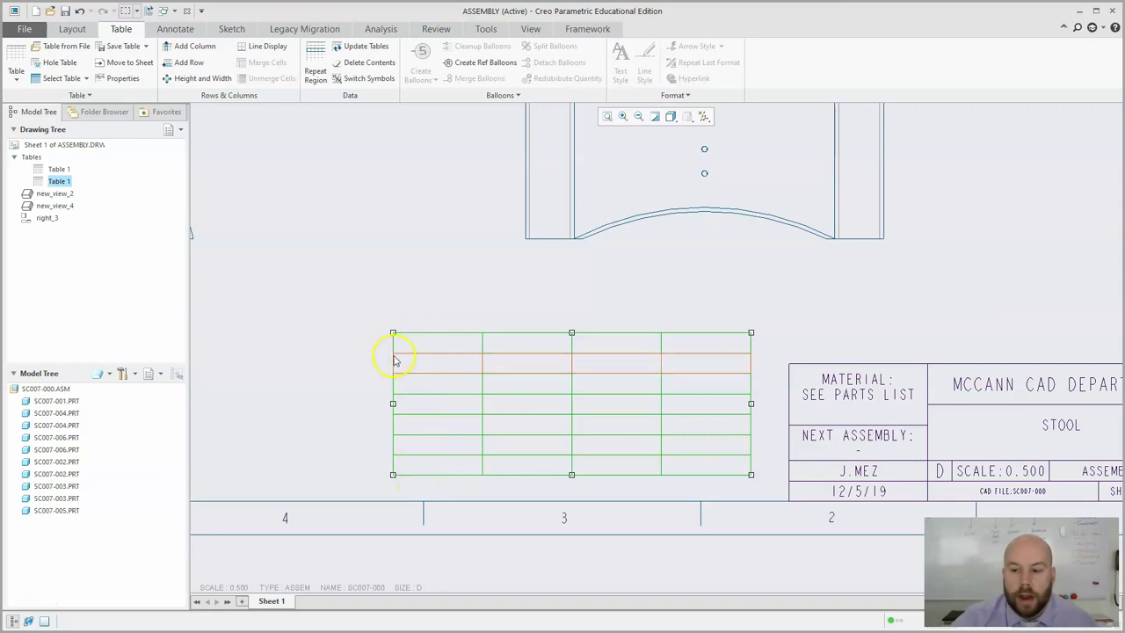
left_click(302, 350)
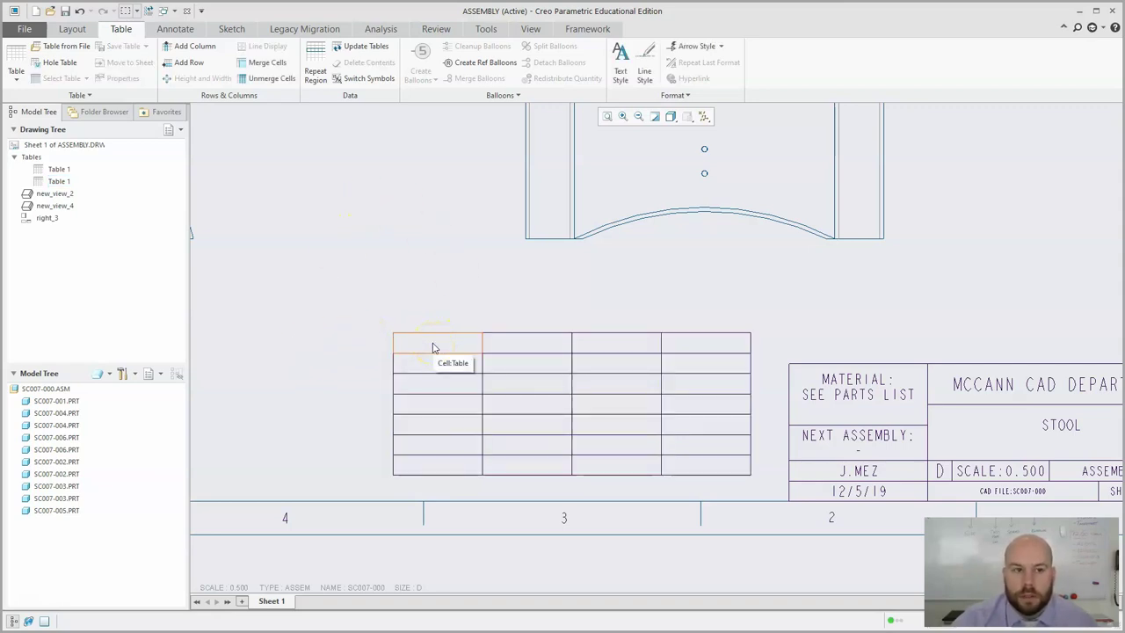
left_click(121, 30)
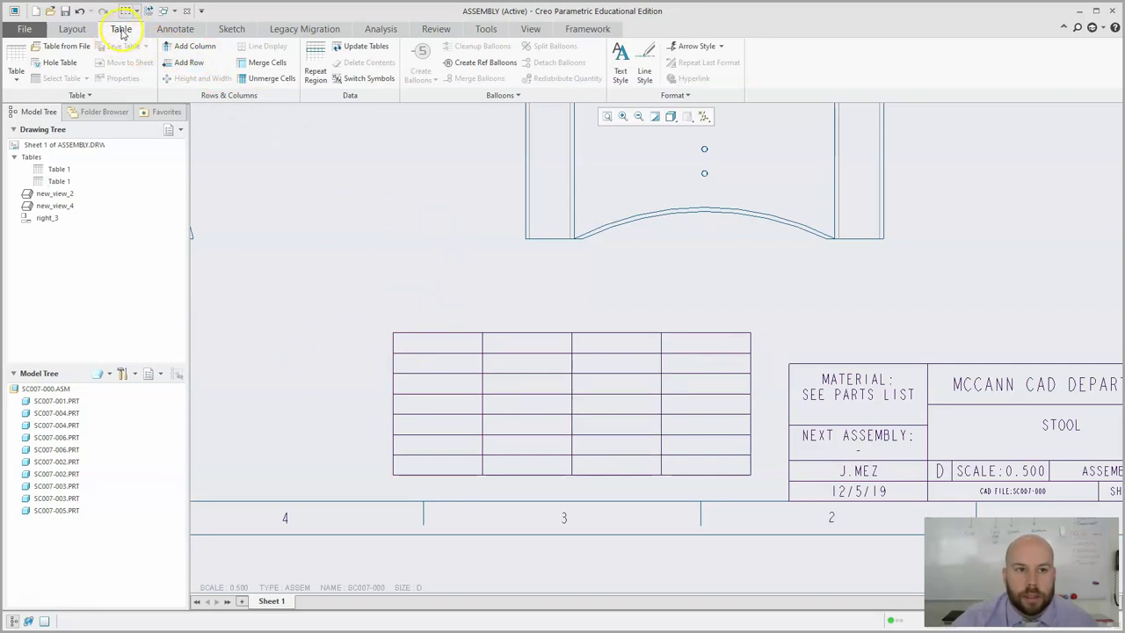
left_click(72, 29)
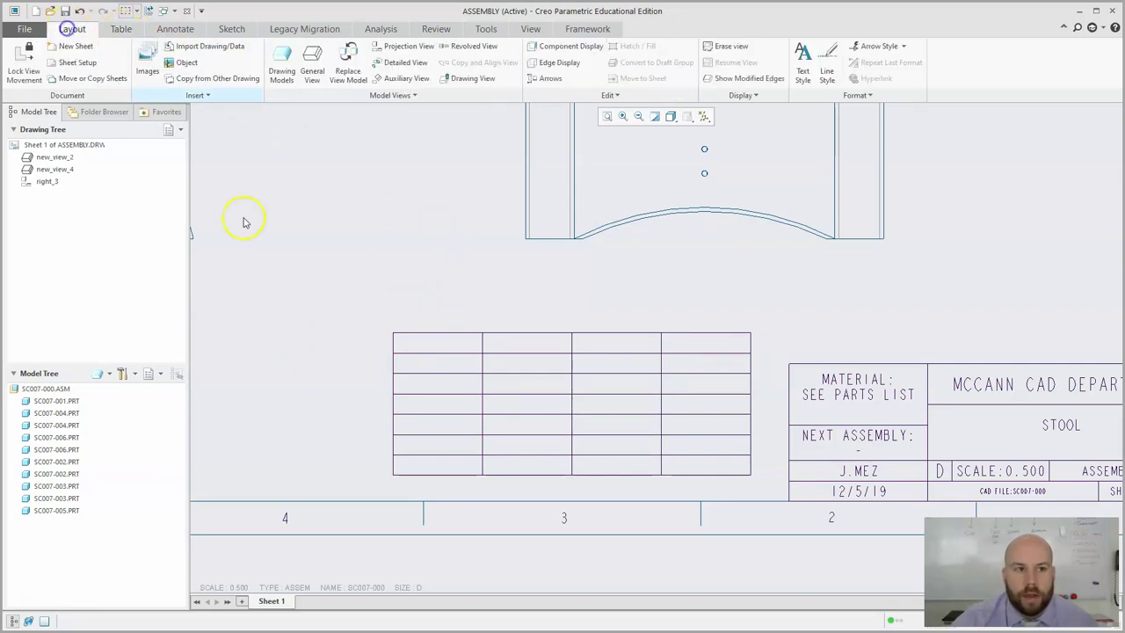
left_click(377, 282)
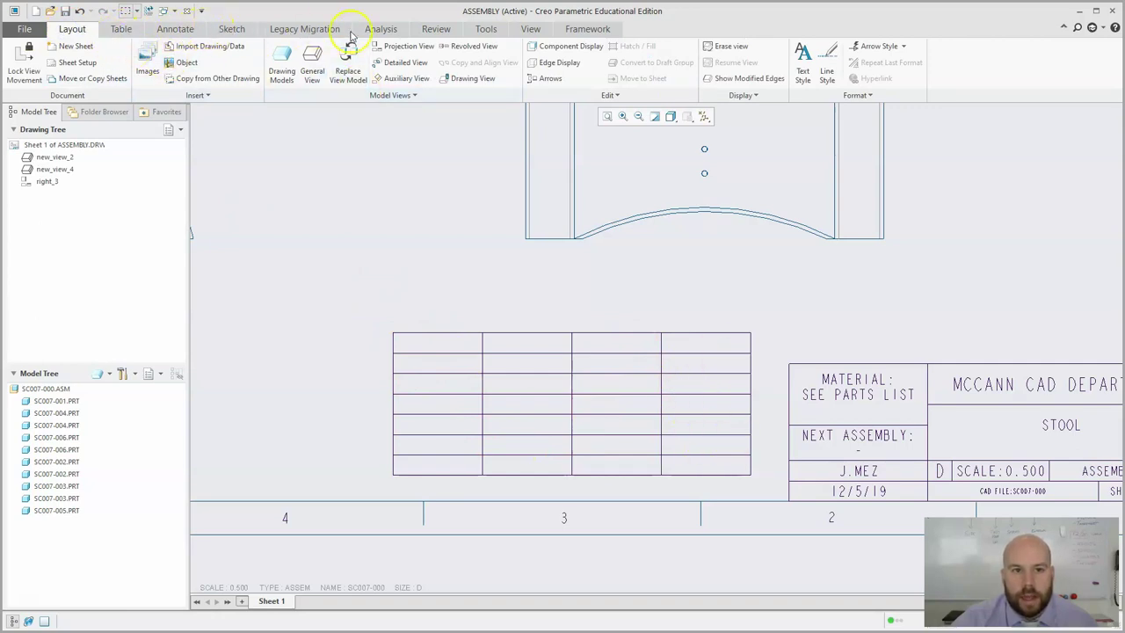
left_click(116, 30)
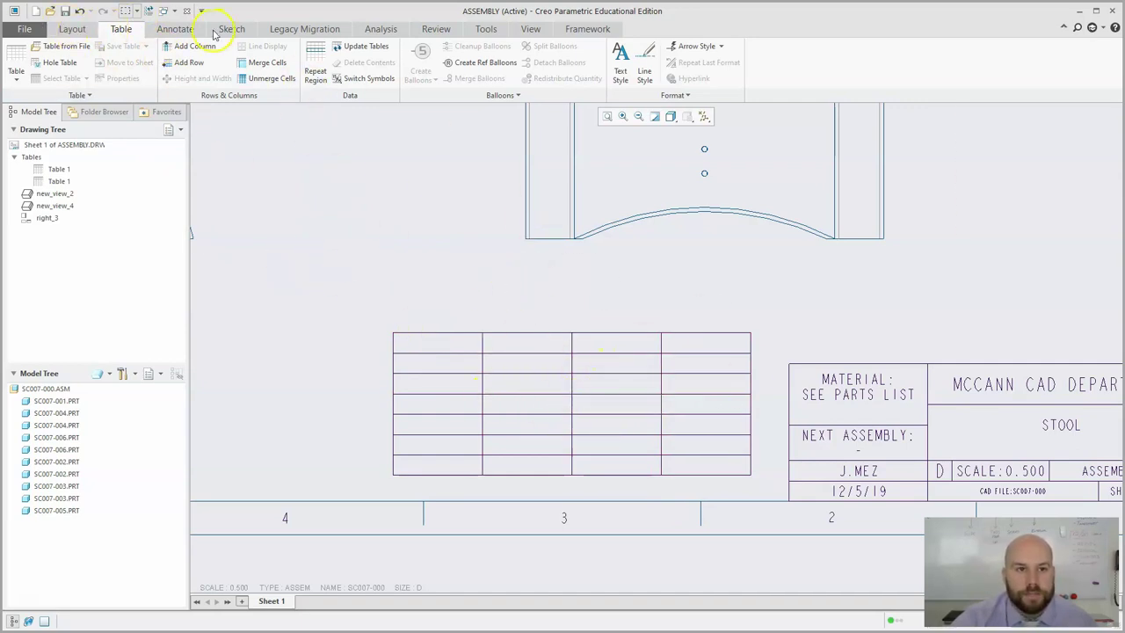
left_click(72, 29)
right_click(457, 384)
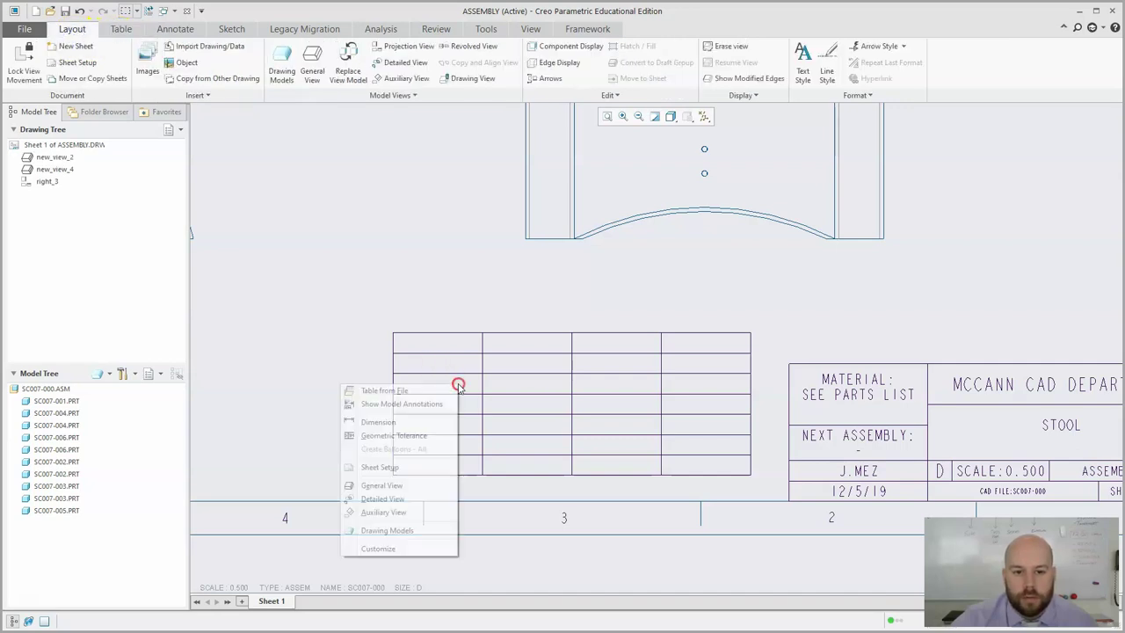
left_click(123, 30)
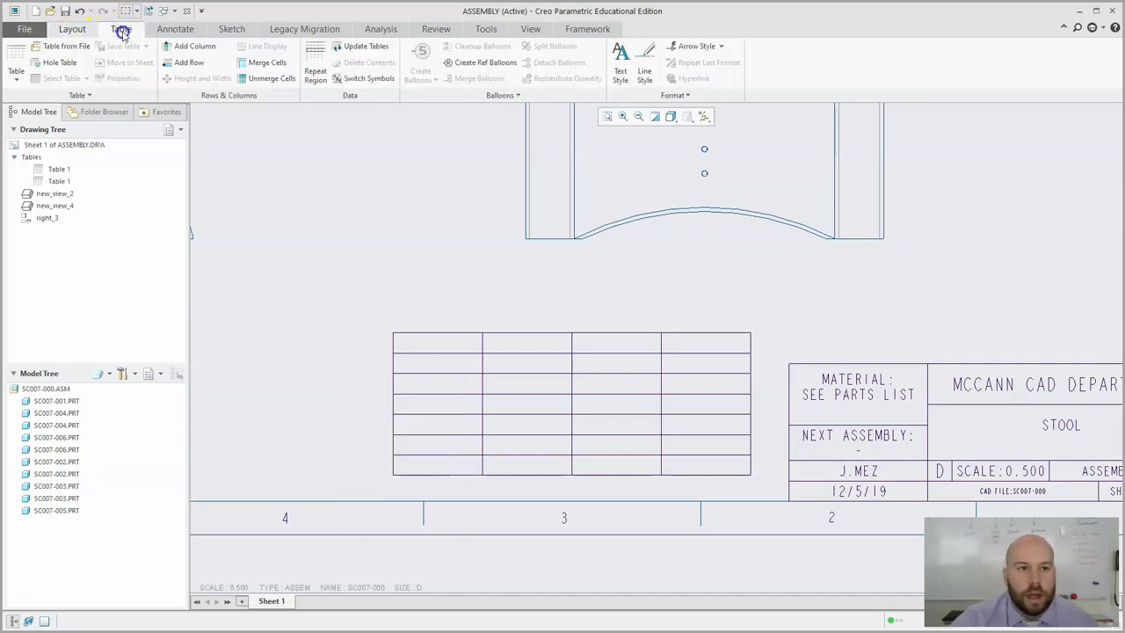
Step: Enter NO. and QTY in the first two header cells
double_click(446, 352)
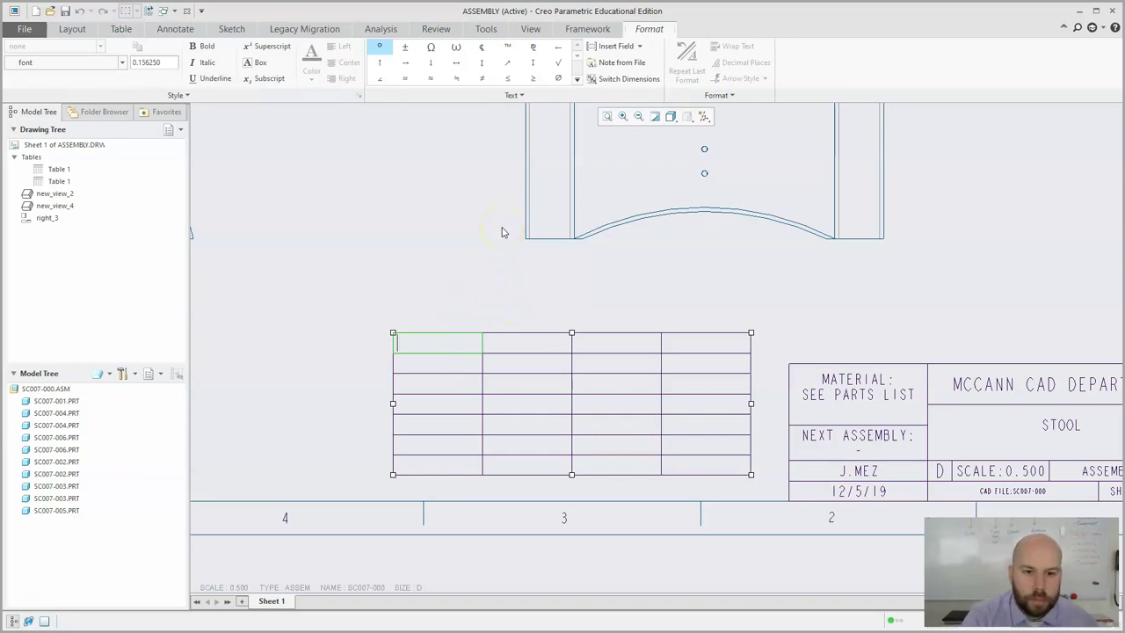
type("NO.")
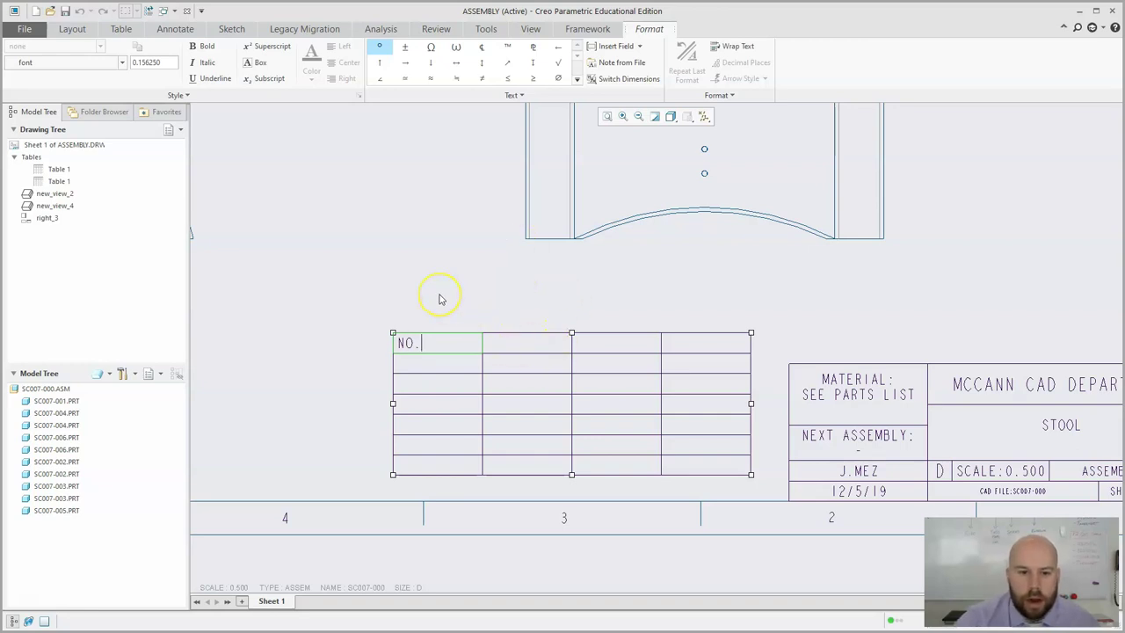
key("BackSpace")
key("BackSpace")
key("BackSpace")
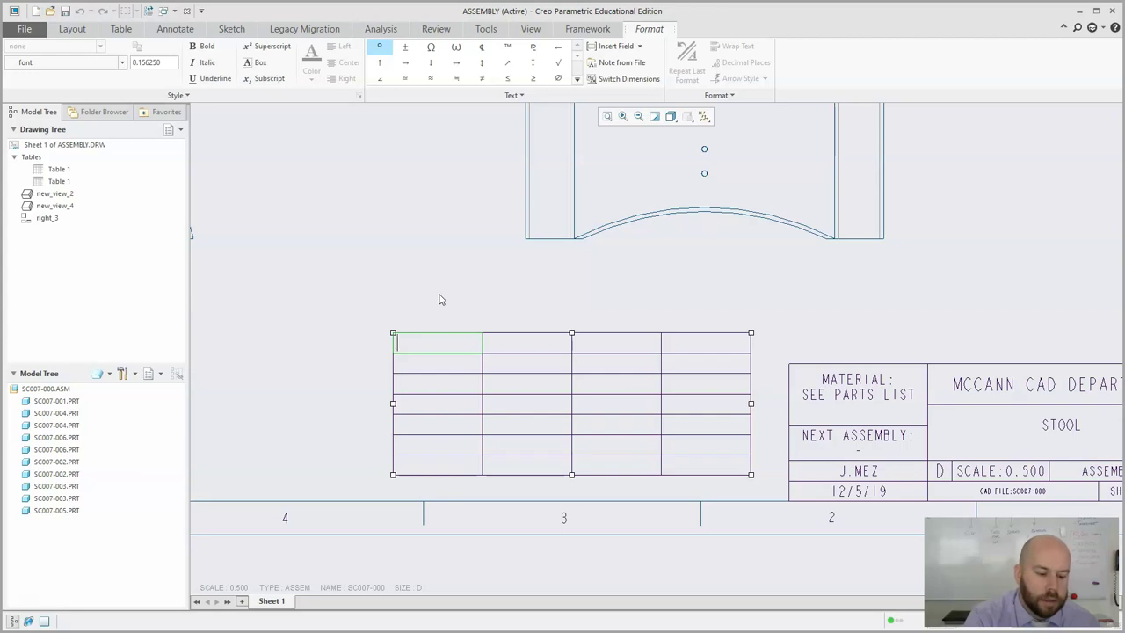
type("#")
key("BackSpace")
type("NO.")
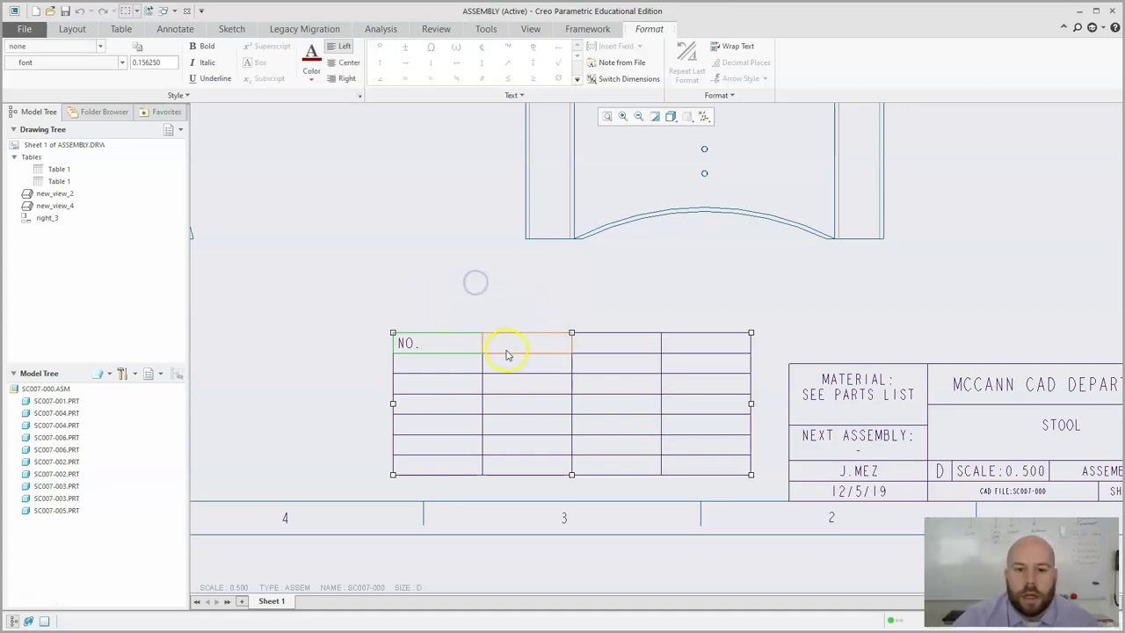
left_click(506, 352)
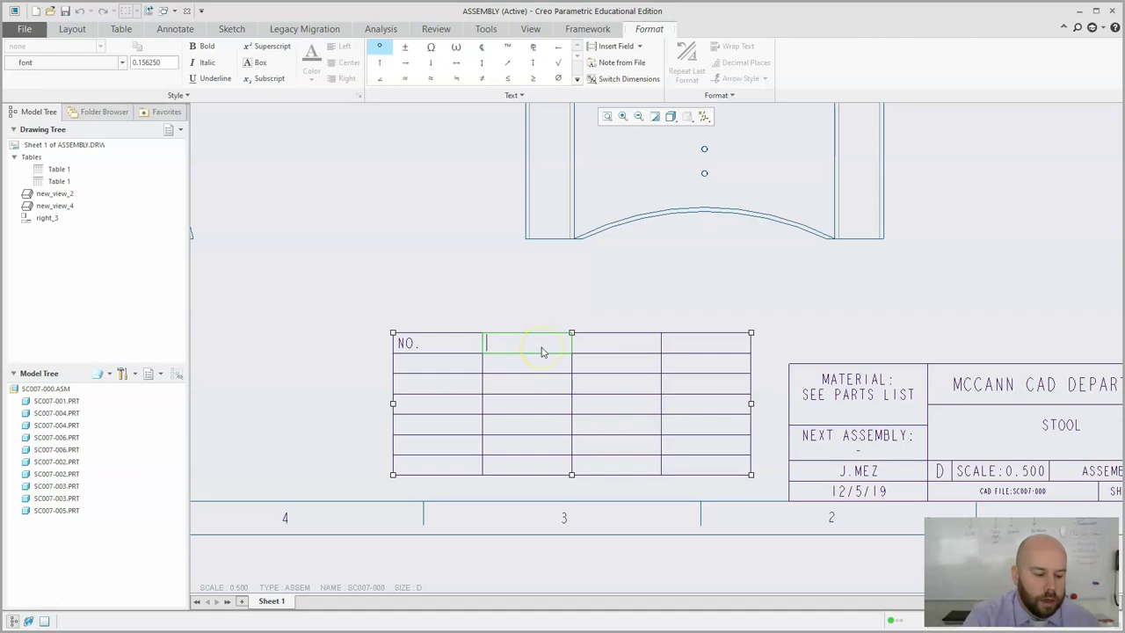
type("QTY")
key("BackSpace")
key("BackSpace")
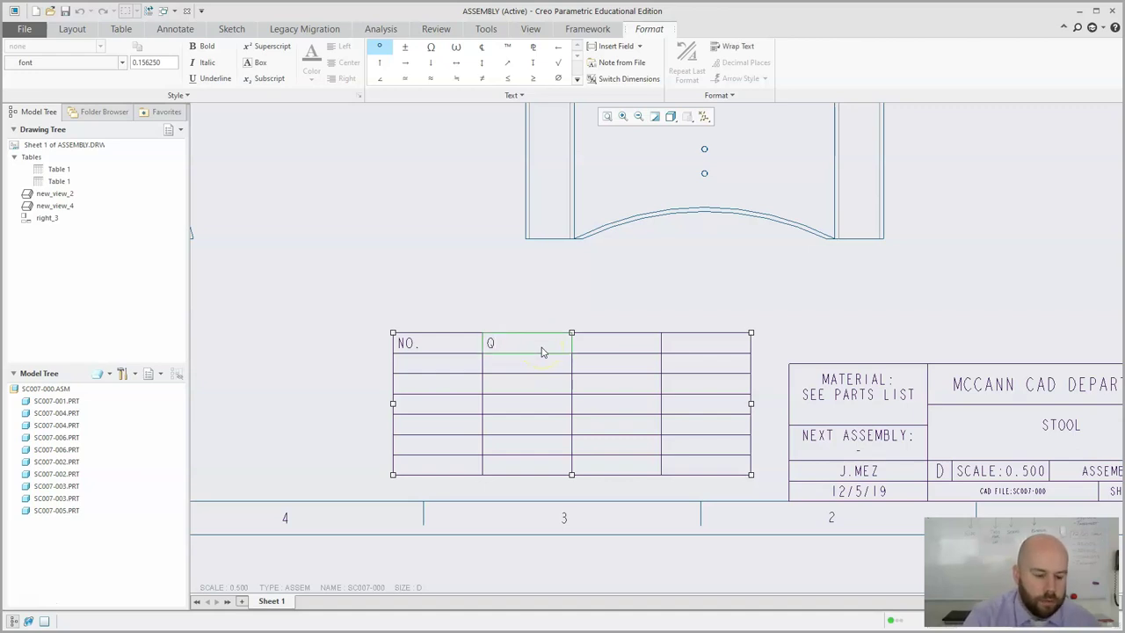
type("TY")
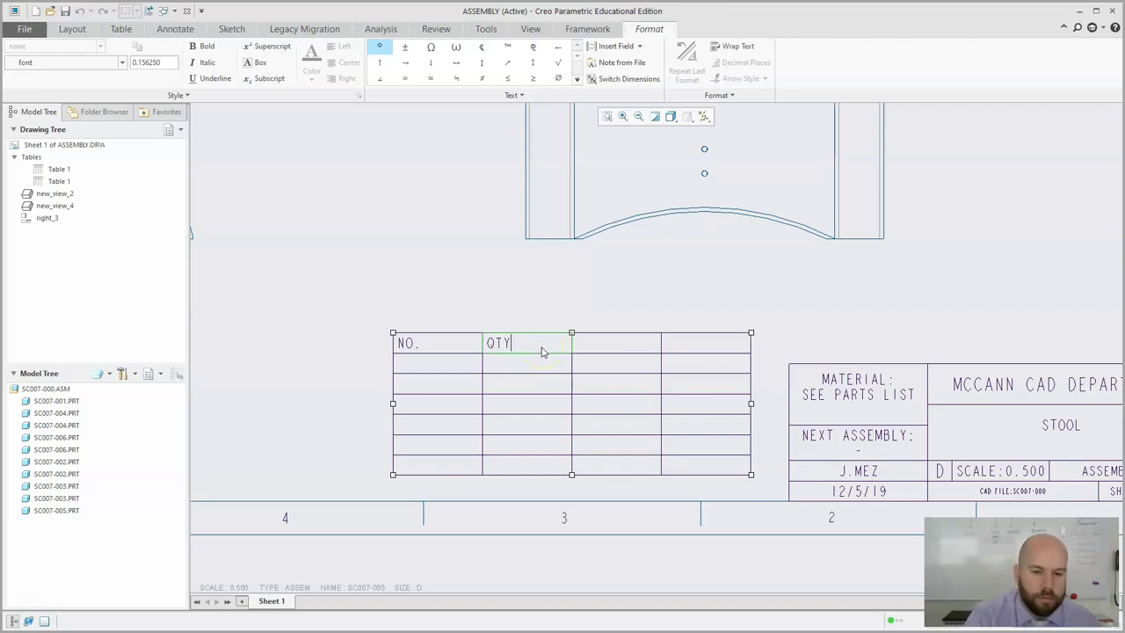
Step: Enter DWG NO. and TITLE/DESCRIPTION in the third and fourth header cells
left_click(632, 345)
double_click(602, 351)
type("DWG")
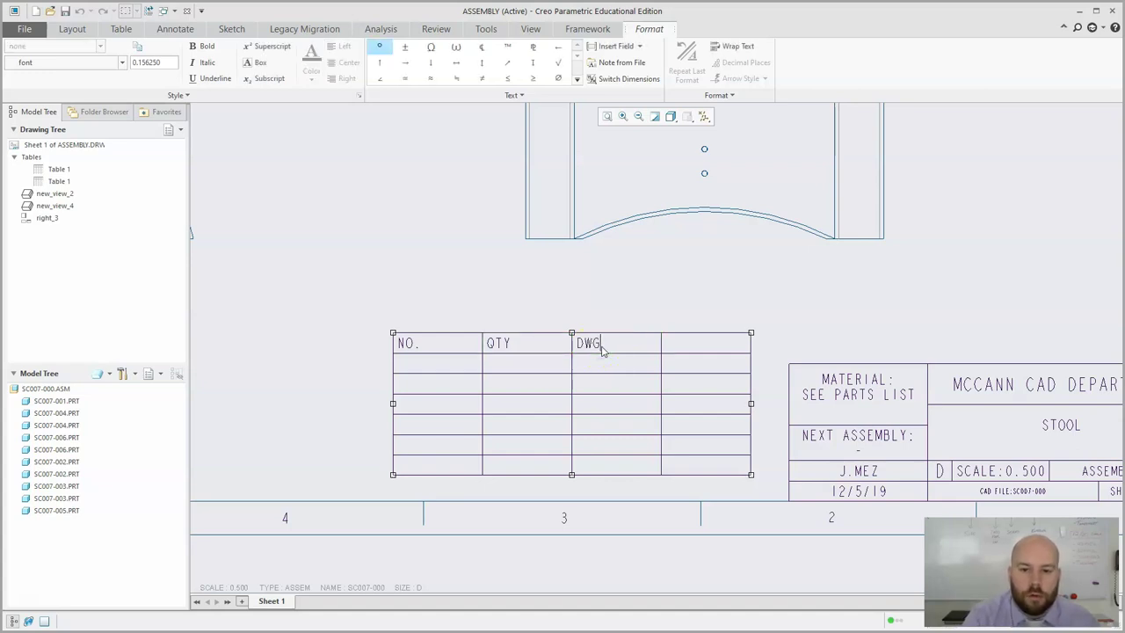
type(" NO.")
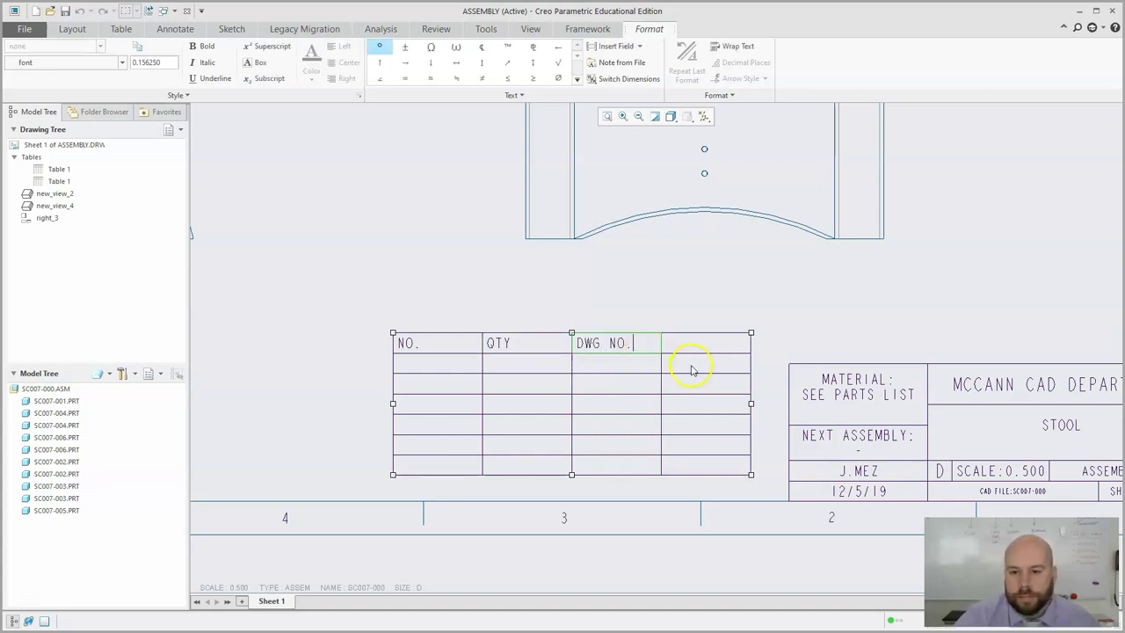
left_click(708, 347)
double_click(735, 349)
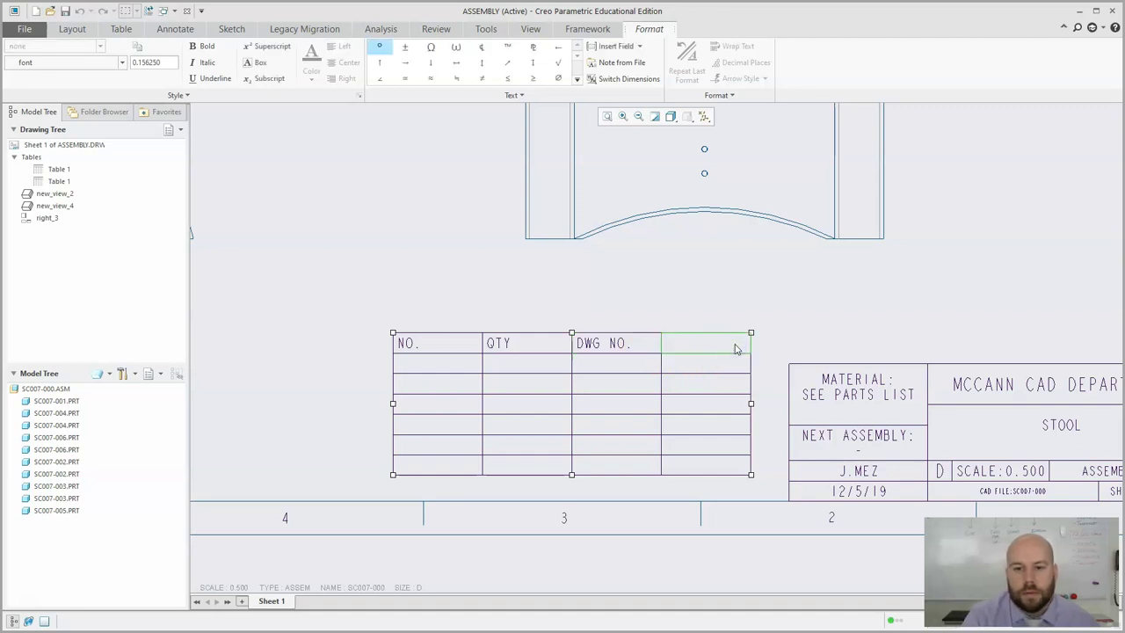
type("TITLE/DESCRIPTION")
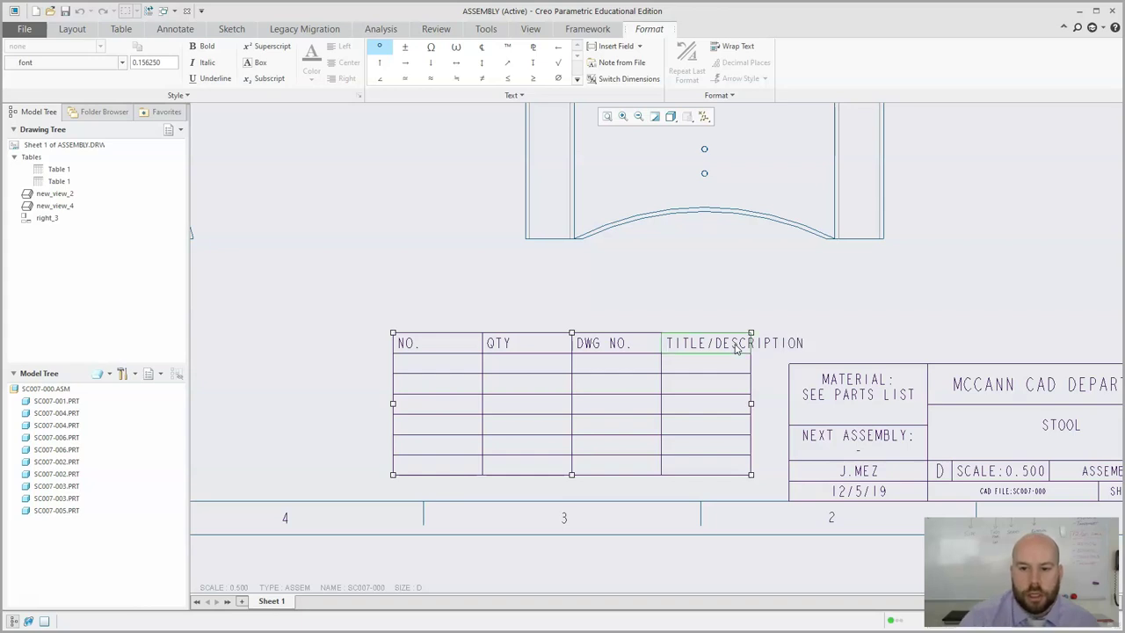
Step: Finish the header row and fill the first NO. cells with 1, 2 and 3
left_click(839, 312)
left_click(698, 306)
left_click(554, 311)
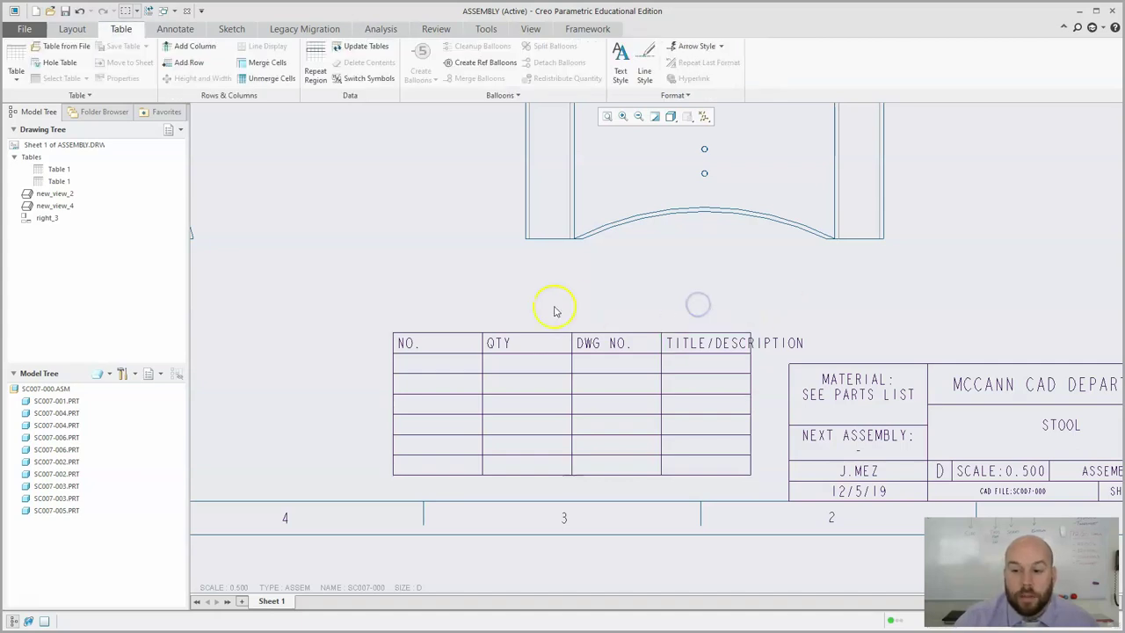
left_click(407, 368)
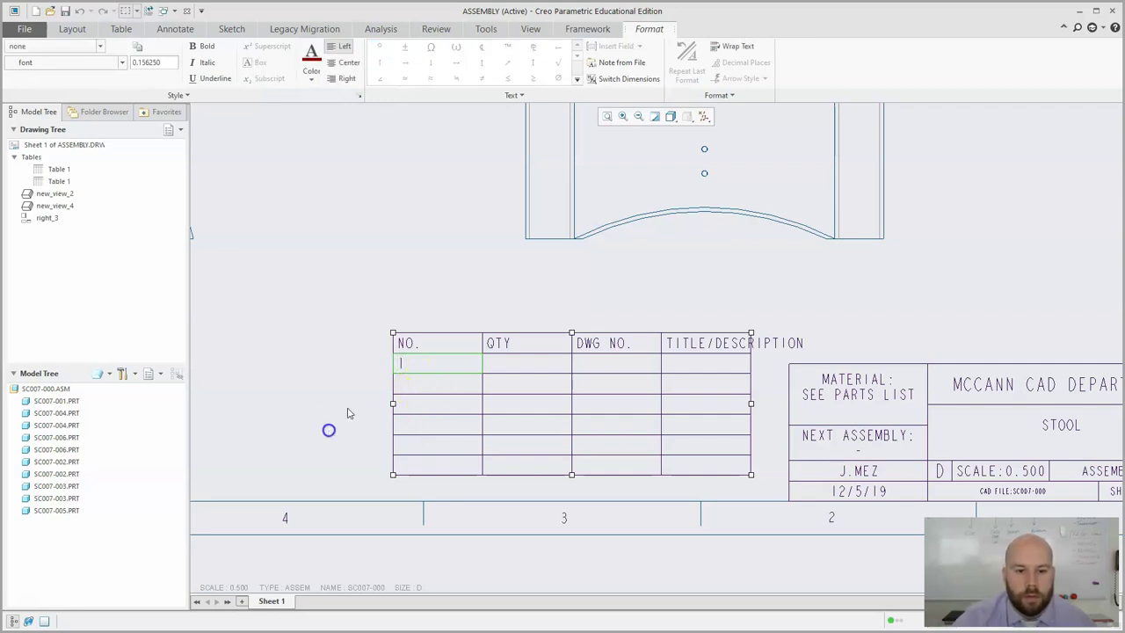
left_click(431, 387)
type("2")
left_click(299, 404)
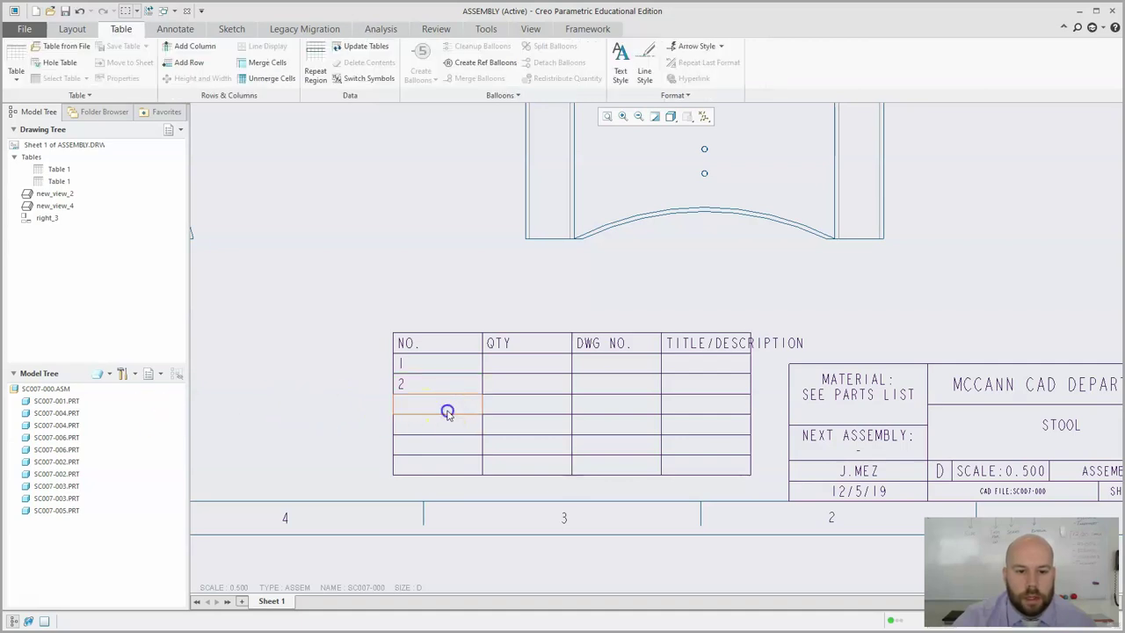
left_click(442, 408)
type("3")
left_click(332, 442)
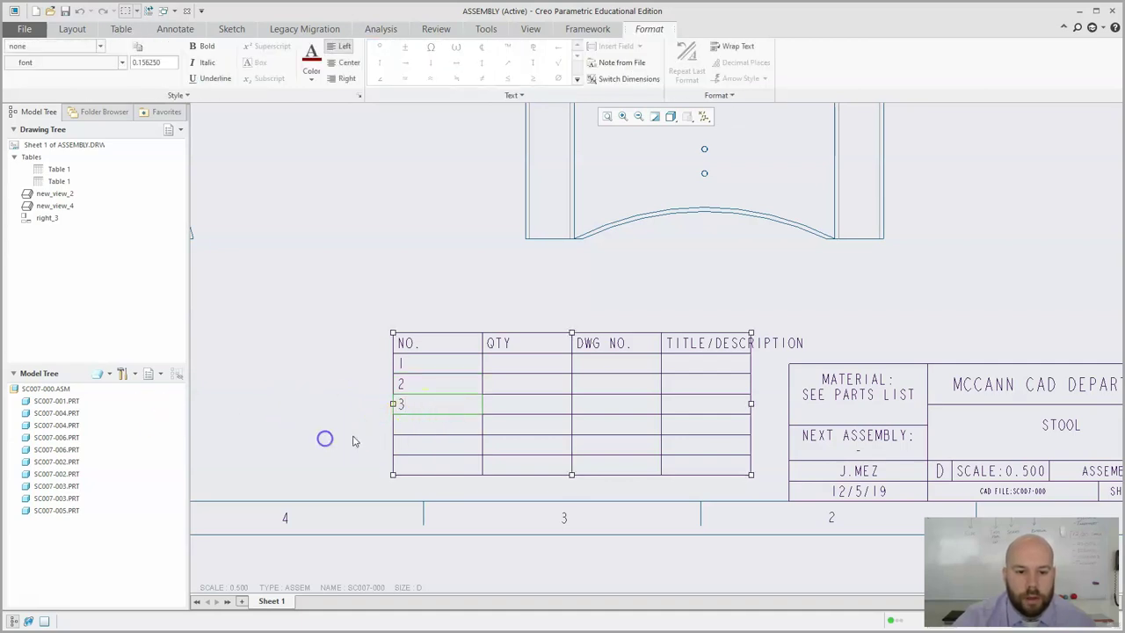
Step: Fill the remaining NO. cells with 4, 5 and 6
left_click(427, 423)
type("4")
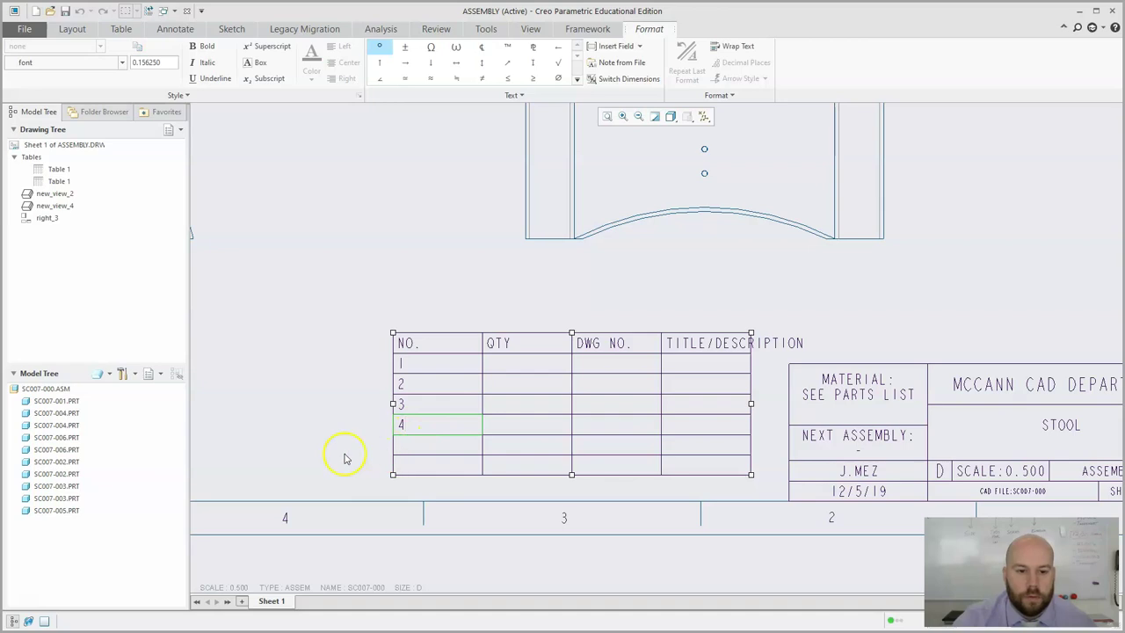
left_click(314, 465)
left_click(451, 448)
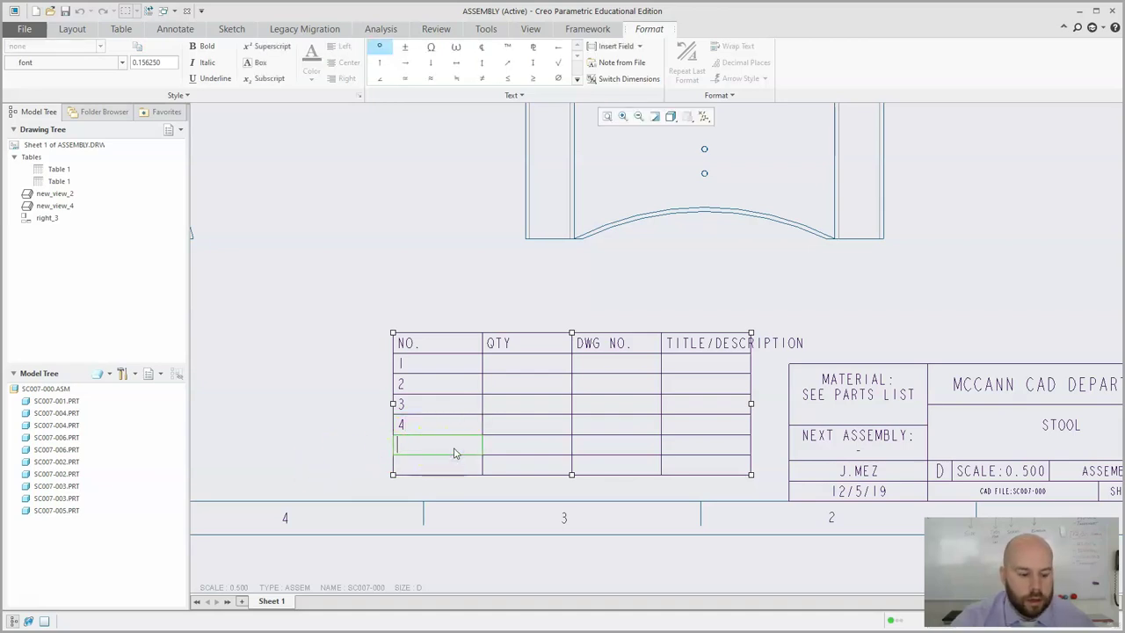
type("5")
left_click(323, 470)
left_click(451, 467)
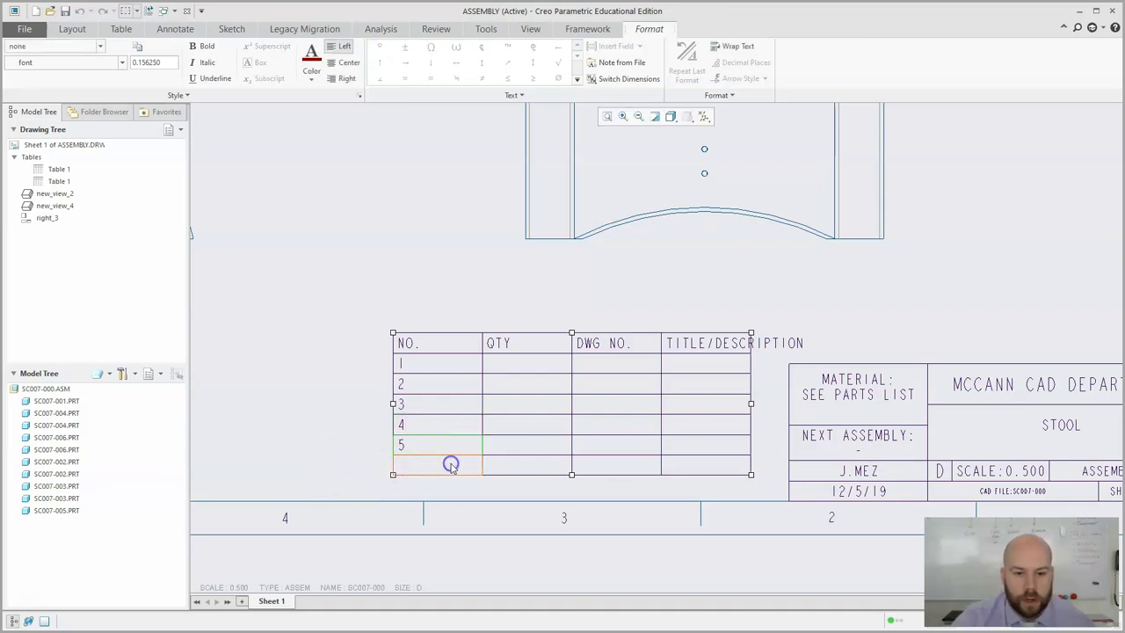
type("6")
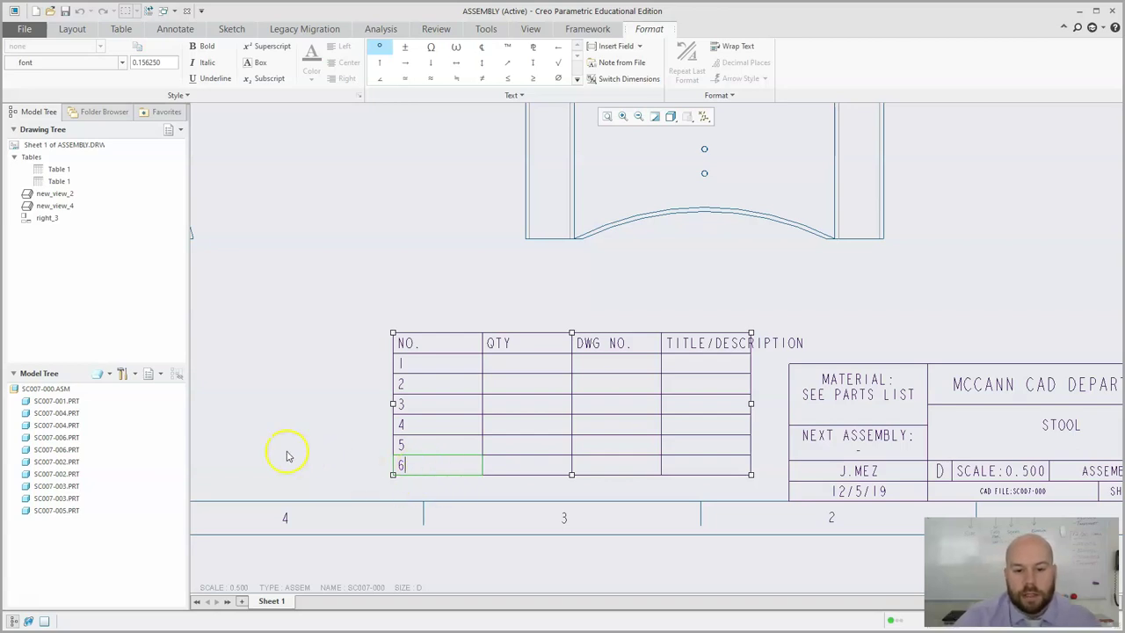
left_click(329, 442)
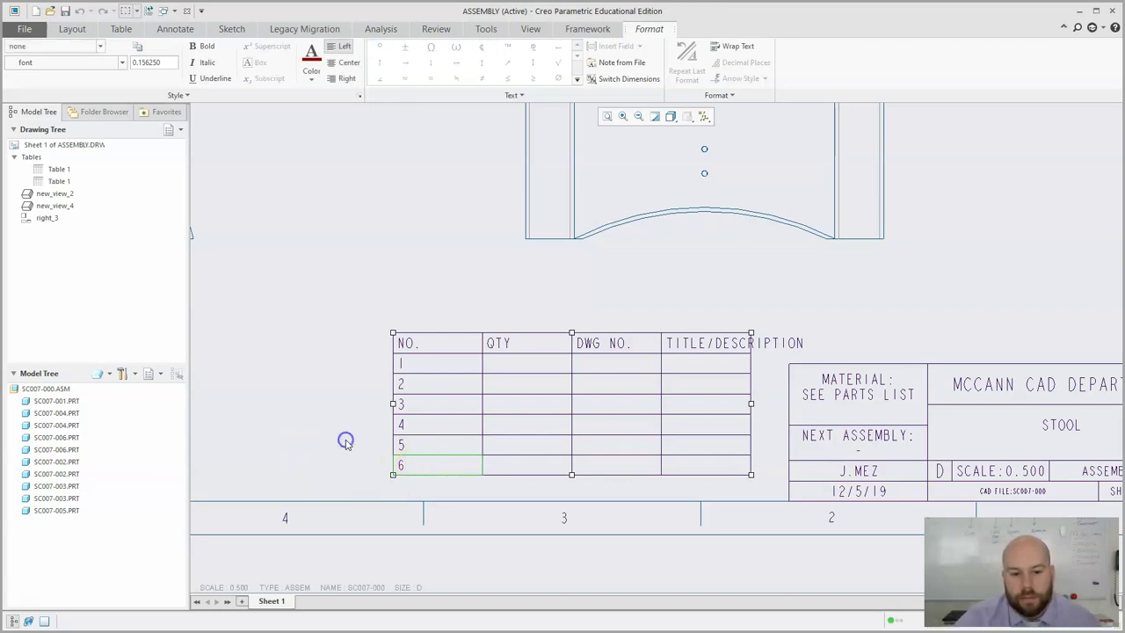
Step: Enter quantities 1 and 2 for items 1 and 2 (SC007-001, SC007-002) in the QTY column
left_click(70, 401)
scroll(451, 527, "down", 3)
mouse_move(373, 459)
middle_mouse_down("ctrl")
mouse_move(467, 474)
mouse_move(431, 465)
middle_mouse_up("ctrl")
scroll(509, 445, "up", 5)
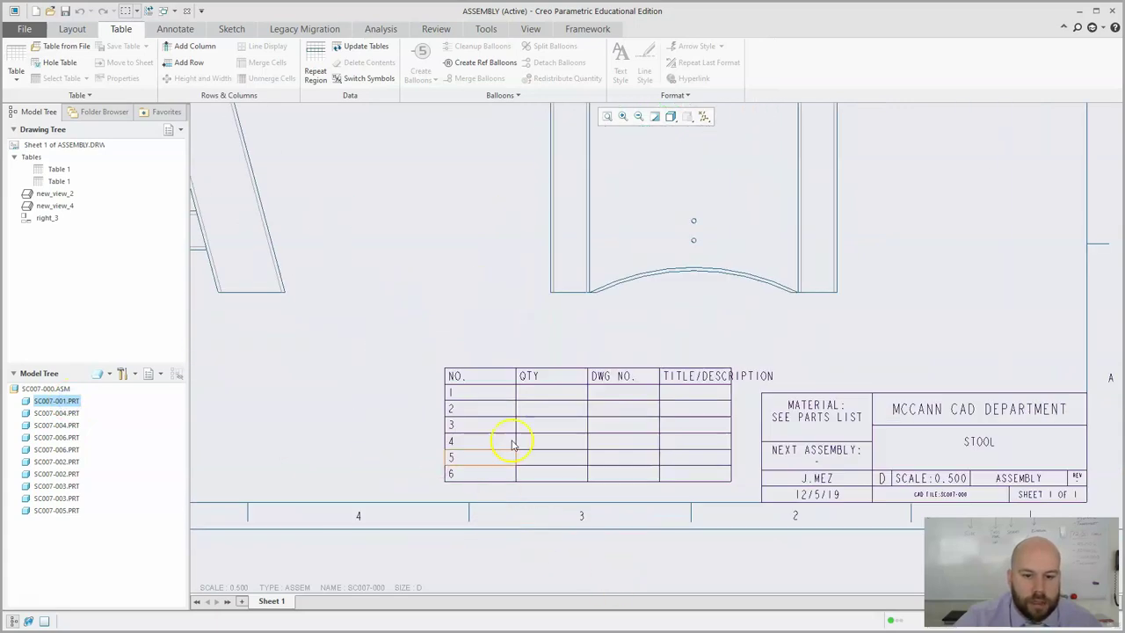
double_click(525, 388)
type("1")
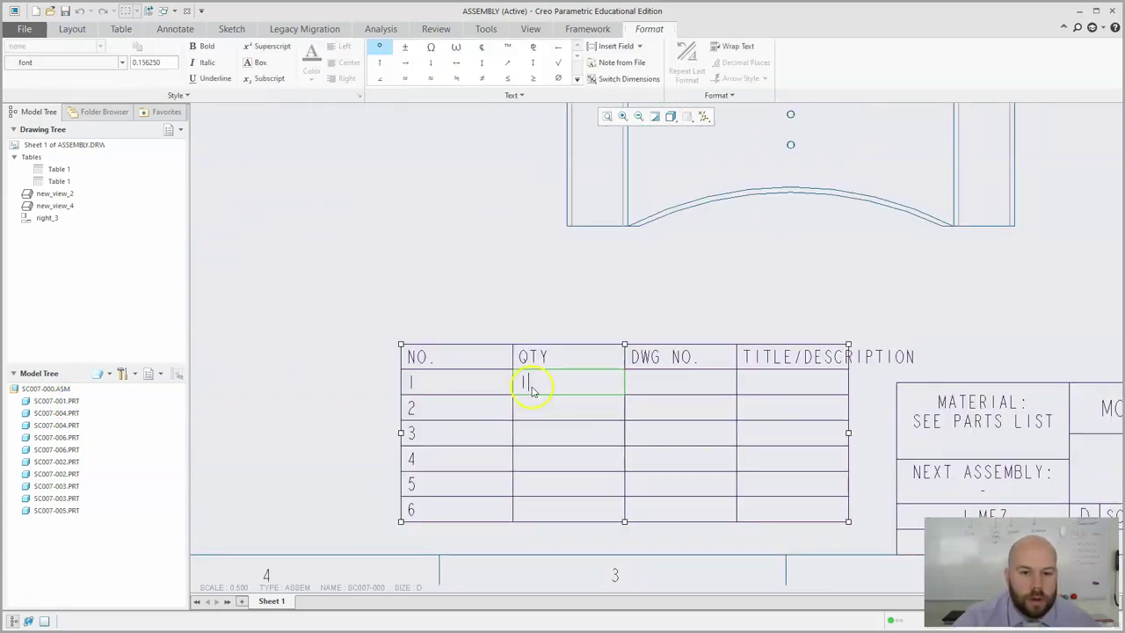
left_click(63, 461)
scroll(414, 460, "down", 5)
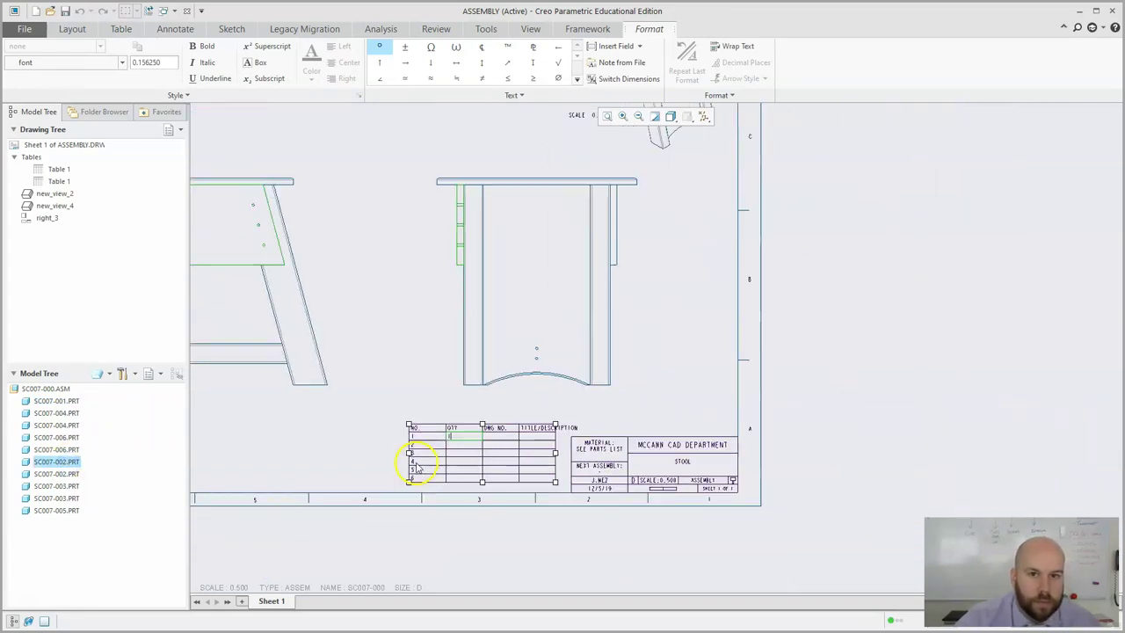
mouse_move(363, 439)
middle_mouse_down("ctrl")
mouse_move(670, 500)
mouse_move(465, 442)
mouse_move(396, 437)
middle_mouse_up("ctrl")
middle_click_drag(487, 477, 488, 483, "ctrl")
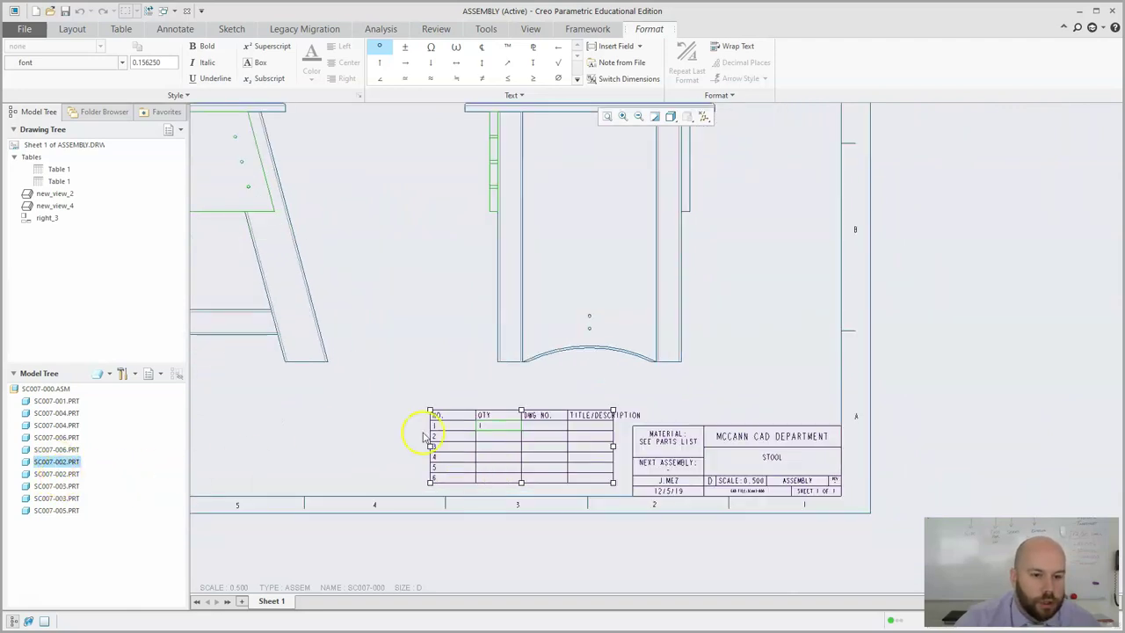
double_click(497, 441)
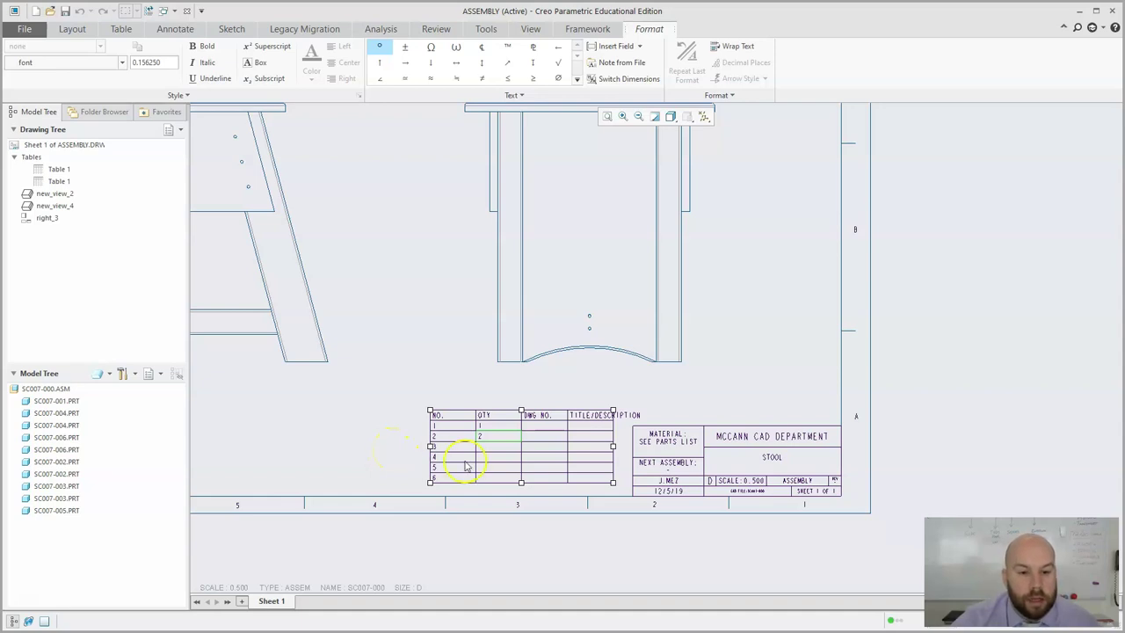
scroll(501, 451, "down", 2)
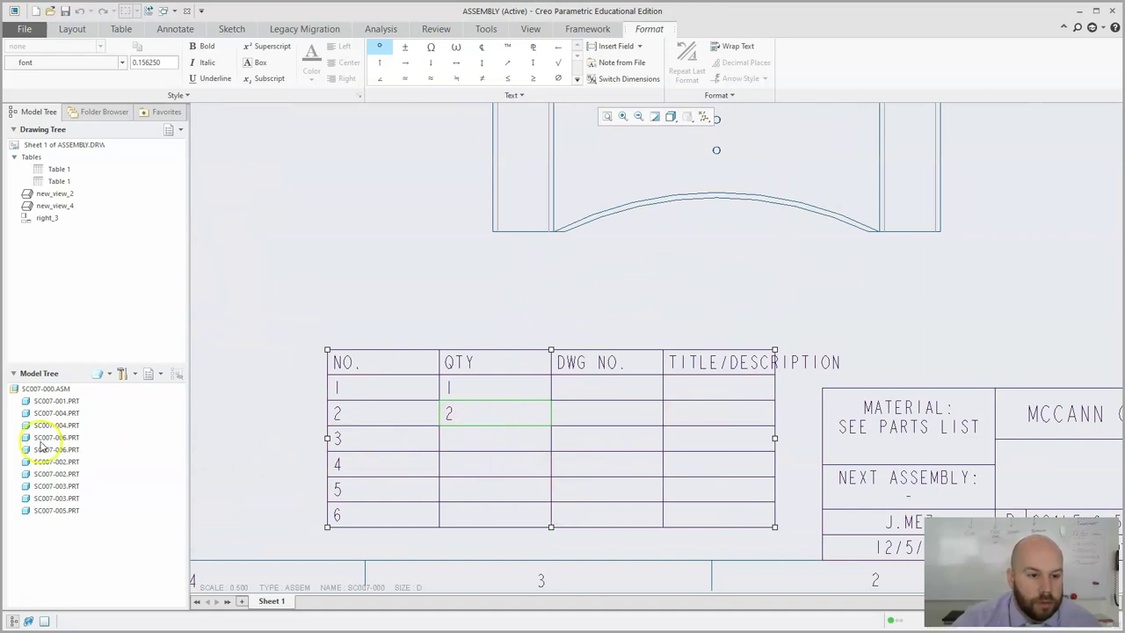
Step: Enter quantity 2 for item 3 and item 4 (SC007-003, SC007-004)
left_click(61, 486)
scroll(552, 536, "up", 3)
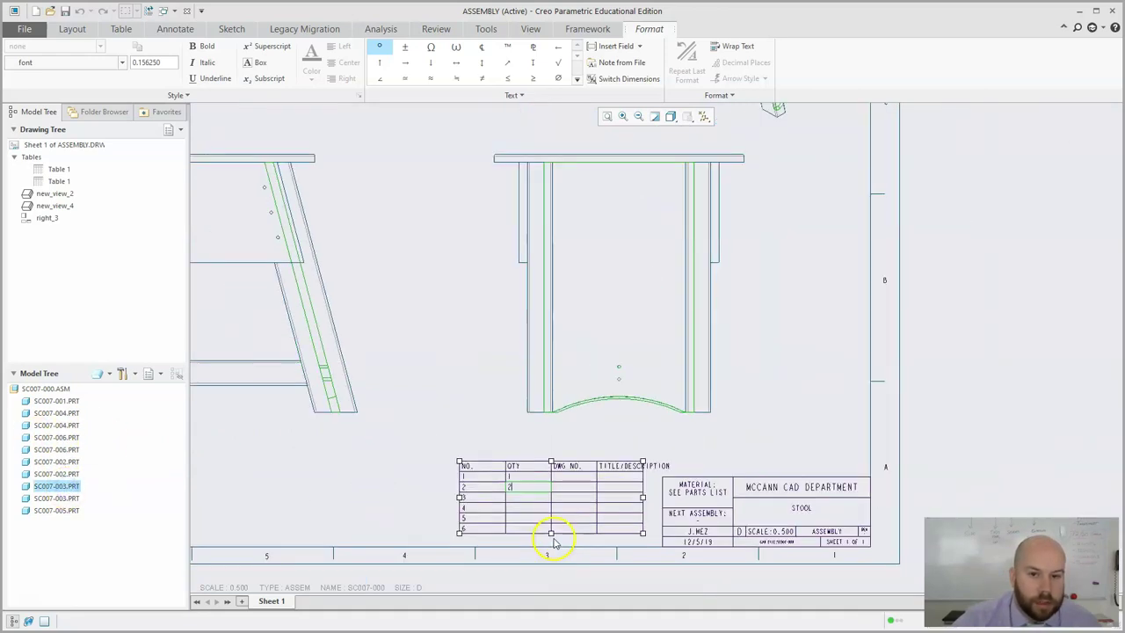
scroll(504, 557, "down", 2)
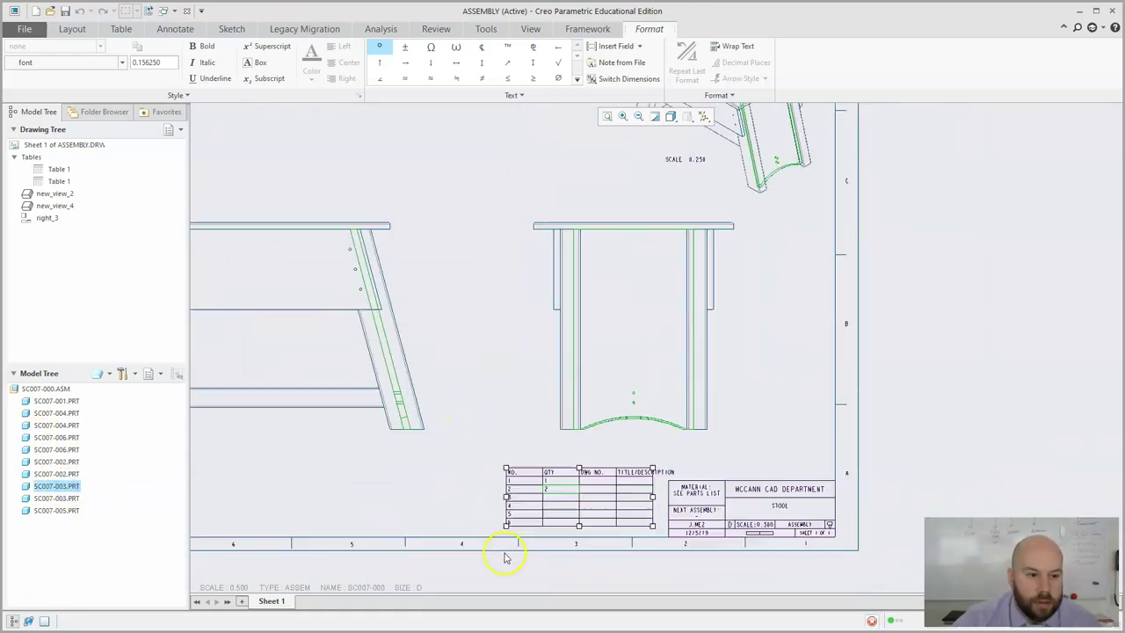
scroll(560, 526, "down", 2)
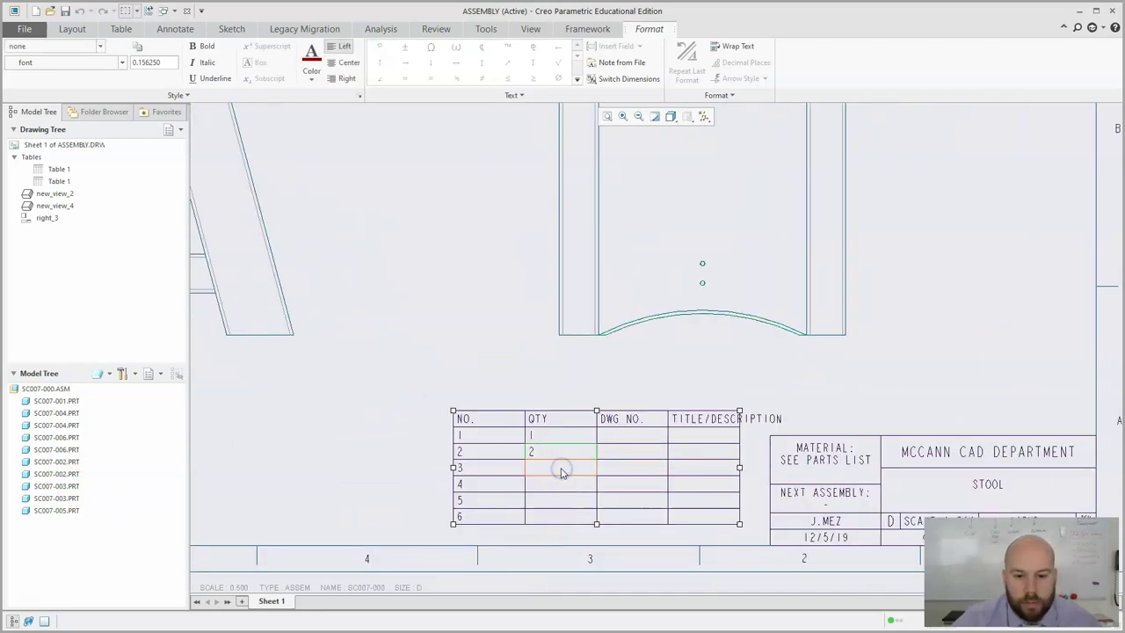
double_click(562, 470)
type("2")
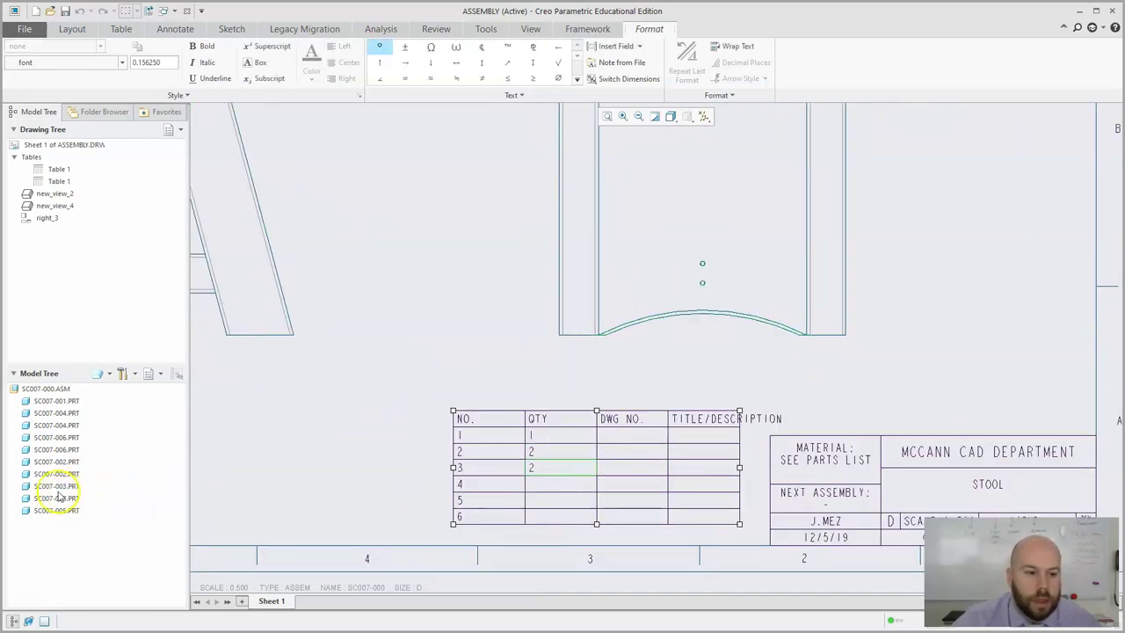
left_click(56, 412)
scroll(384, 535, "up", 3)
mouse_move(384, 534)
middle_mouse_down()
mouse_move(464, 550)
mouse_move(402, 487)
middle_mouse_up()
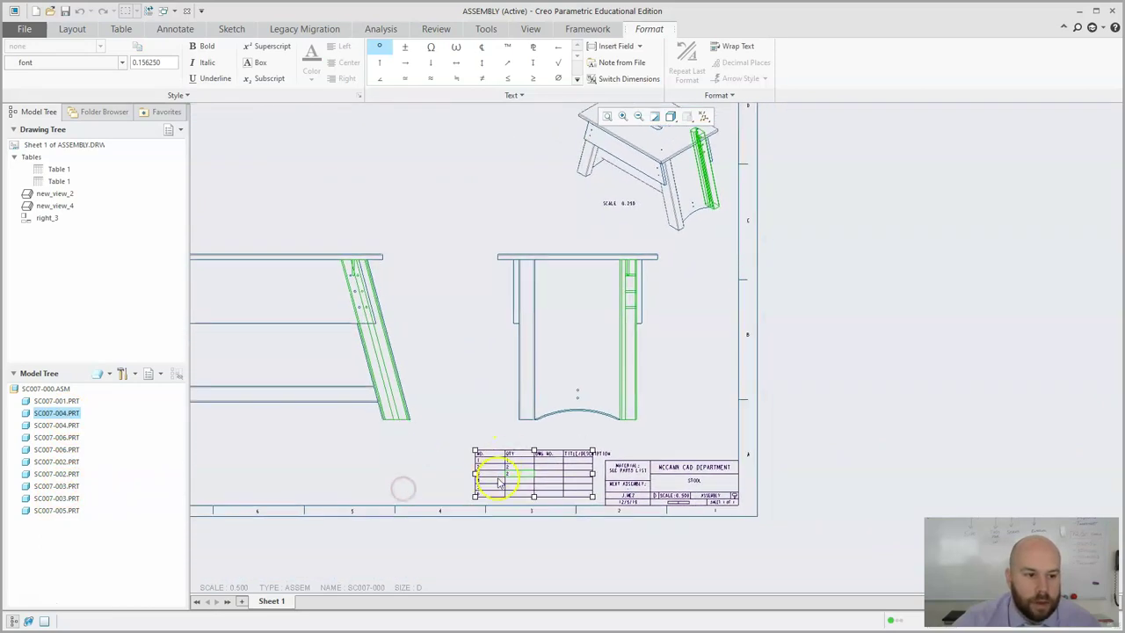
scroll(492, 480, "up", 1)
left_click(56, 425)
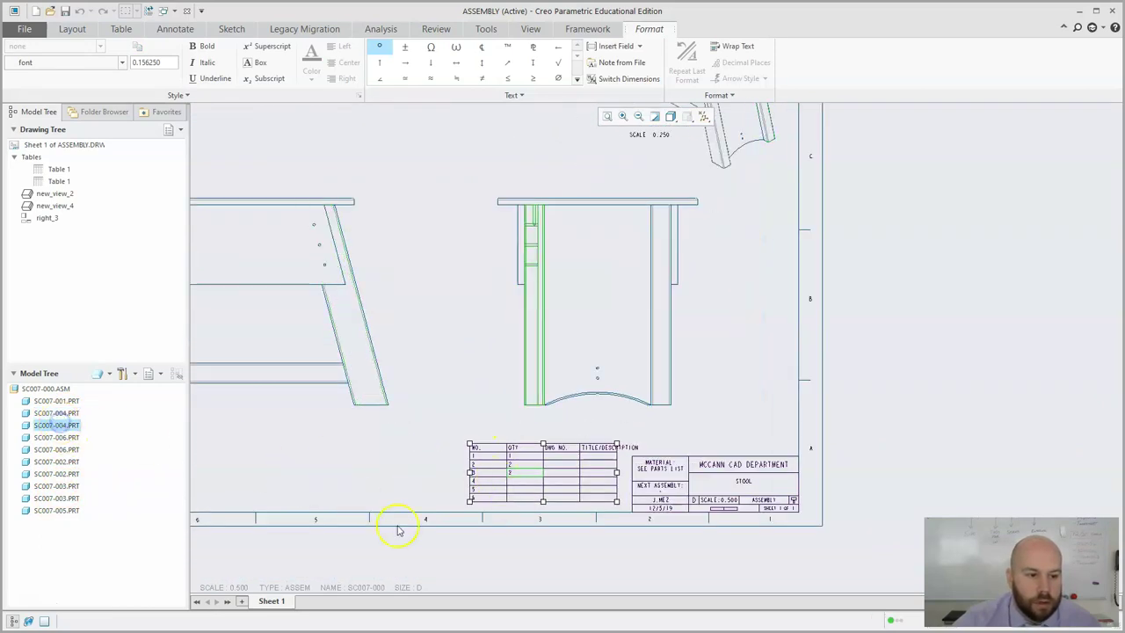
scroll(414, 535, "down", 2)
scroll(419, 540, "up", 4)
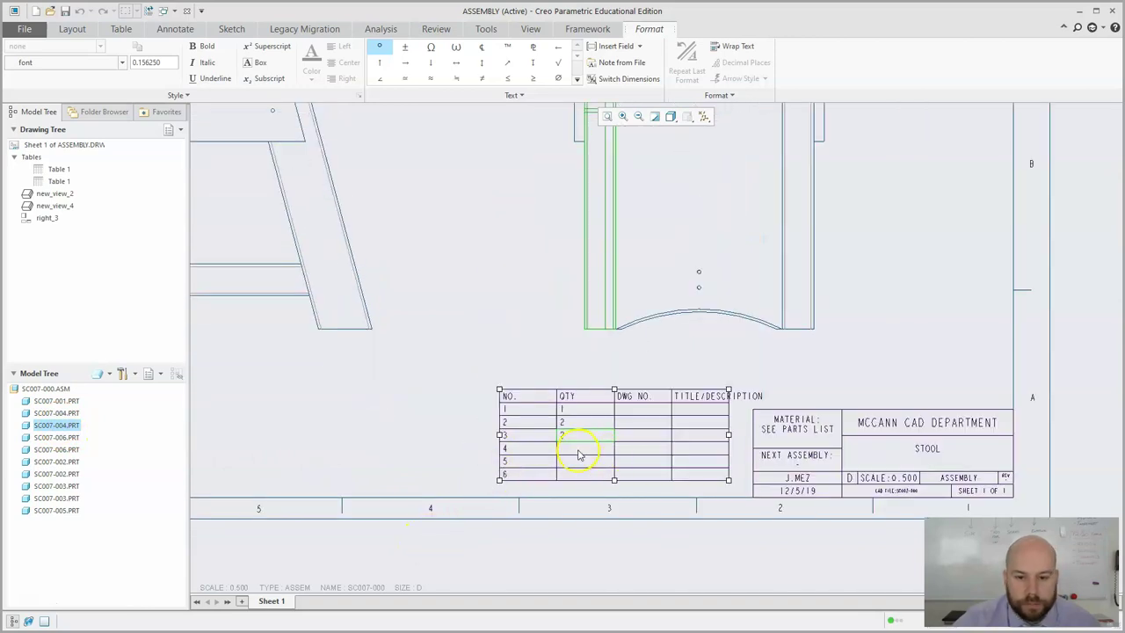
left_click(579, 452)
left_click(580, 453)
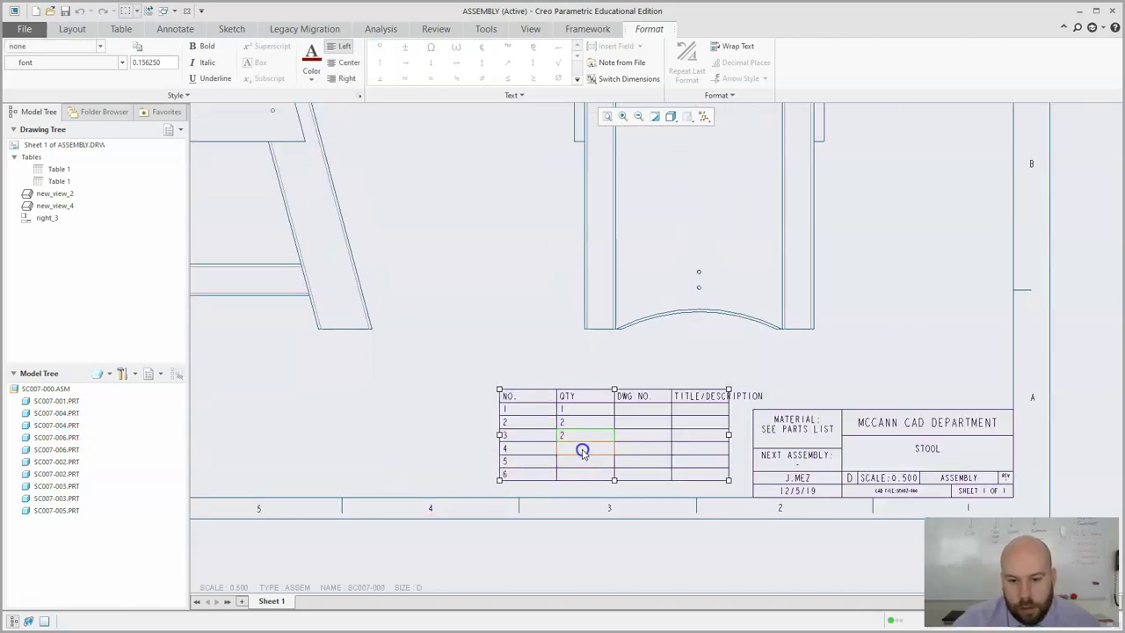
type("2")
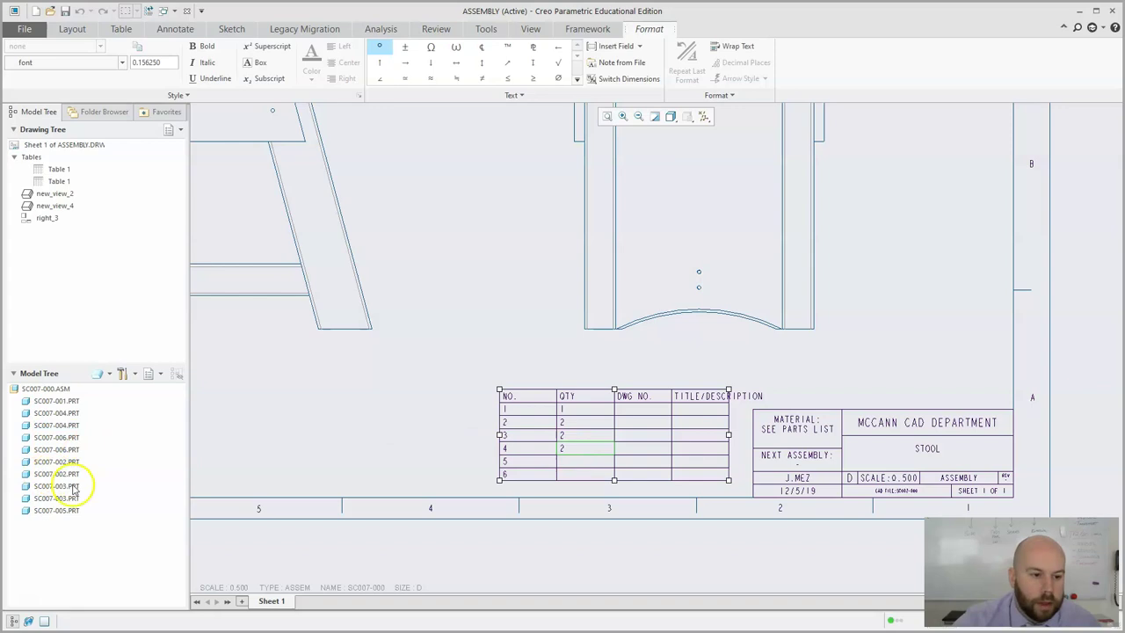
Step: Enter quantities 1 and 2 for items 5 and 6 (SC007-005, SC007-006)
left_click(57, 511)
scroll(480, 559, "down", 2)
scroll(480, 559, "down", 3)
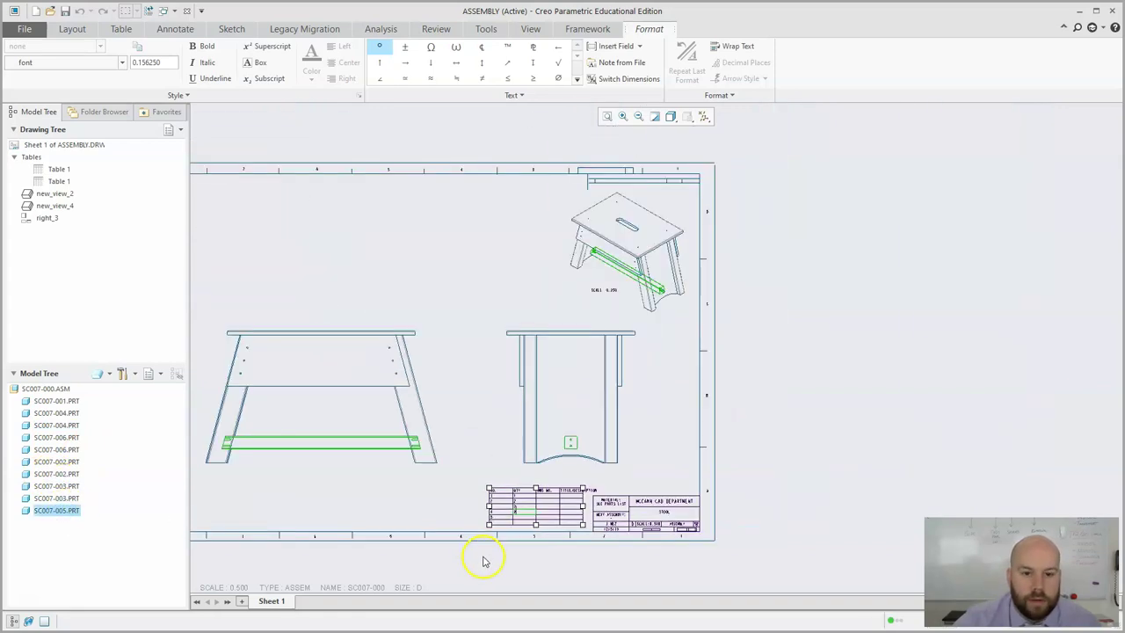
scroll(547, 542, "up", 4)
left_click(477, 482)
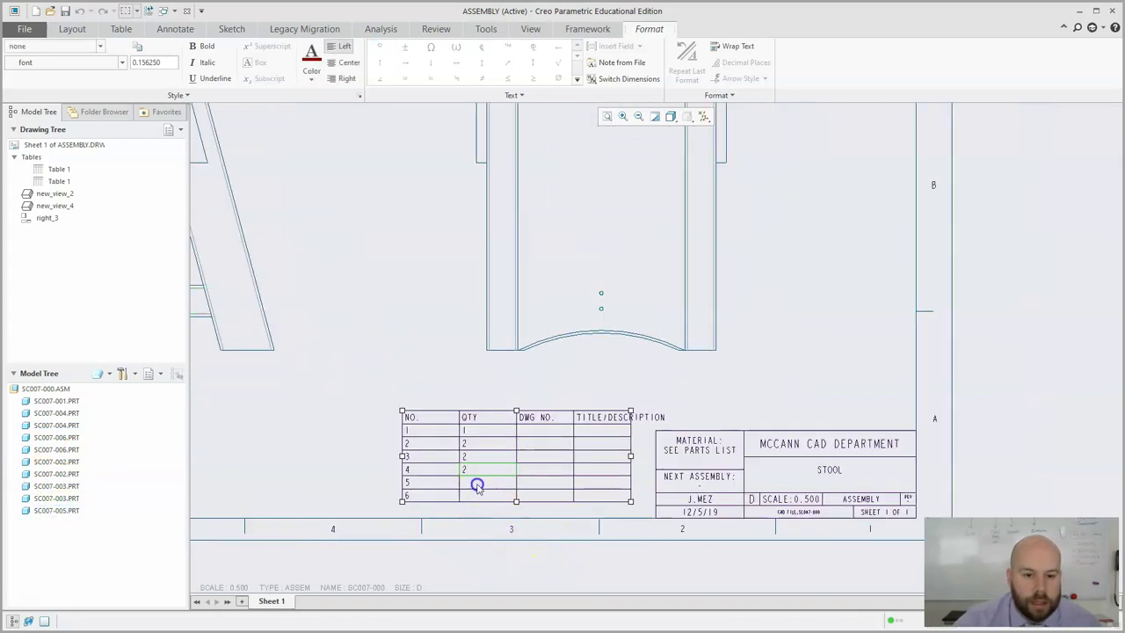
double_click(477, 484)
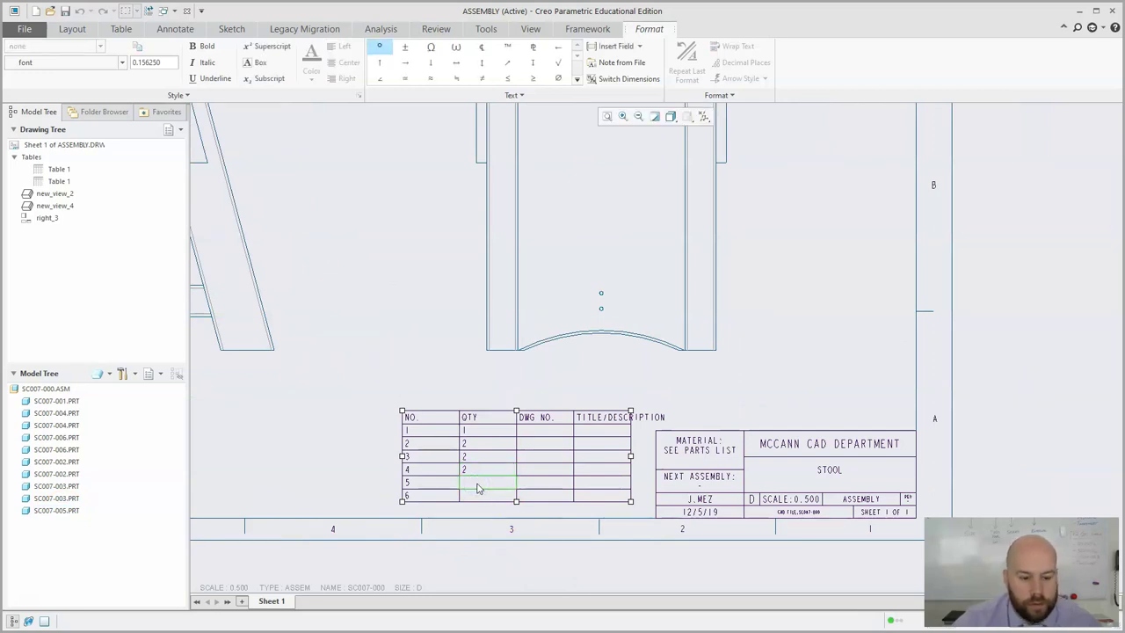
type("1")
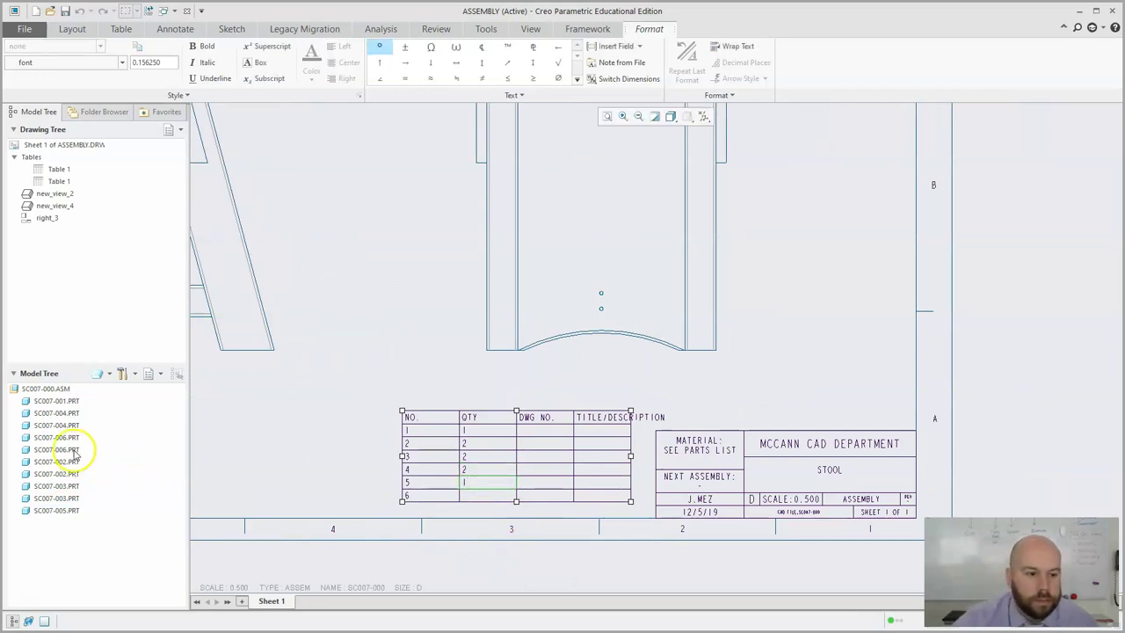
left_click(56, 449)
left_click(521, 489)
left_click(496, 496)
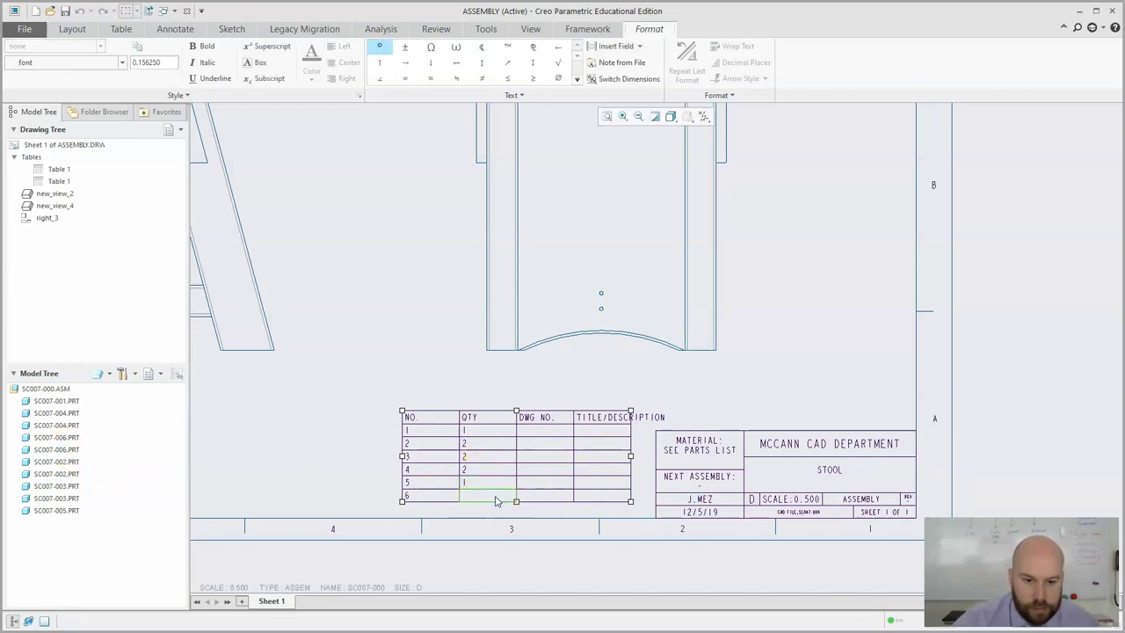
type("2")
left_click(321, 466)
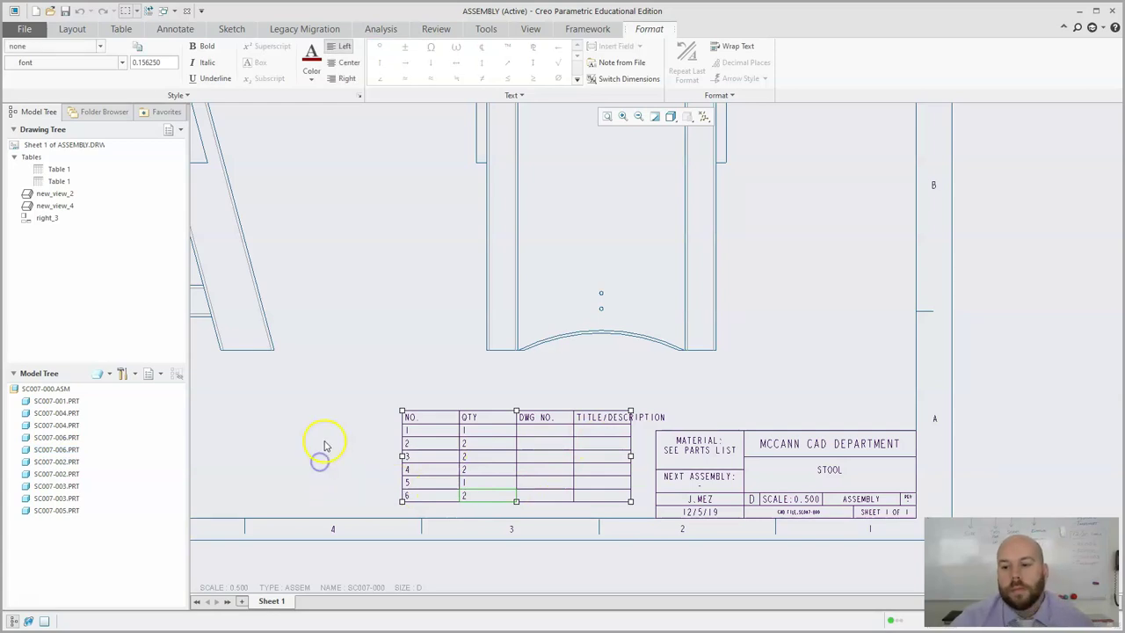
Step: Enter SC007-001, SC007-002 and SC007-003 in the DWG NO. cells of rows 1–3
double_click(542, 433)
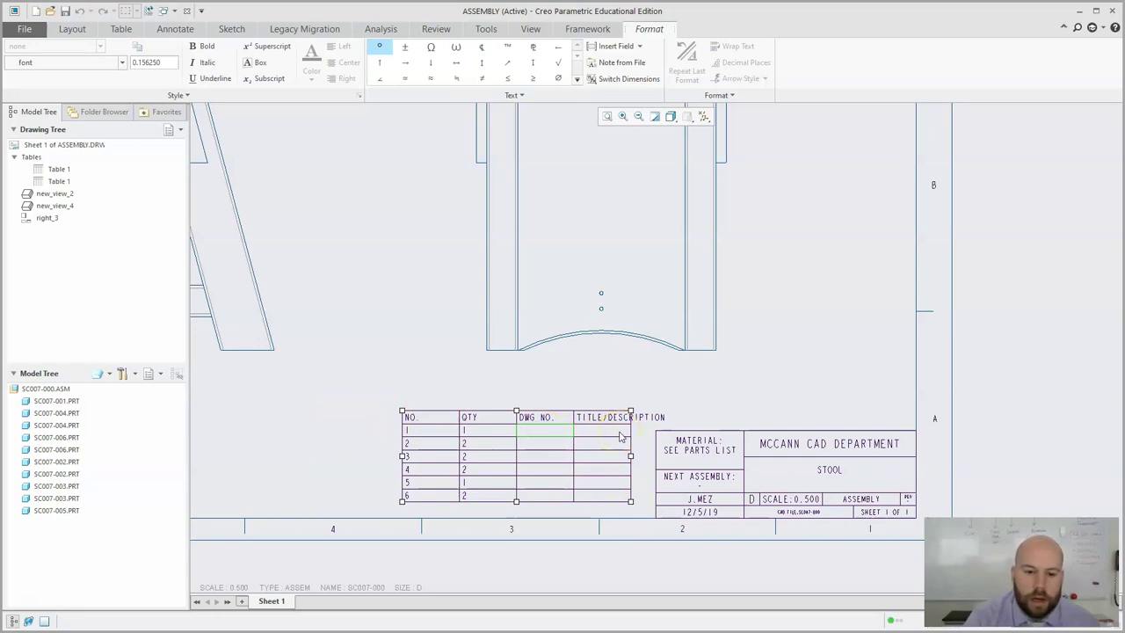
type("SC")
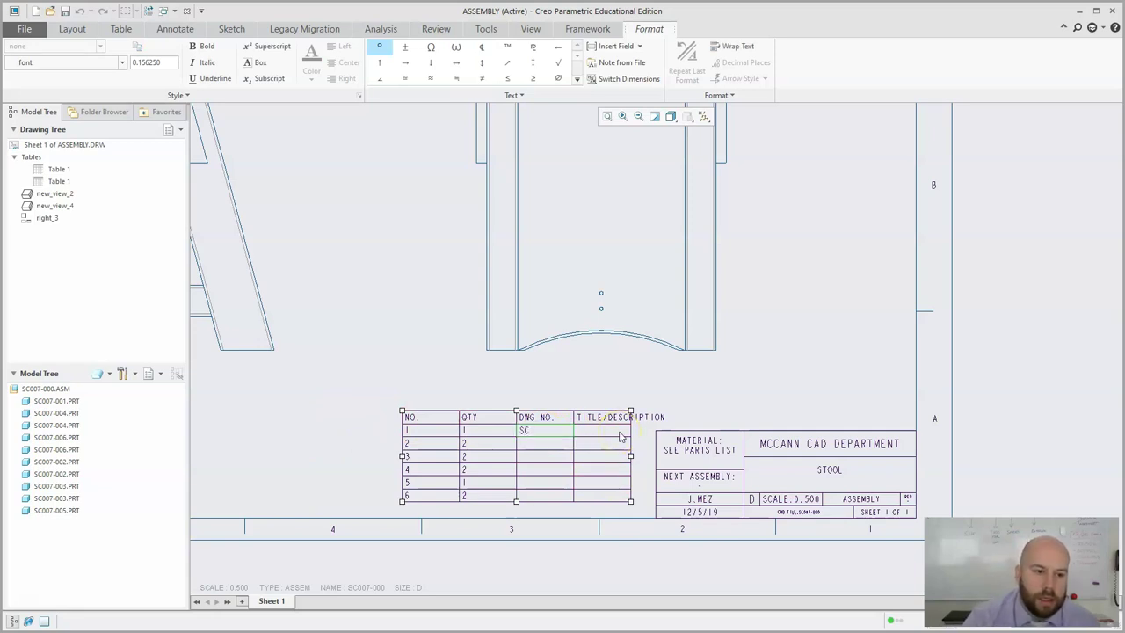
type("007")
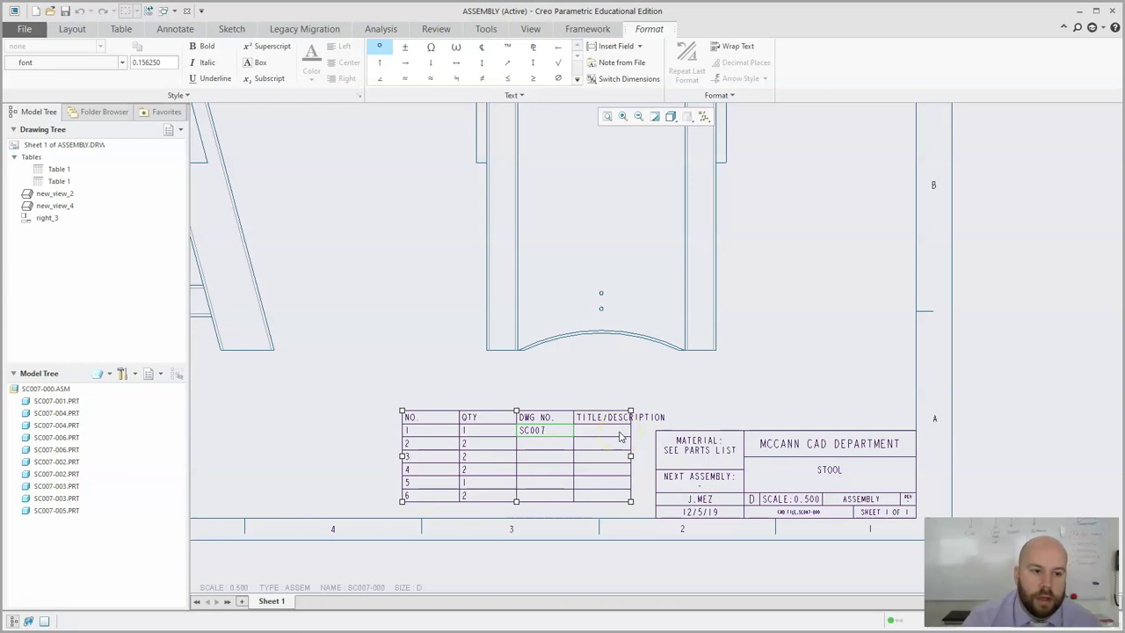
type("-001")
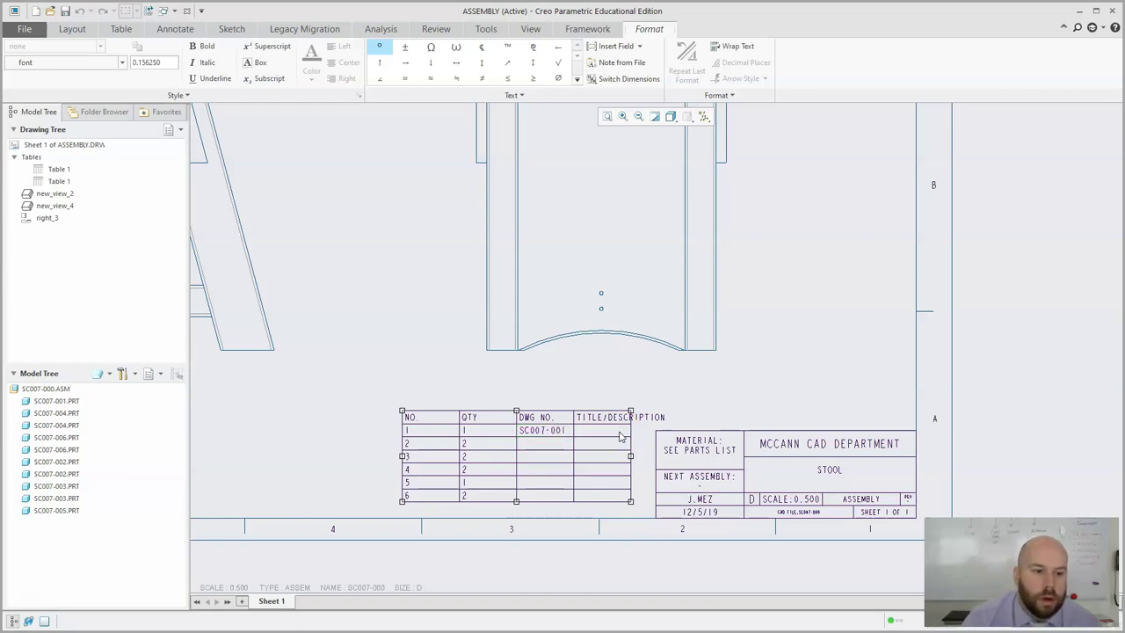
left_click(531, 449)
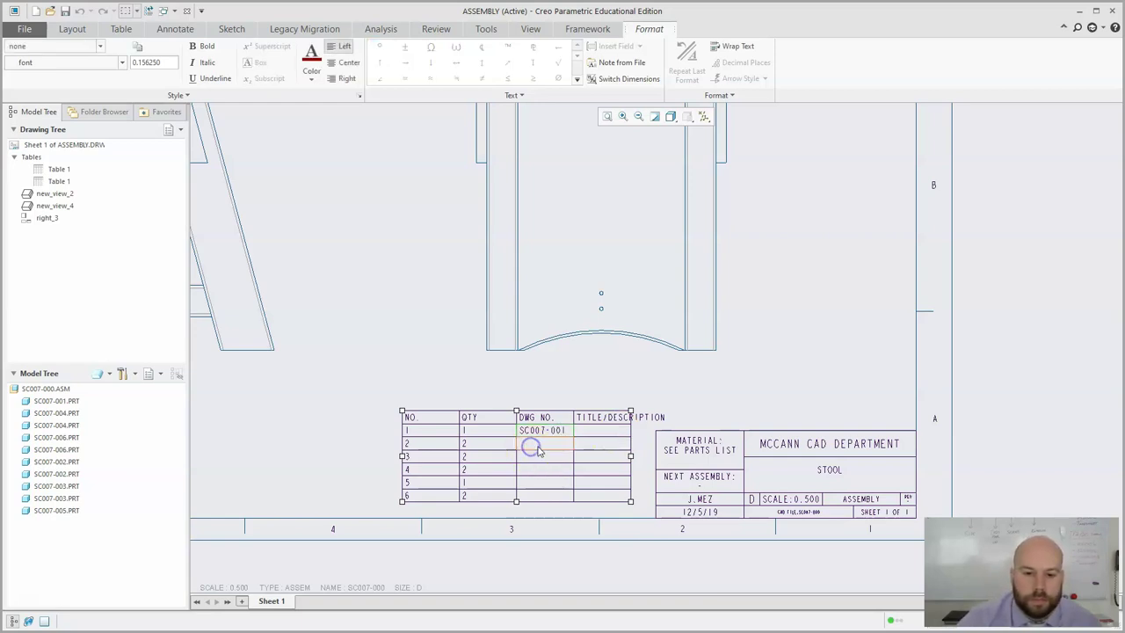
type("SC007-002")
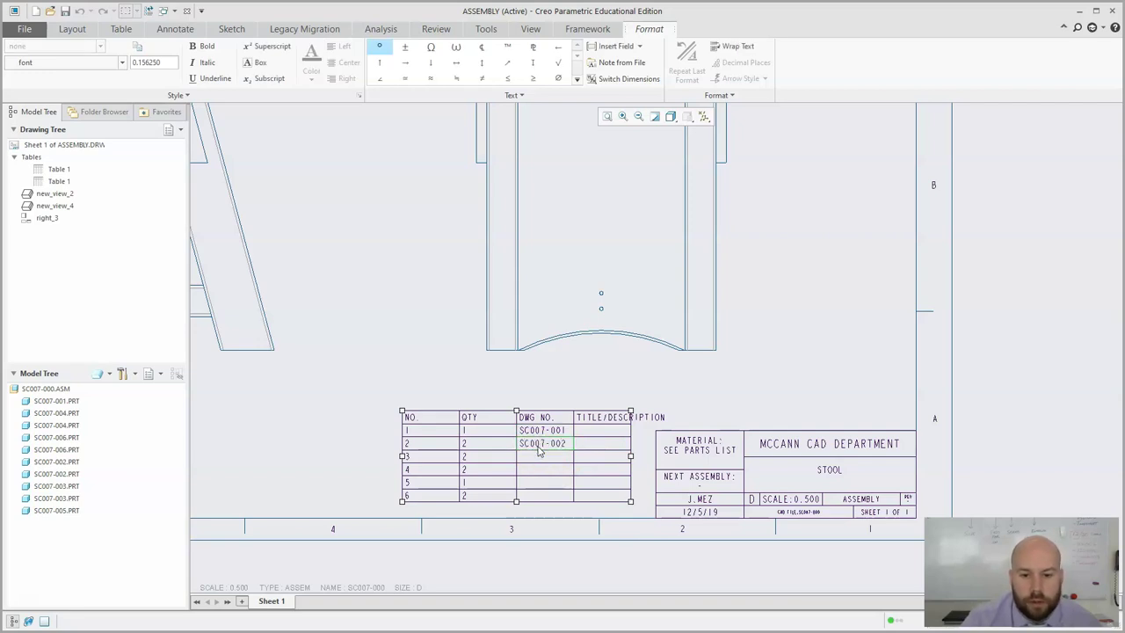
left_click(545, 469)
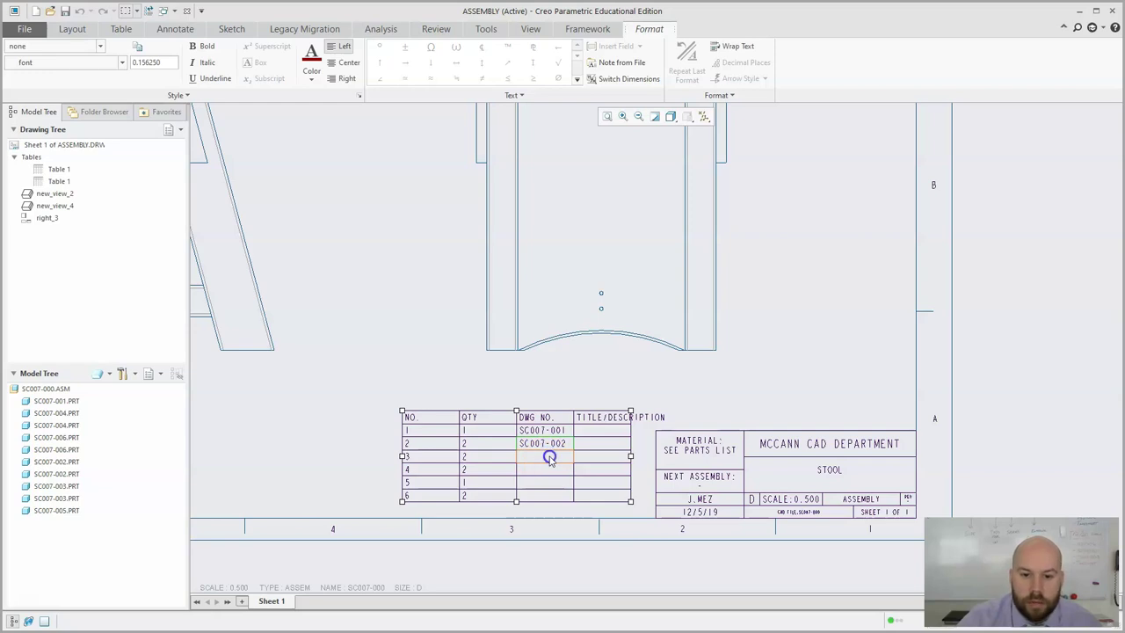
left_click(551, 459)
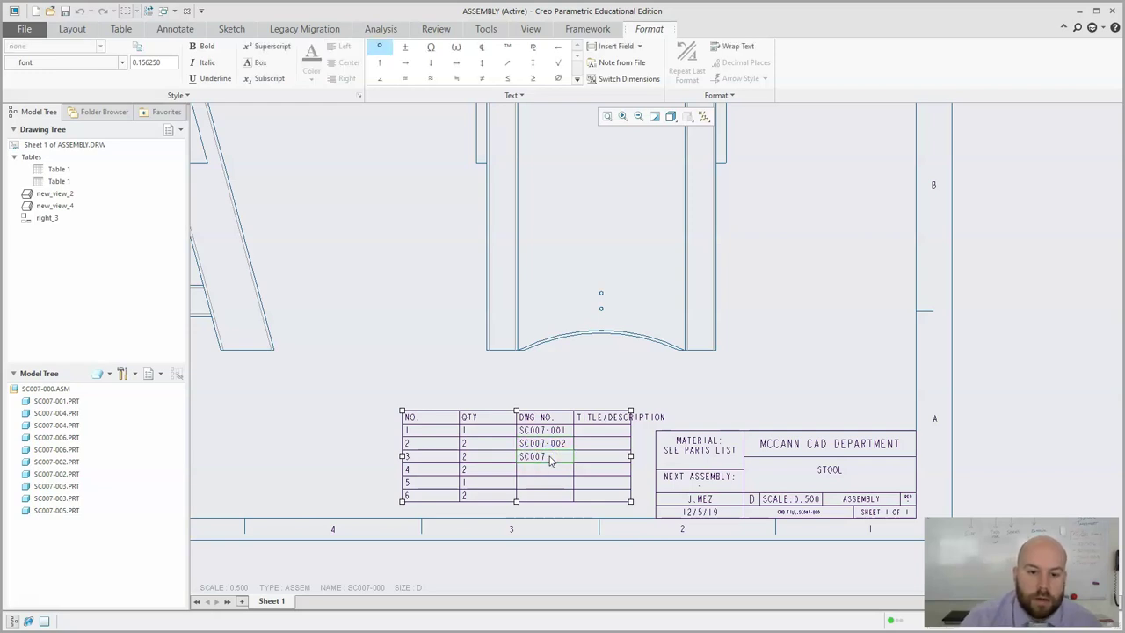
Step: Enter SC007-004, SC007-005 and SC007-006 in the DWG NO. cells of rows 4–6
left_click(533, 475)
left_click(537, 472)
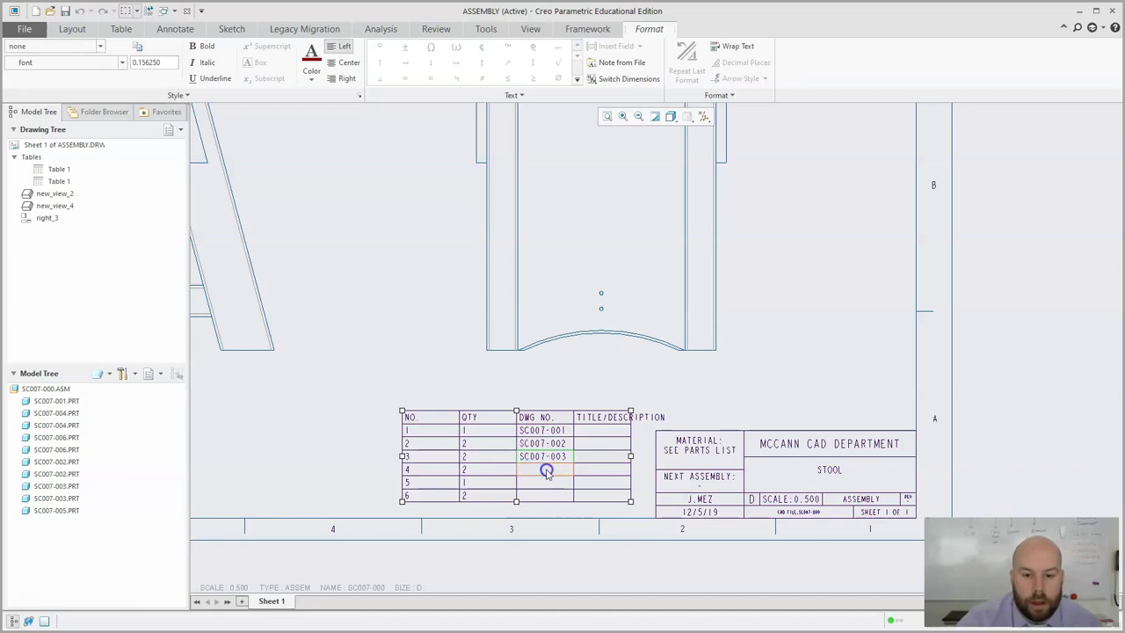
type("SC007-004")
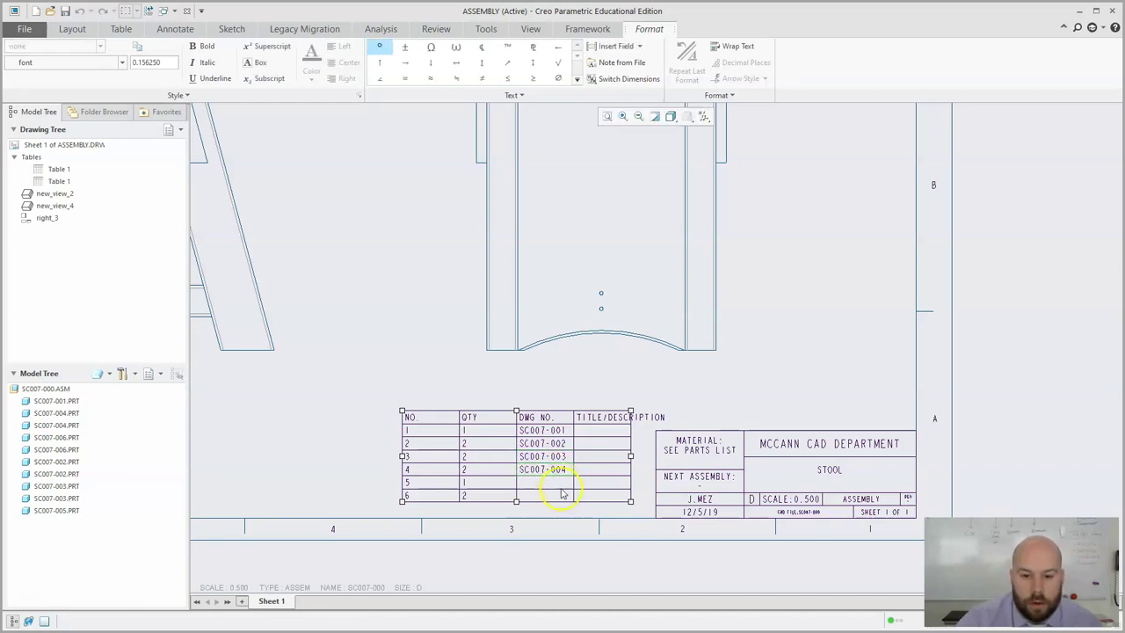
left_click(562, 494)
left_click(554, 486)
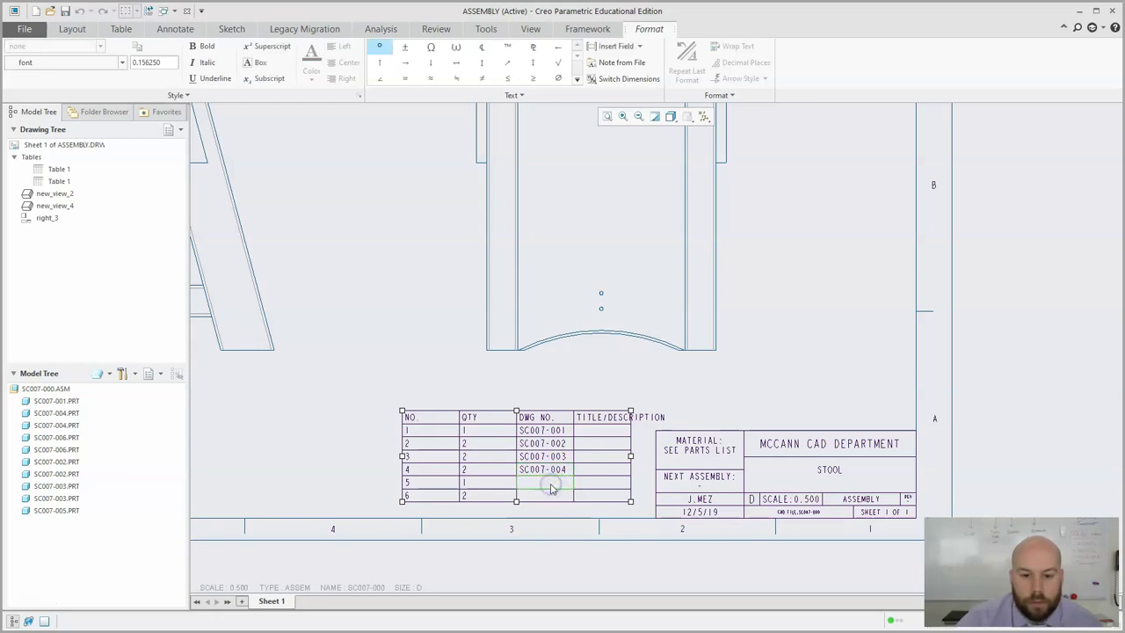
type("SC007-0")
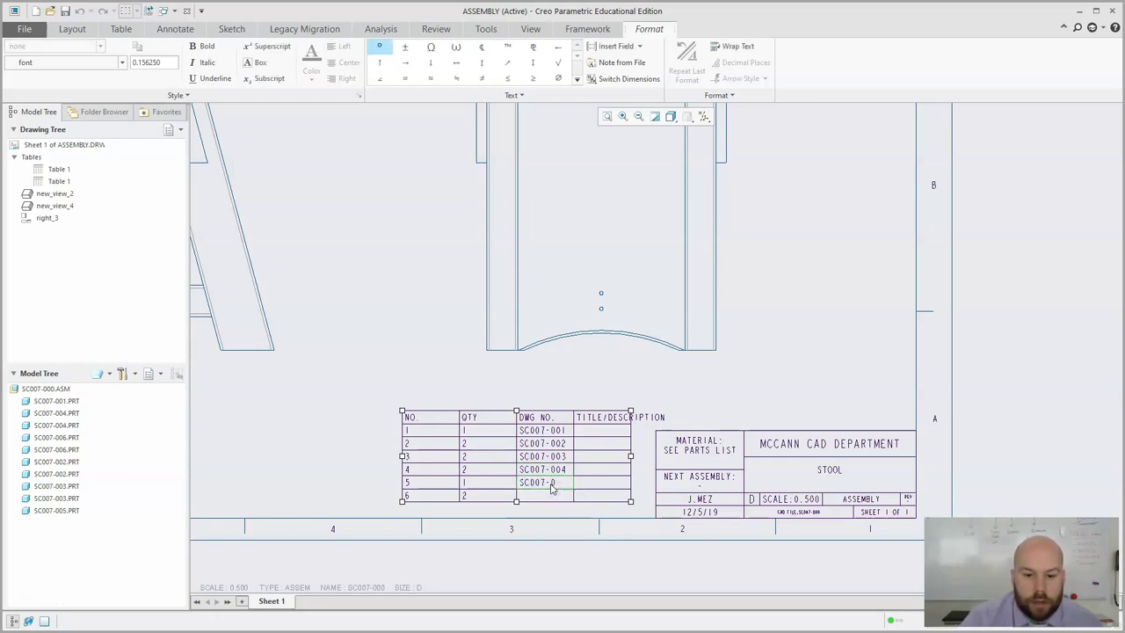
type("05")
left_click(540, 498)
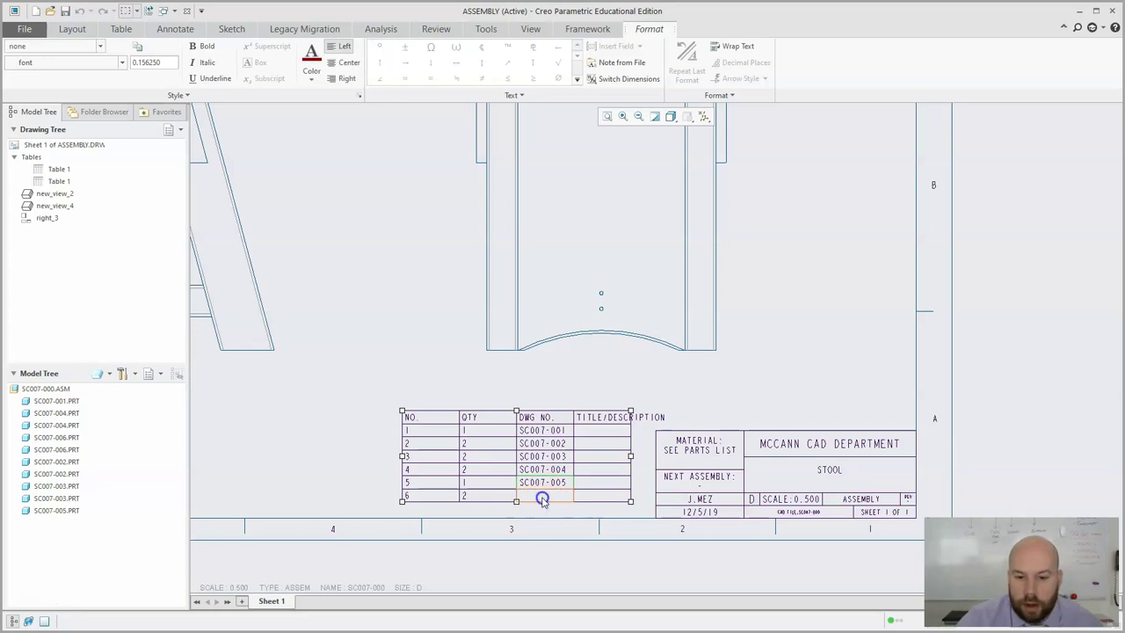
type("SC007-006")
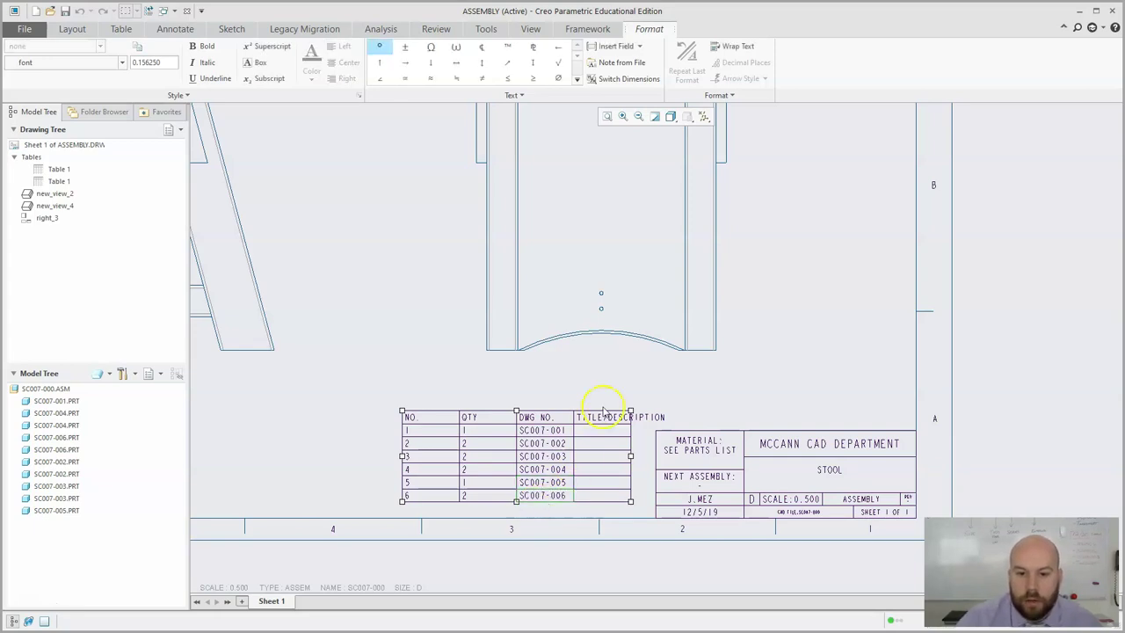
left_click(730, 381)
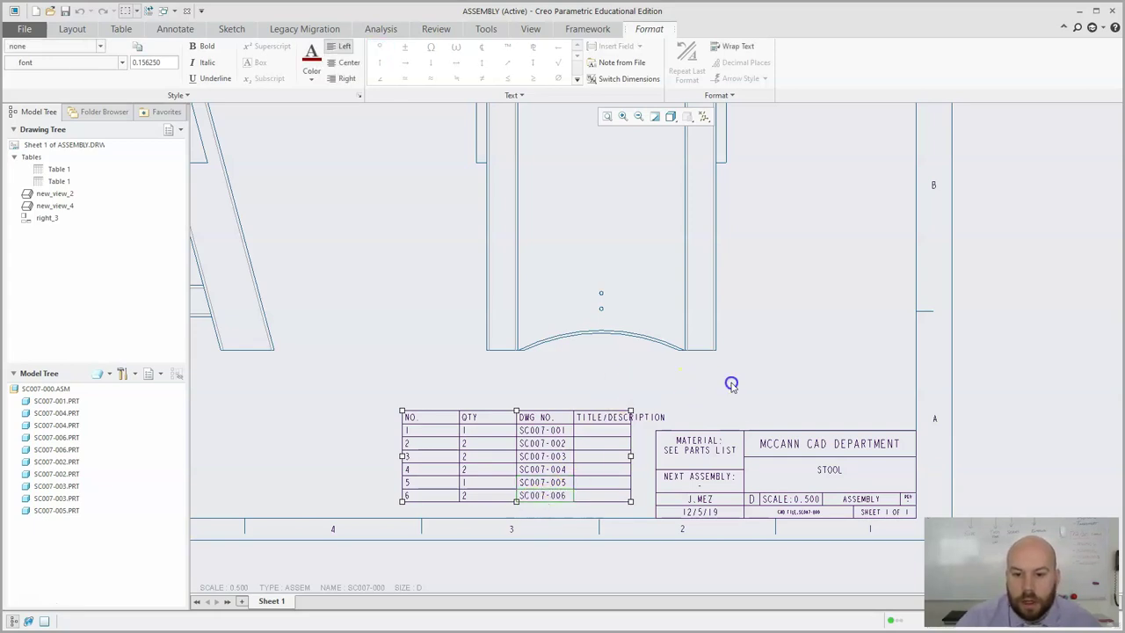
middle_click_drag(813, 368, 793, 379)
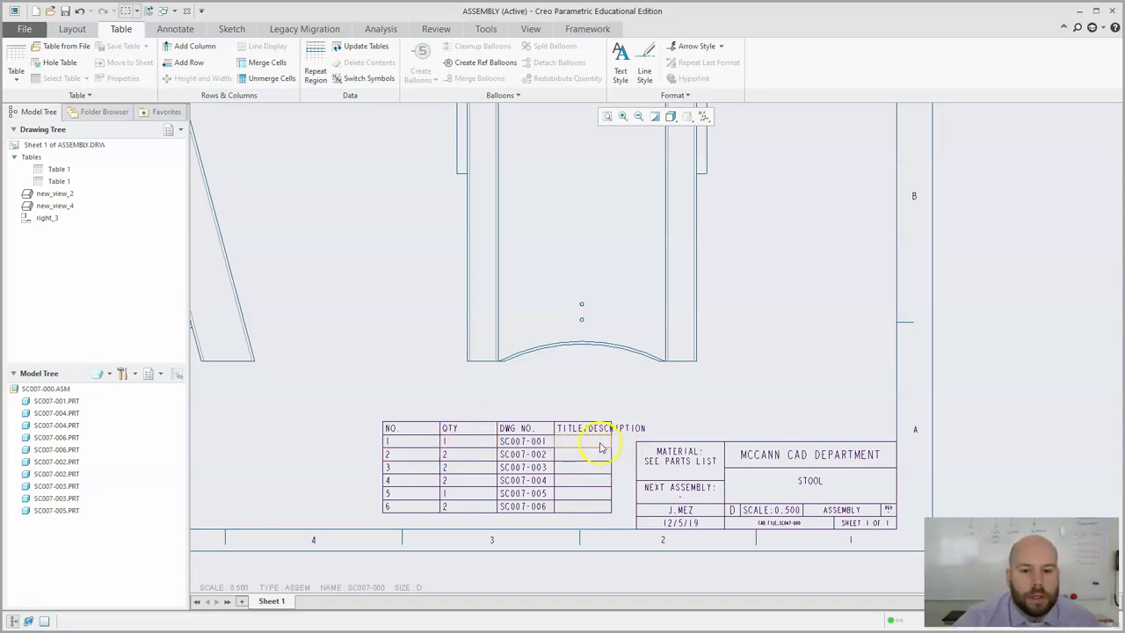
Step: Enter the descriptions TOP PLATE for item 1 and SIDE for item 2
left_click(56, 401)
scroll(751, 525, "down", 3)
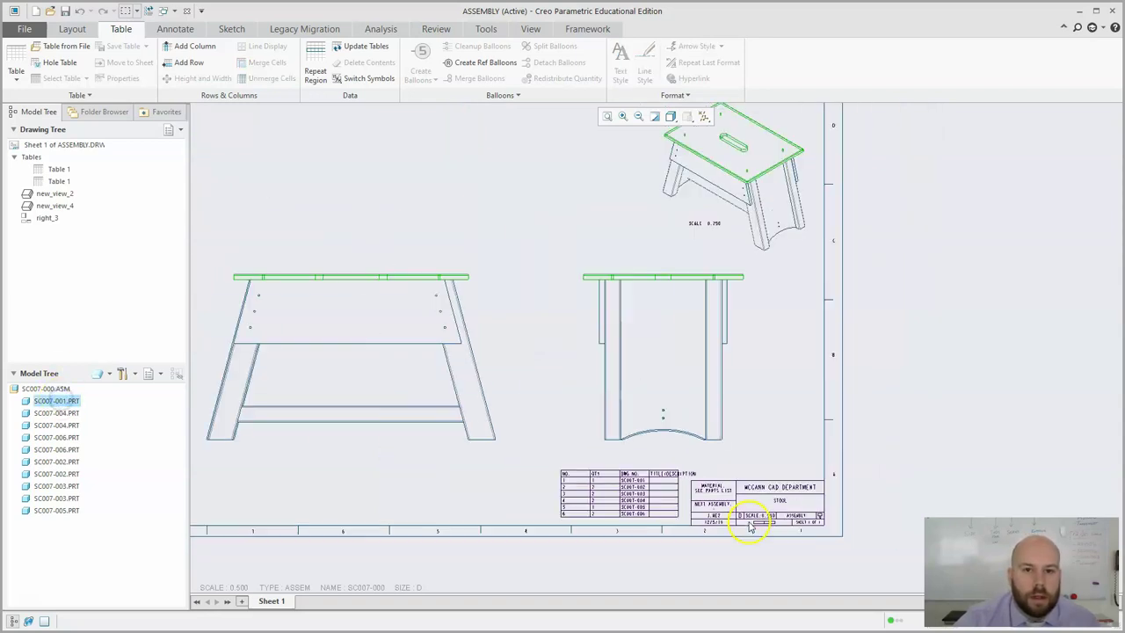
scroll(751, 525, "up", 3)
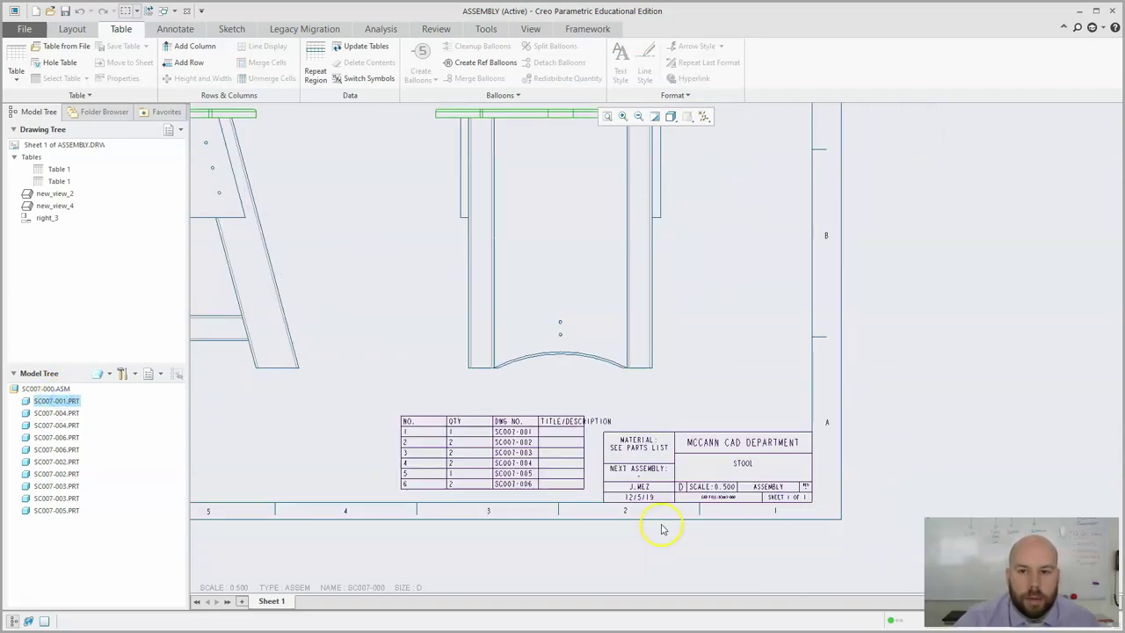
double_click(559, 434)
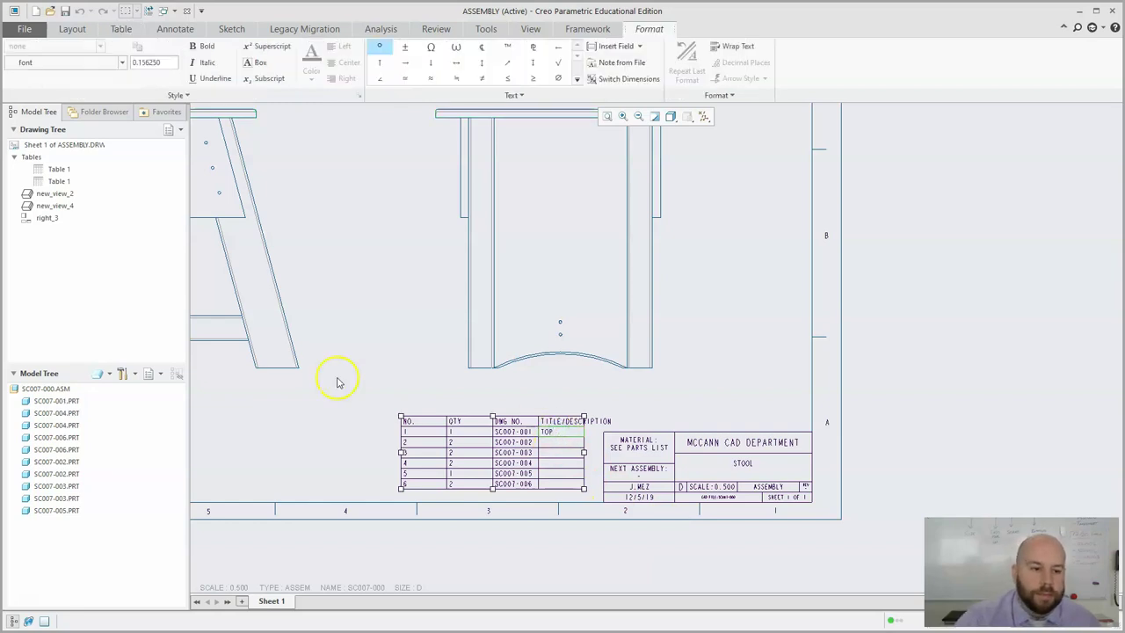
type("TOP PLATE")
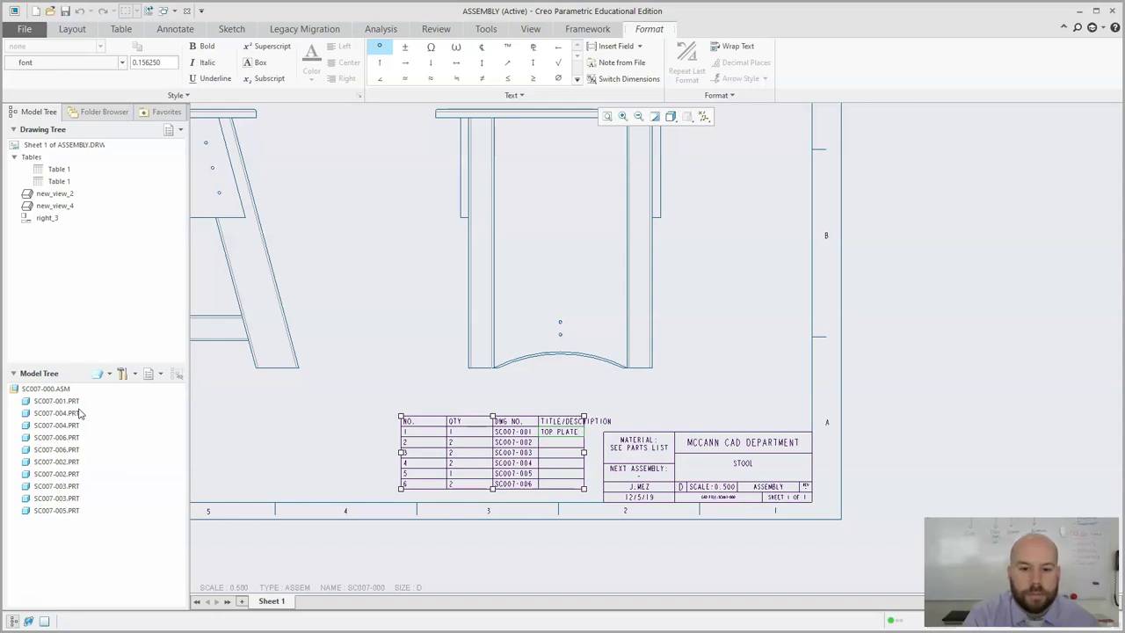
left_click(56, 474)
scroll(559, 523, "up", 3)
scroll(539, 483, "down", 2)
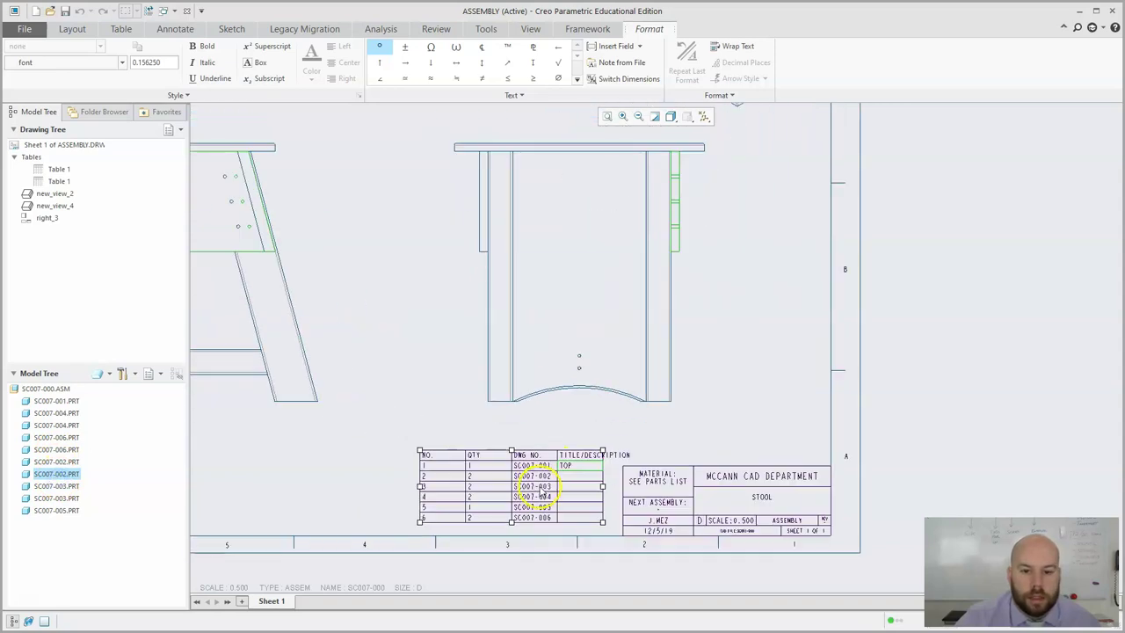
left_click(583, 479)
left_click(580, 479)
double_click(571, 479)
left_click(576, 481)
left_click(576, 481)
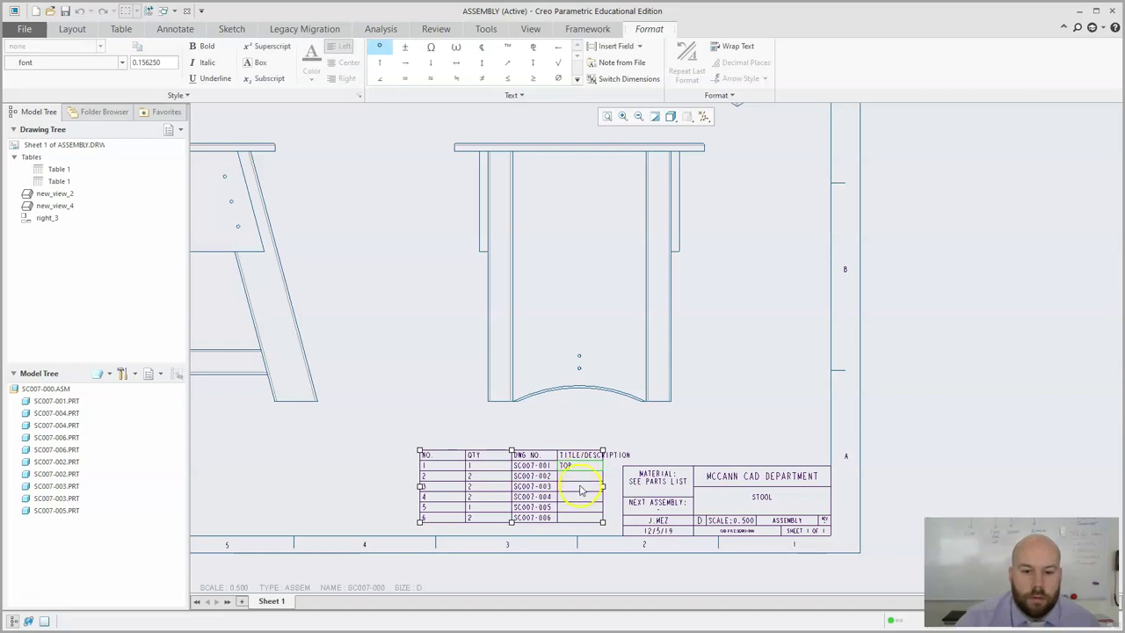
left_click(575, 479)
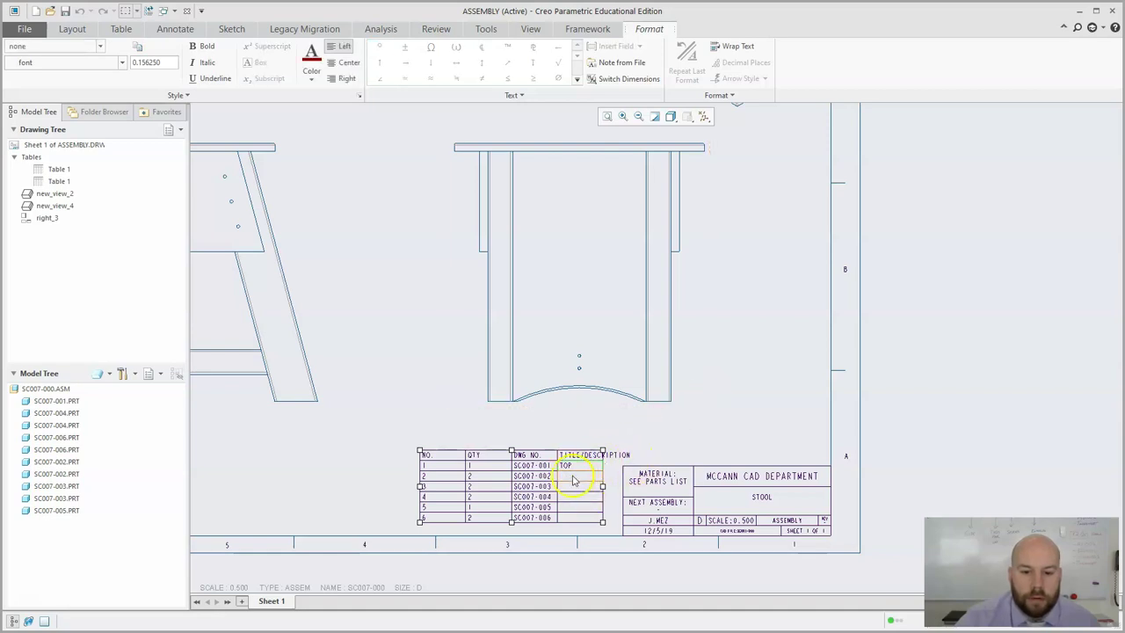
left_click(573, 479)
type("SIDE")
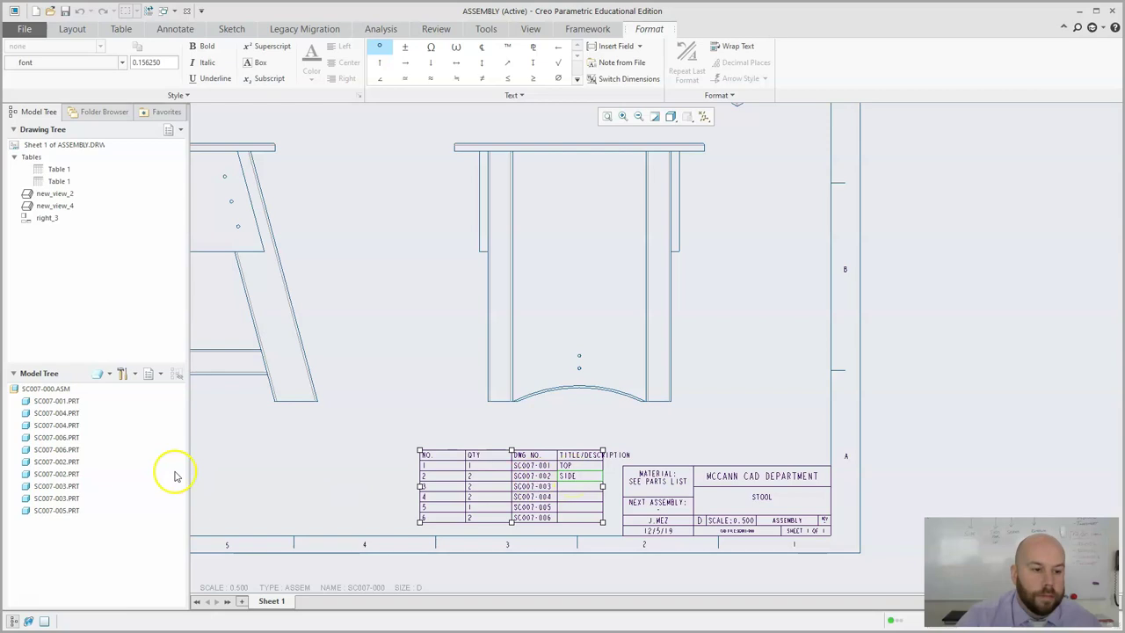
Step: Describe items 3 and 4 as SKIRT and LEG1
left_click(56, 486)
scroll(650, 500, "down", 3)
scroll(686, 483, "up", 3)
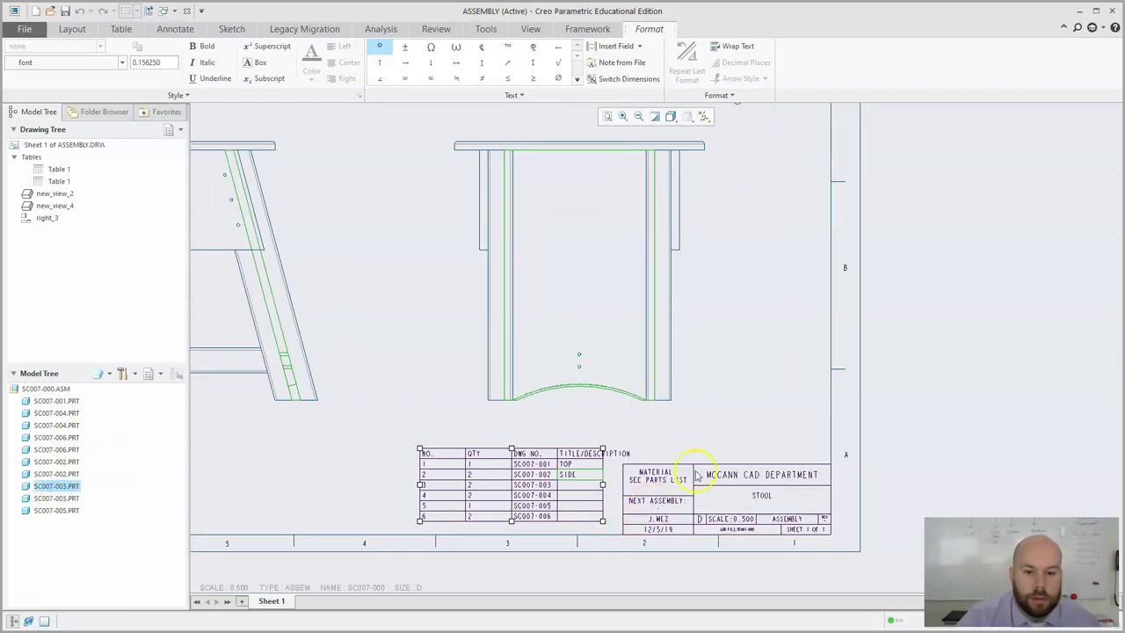
left_click(761, 387)
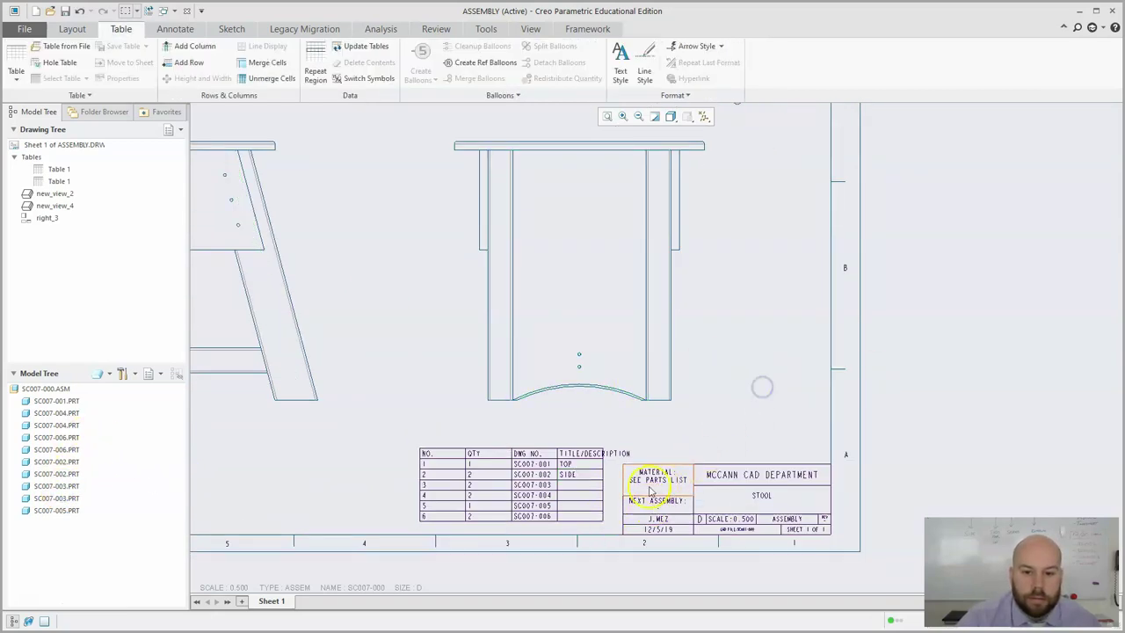
double_click(580, 488)
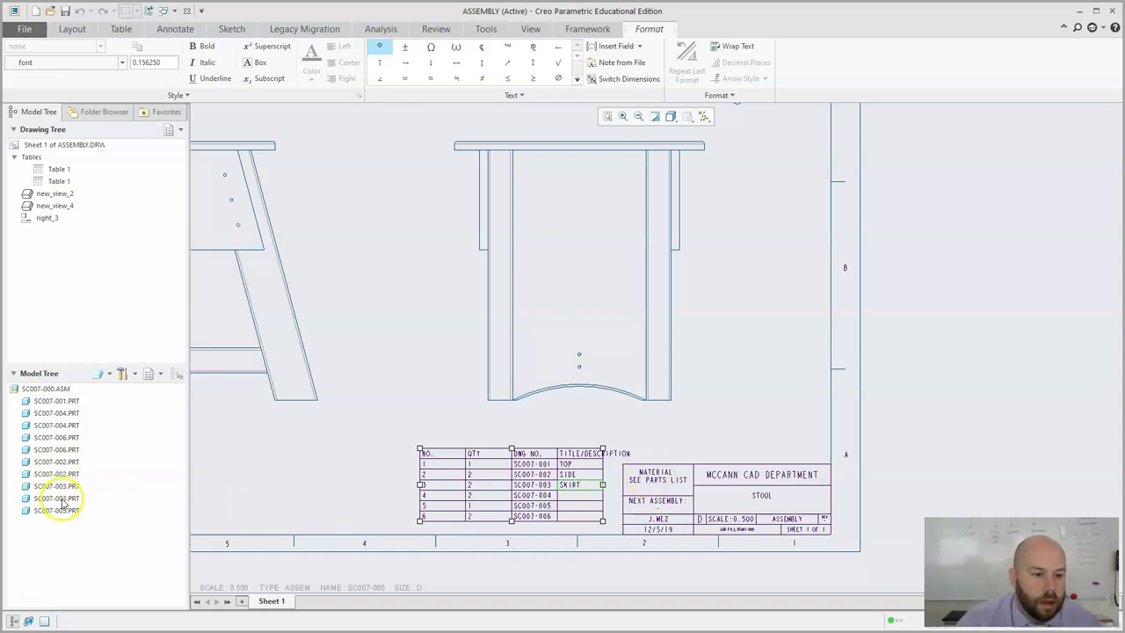
left_click(56, 413)
scroll(563, 522, "down", 2)
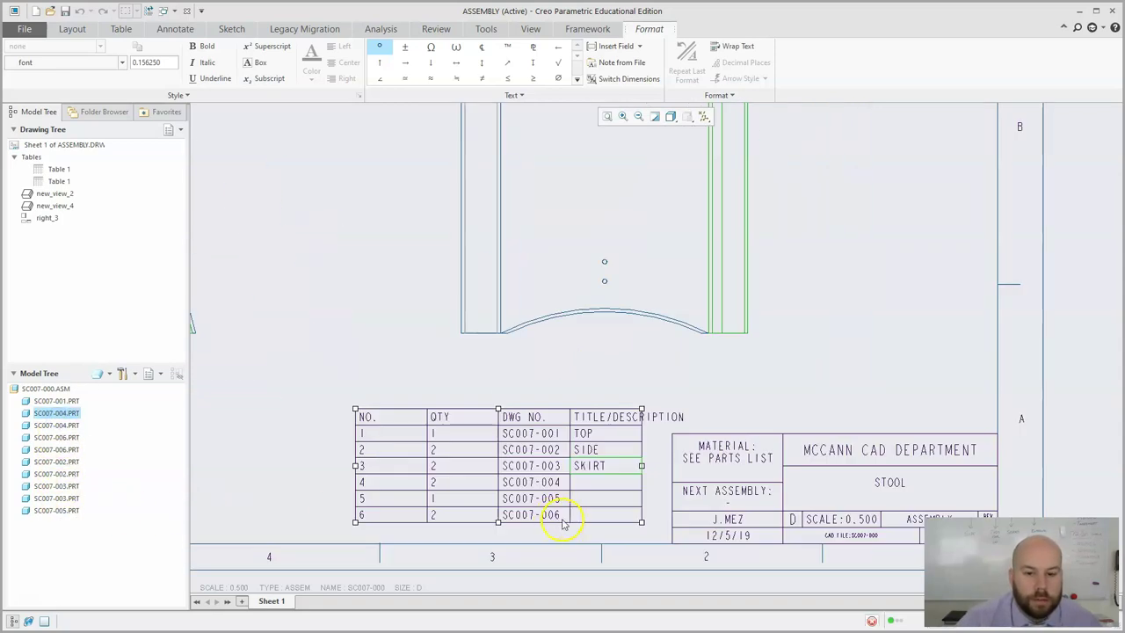
double_click(596, 489)
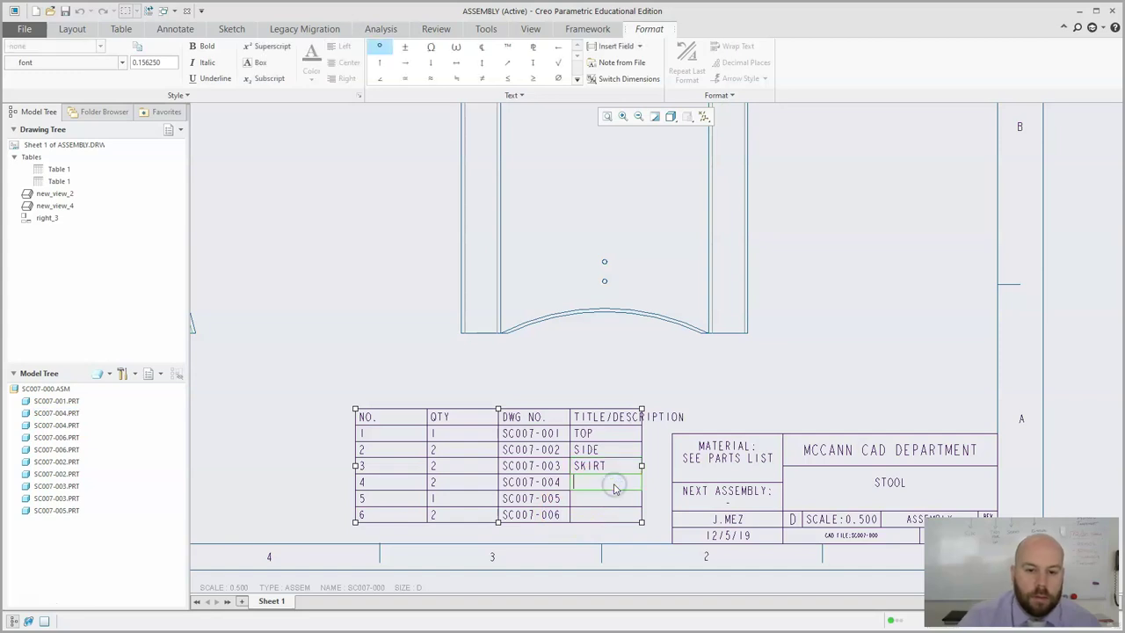
type("LEG")
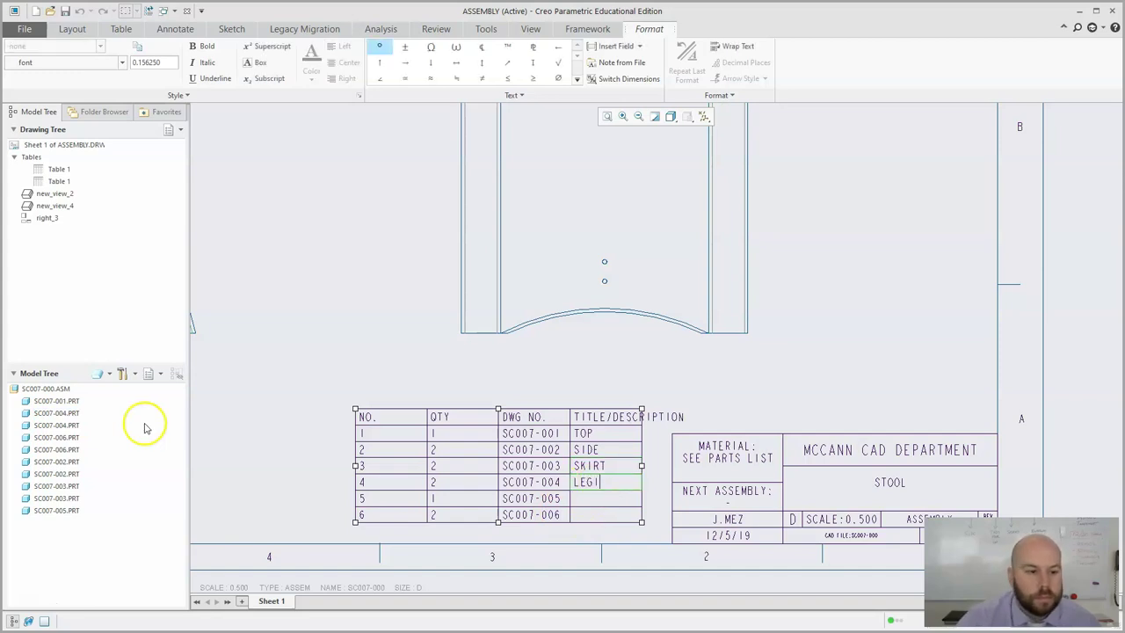
left_click(595, 507)
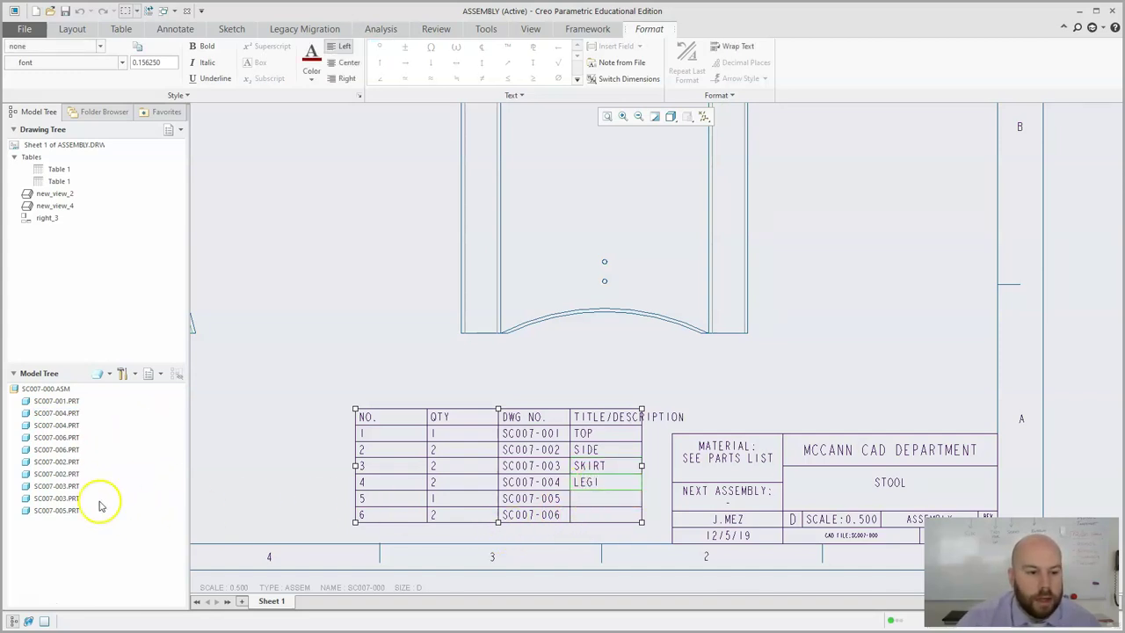
Step: Describe items 5 and 6 as BRACE and LEG2
left_click(56, 509)
scroll(658, 557, "up", 2)
scroll(633, 553, "down", 3)
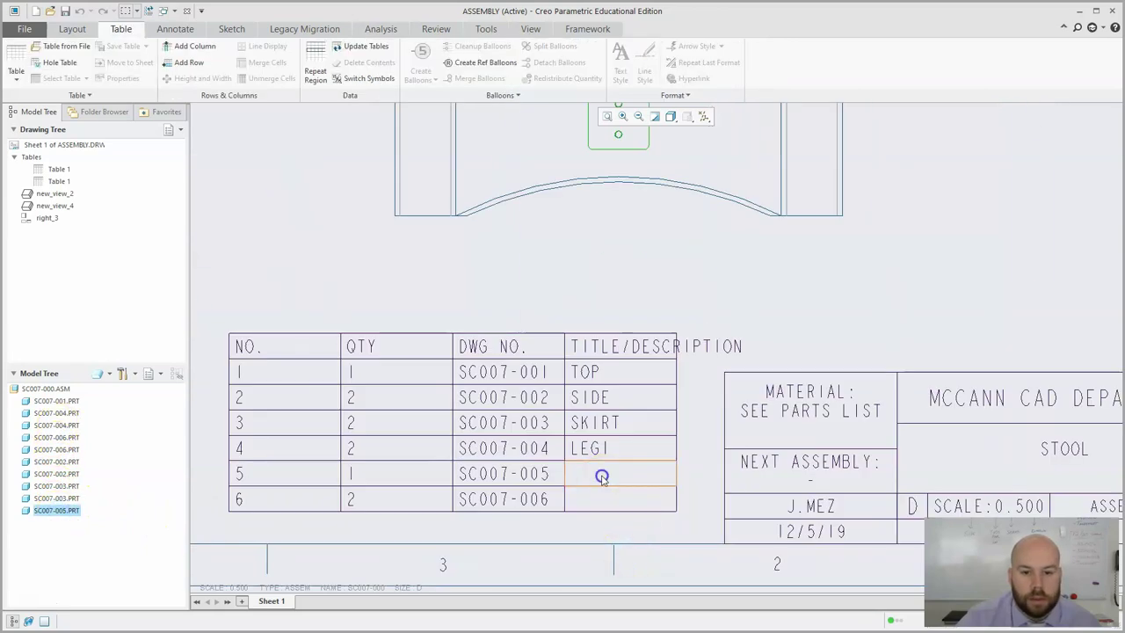
double_click(603, 475)
type("BRACE")
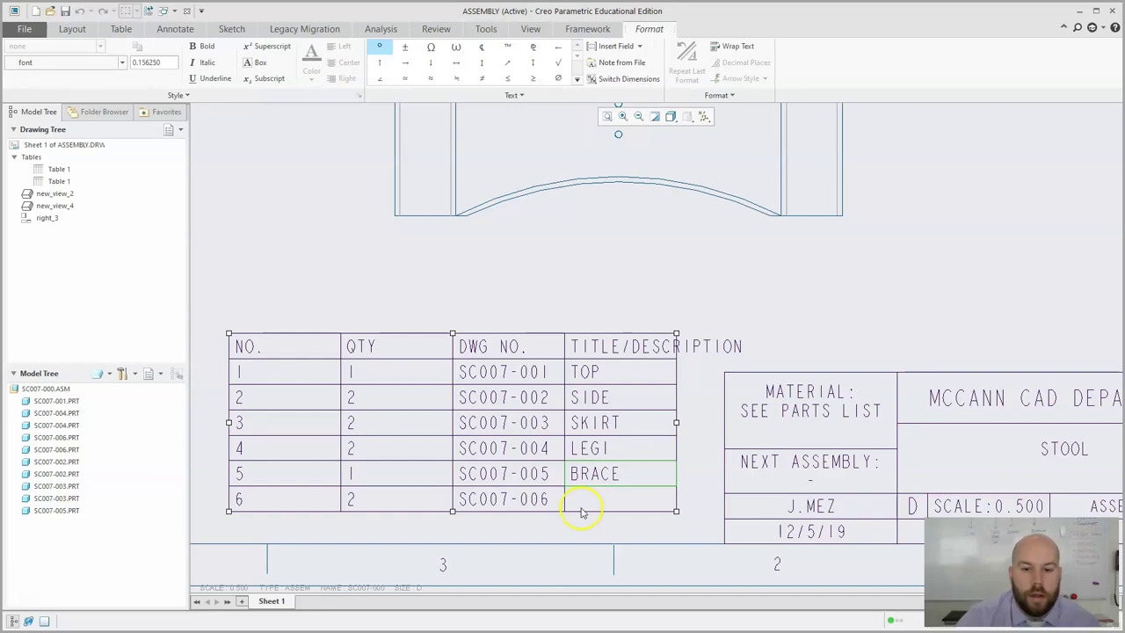
double_click(591, 502)
type("LEG2")
left_click(796, 269)
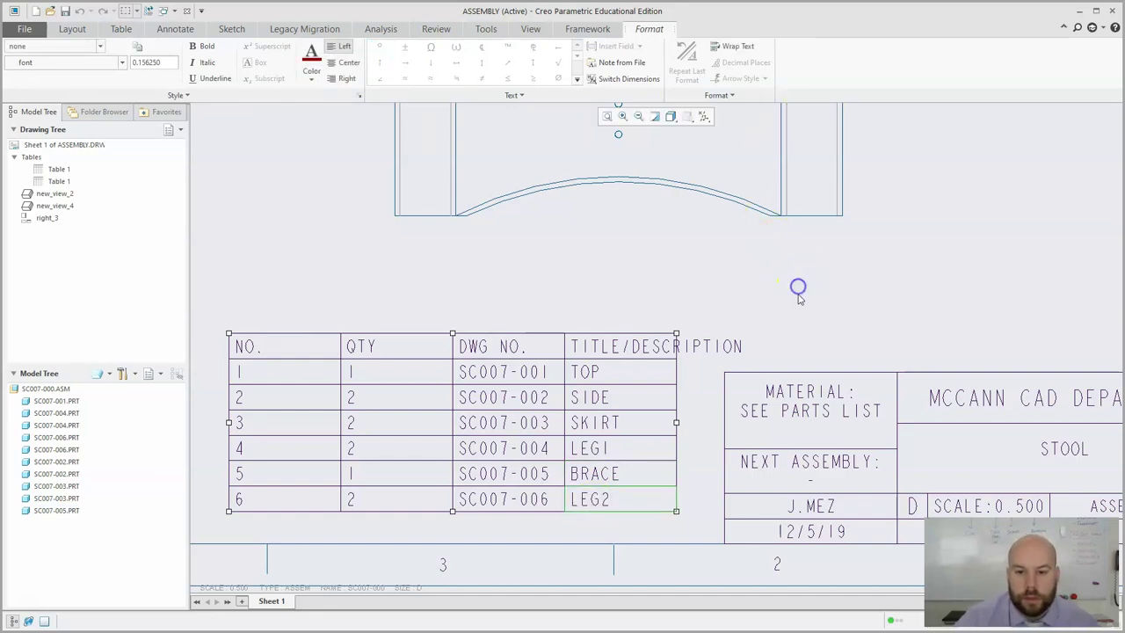
scroll(771, 324, "down", 2)
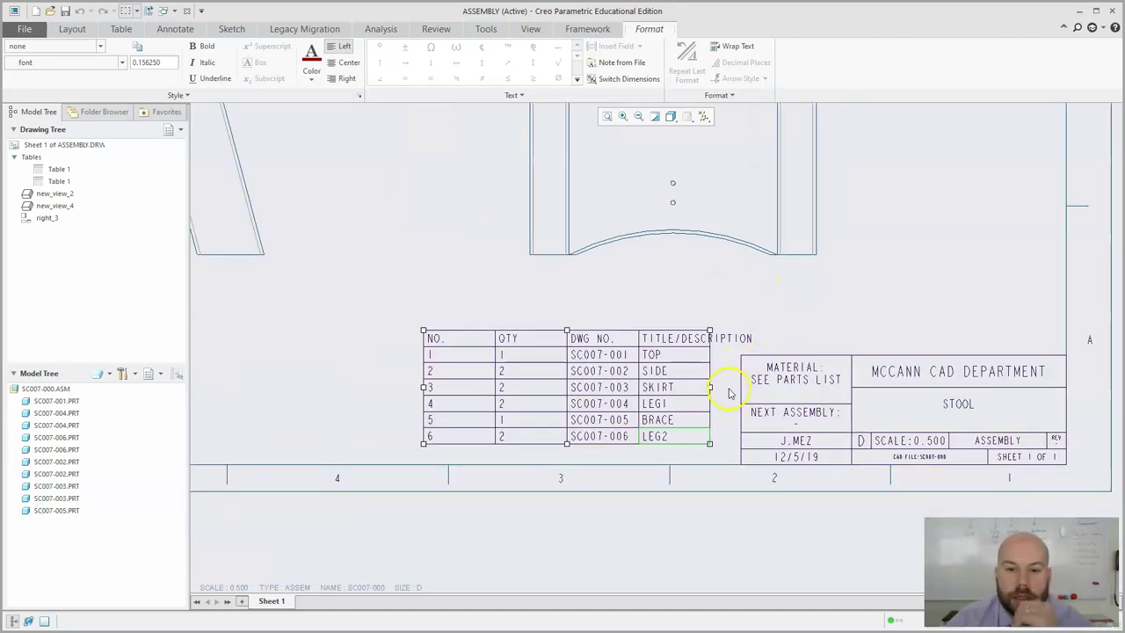
middle_click_drag(389, 440, 376, 446)
middle_click_drag(501, 409, 490, 487)
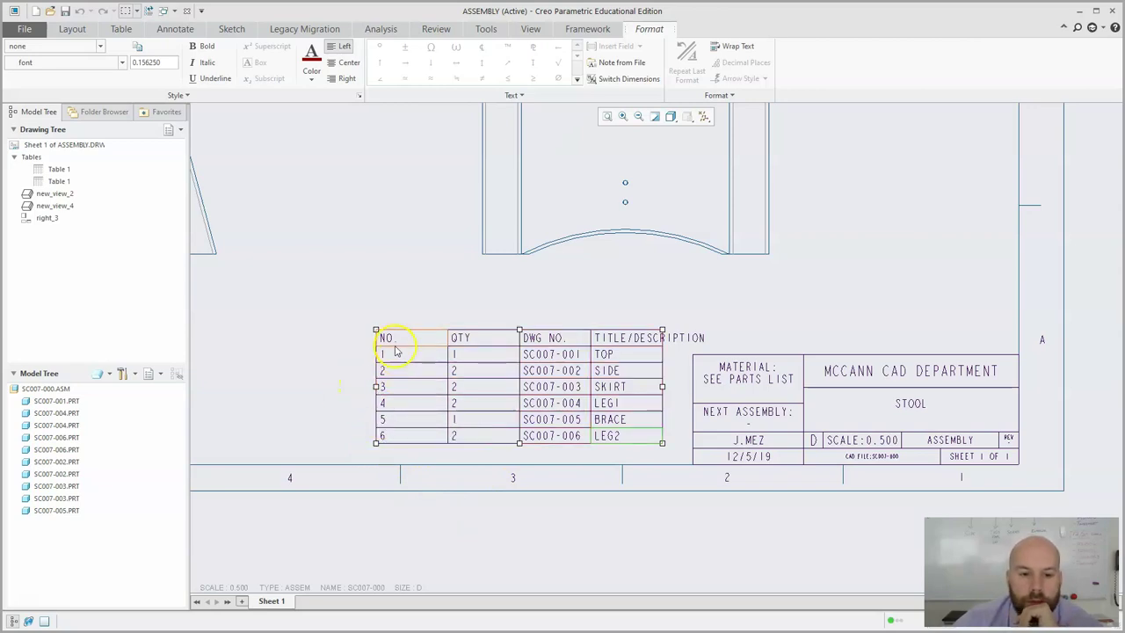
scroll(395, 344, "up", 2)
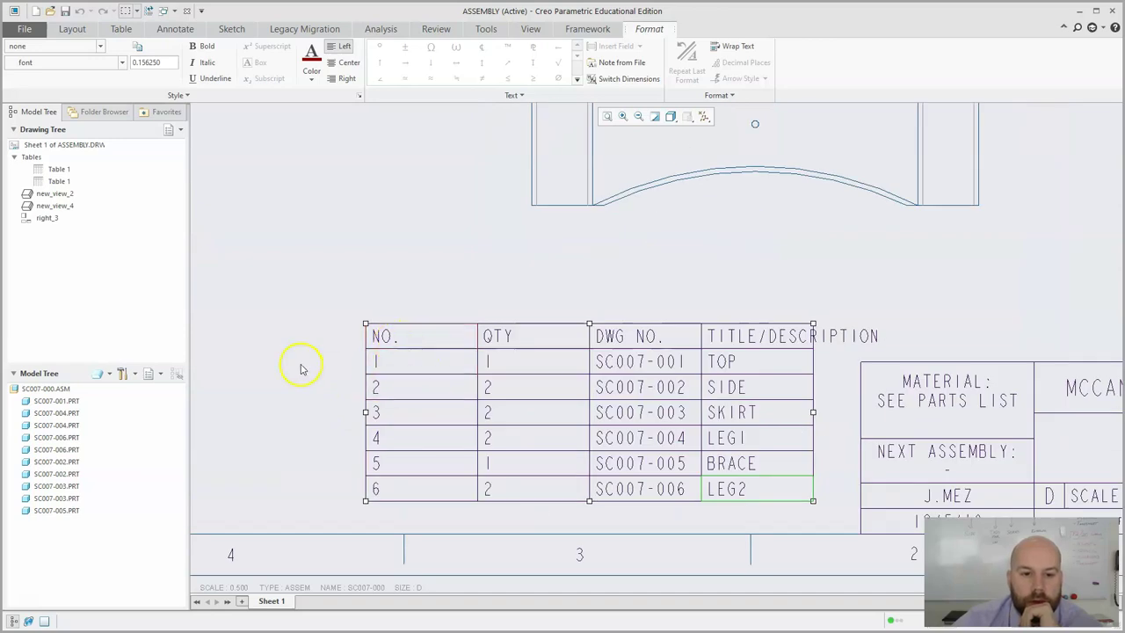
scroll(325, 379, "down", 1)
scroll(374, 364, "up", 2)
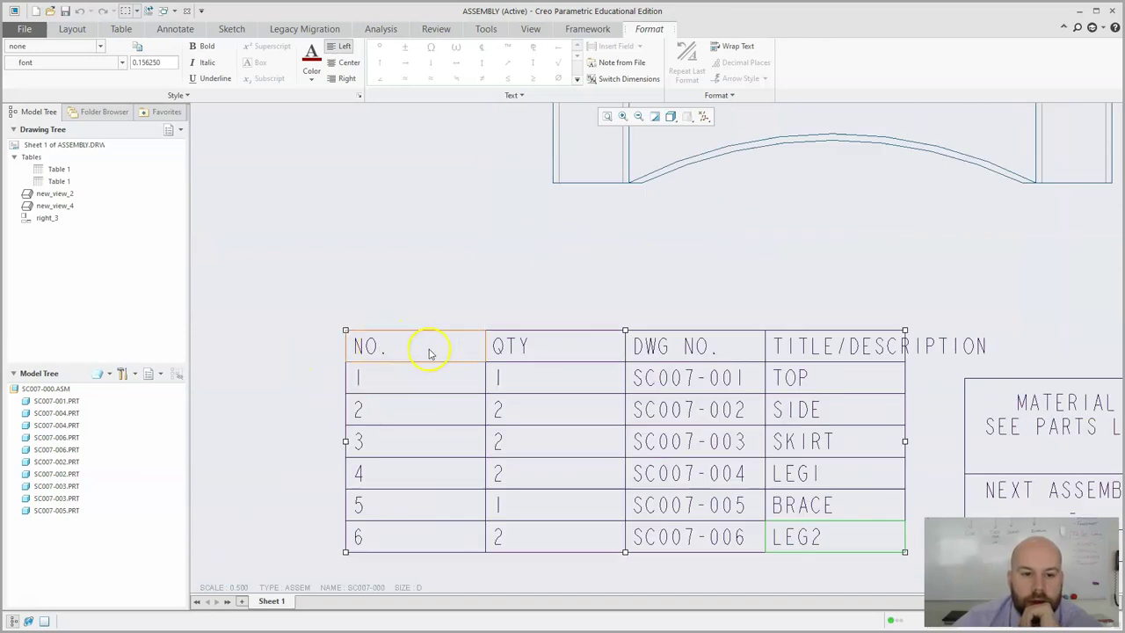
right_click_drag(429, 353, 408, 382)
left_click_drag(1083, 111, 890, 146)
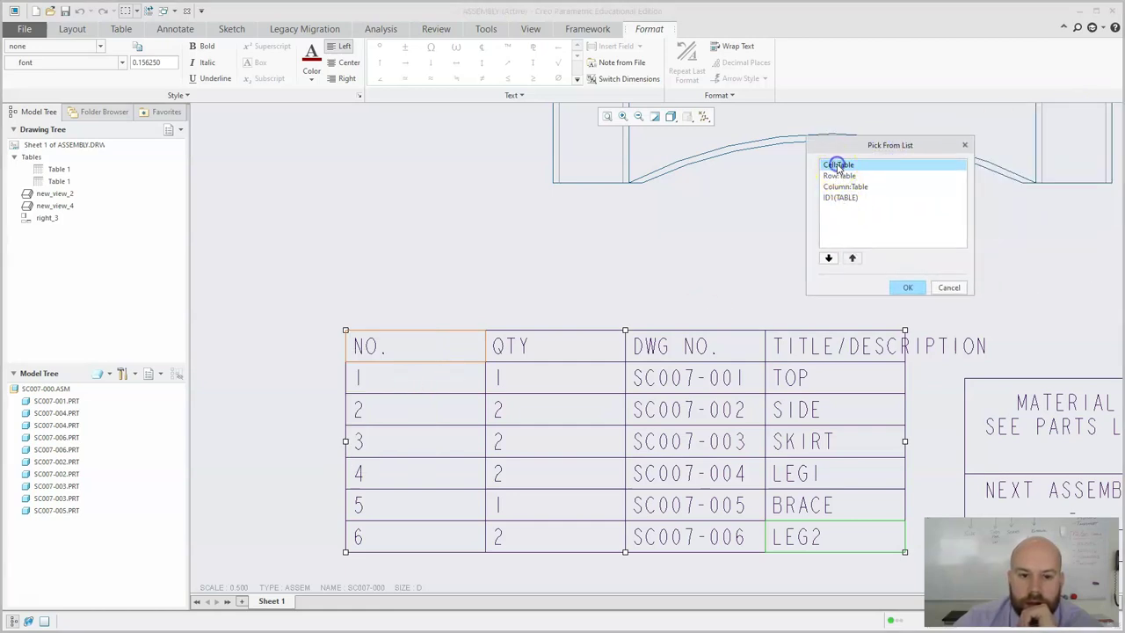
left_click(838, 176)
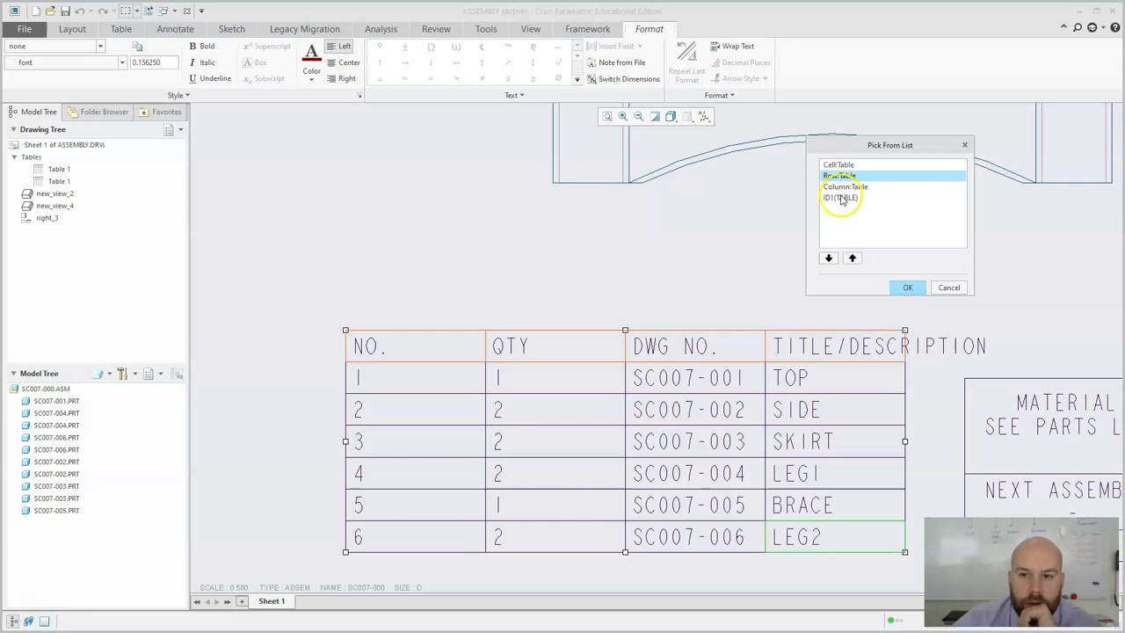
left_click(845, 187)
left_click(843, 198)
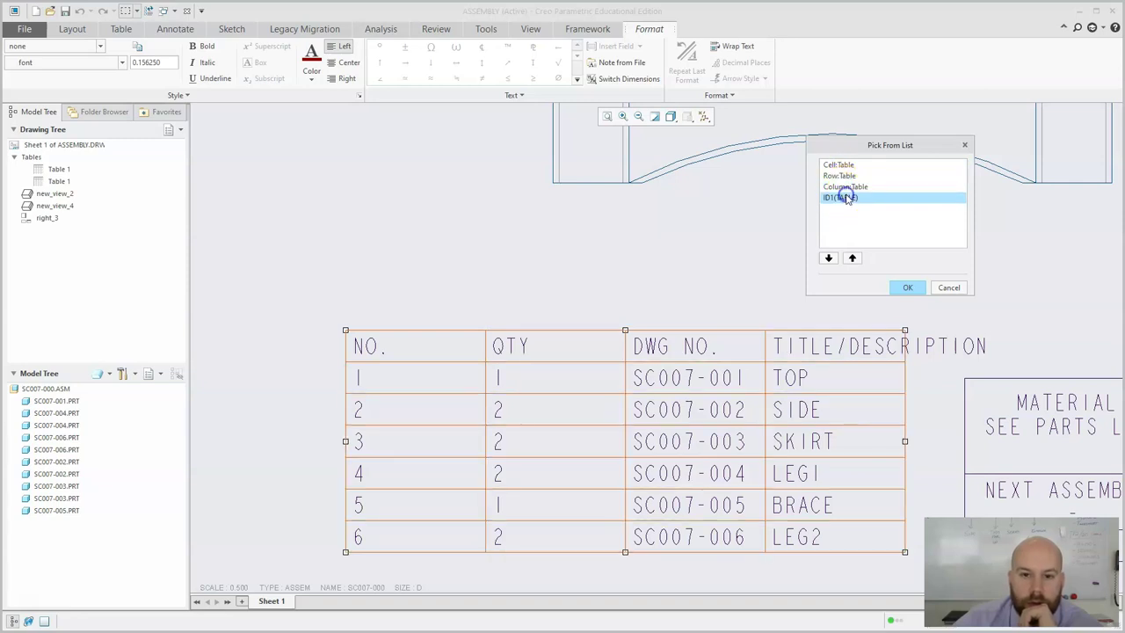
left_click(949, 288)
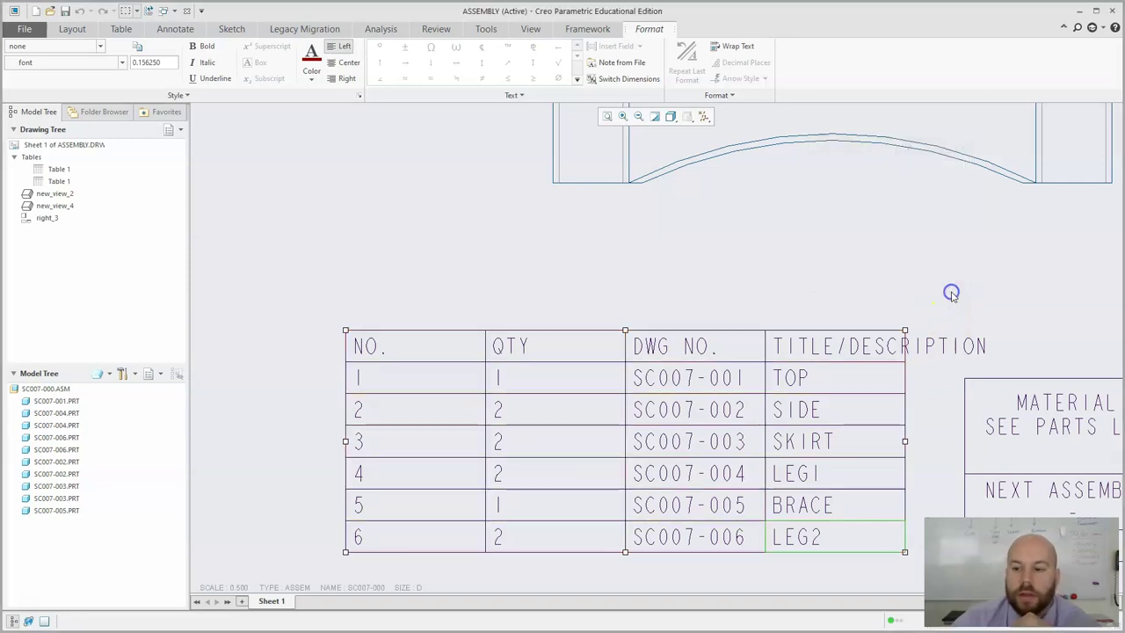
Step: Cycle the selection through the table items under the NO. header cell, then clear it
left_click(410, 355)
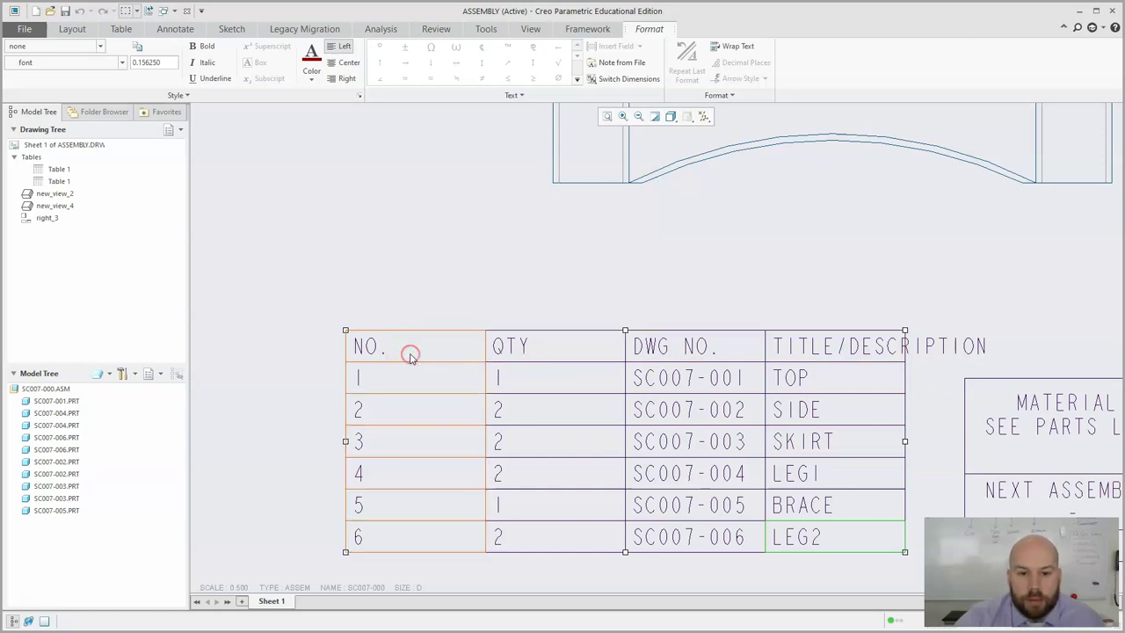
right_click(409, 355)
right_click(409, 355)
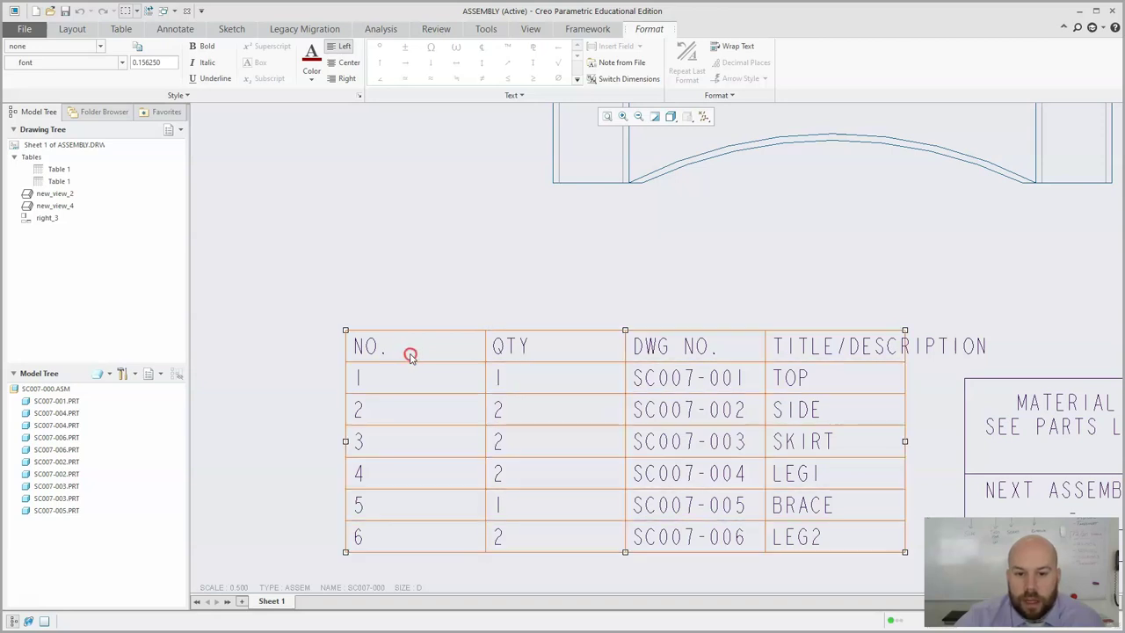
right_click(409, 355)
right_click(410, 354)
right_click(410, 355)
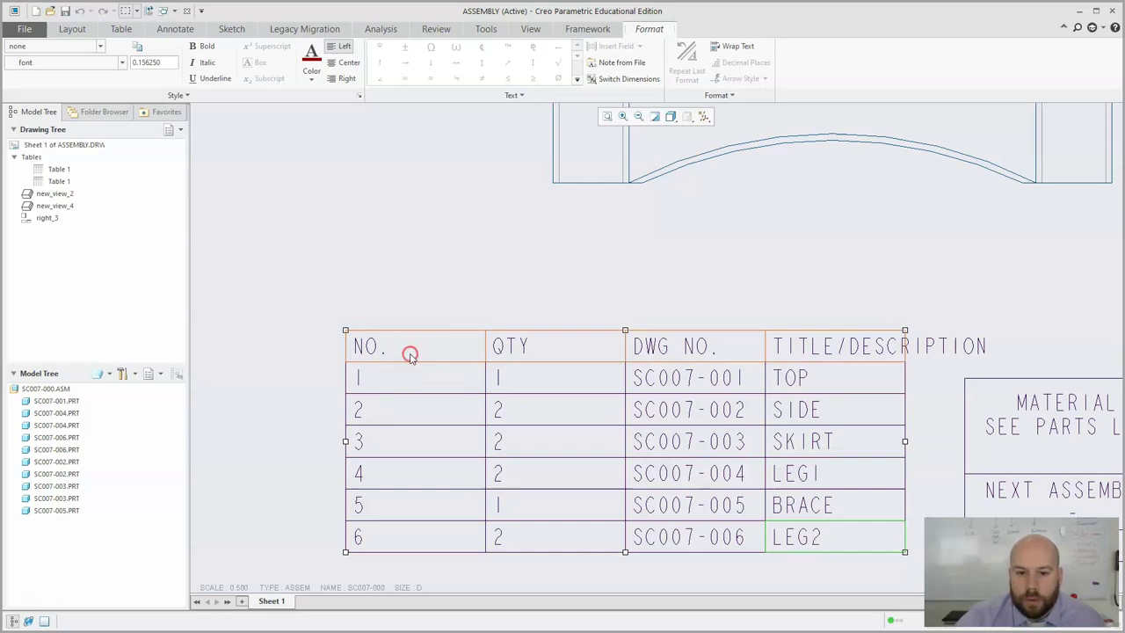
left_click(409, 355)
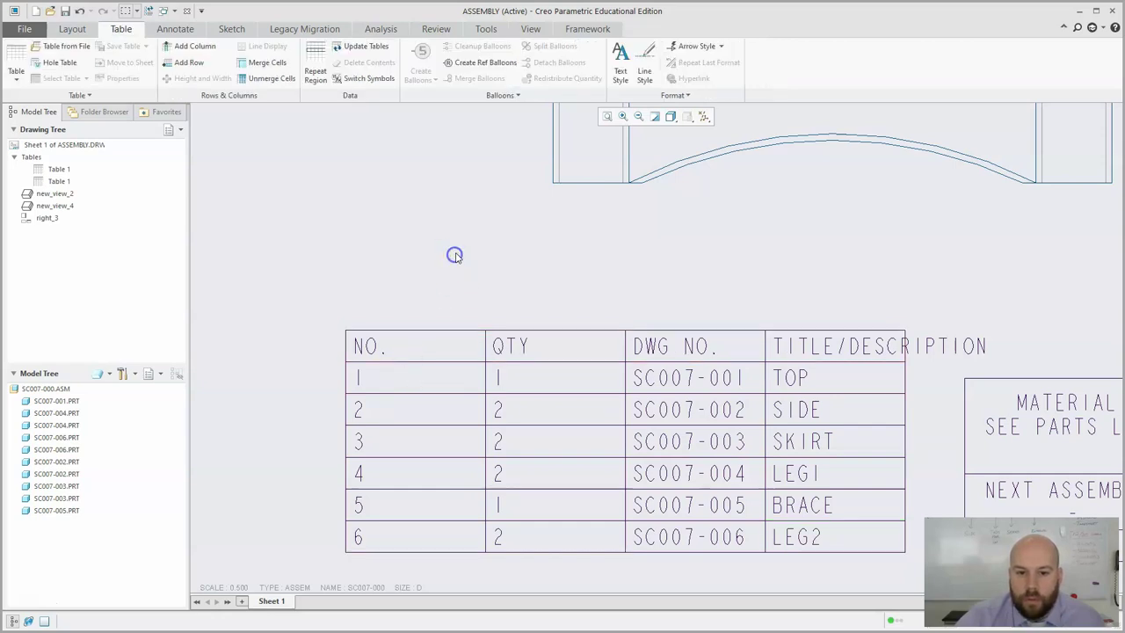
right_click(417, 354)
right_click(416, 354)
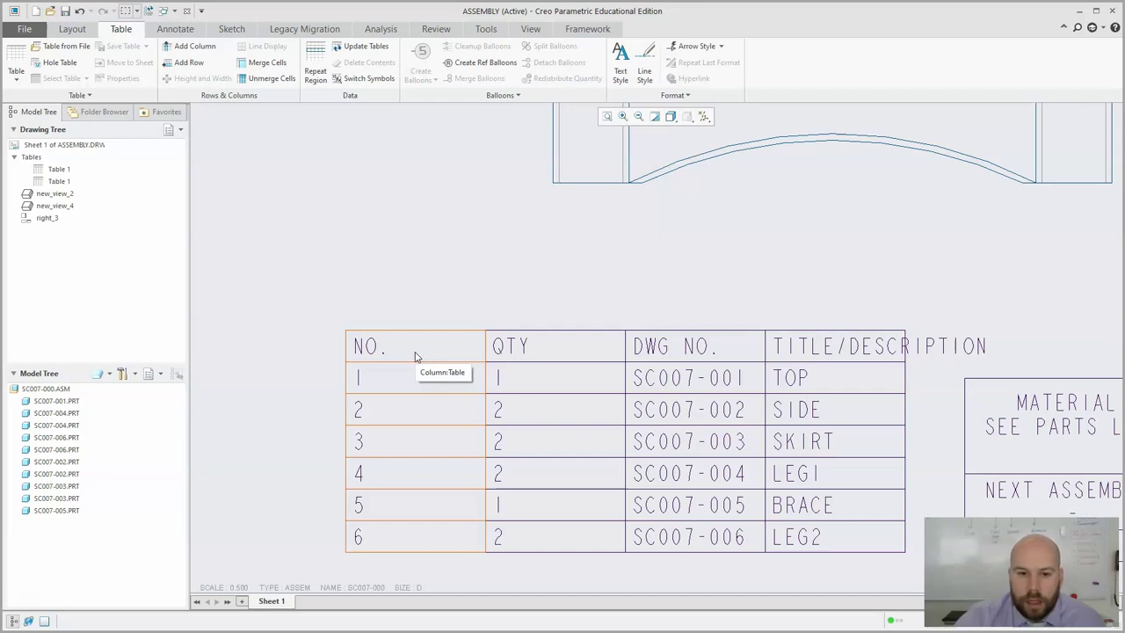
left_click(417, 356)
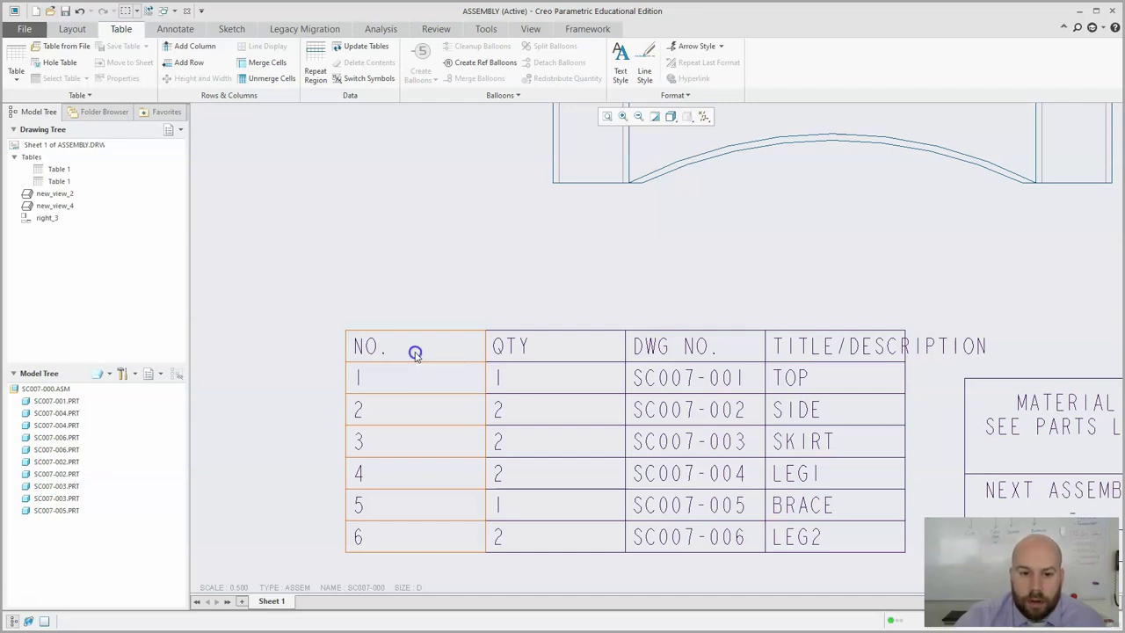
left_click(534, 243)
Step: Select the whole NO. column via Pick From List, choosing Column:Table
right_click(417, 351)
left_click(382, 384)
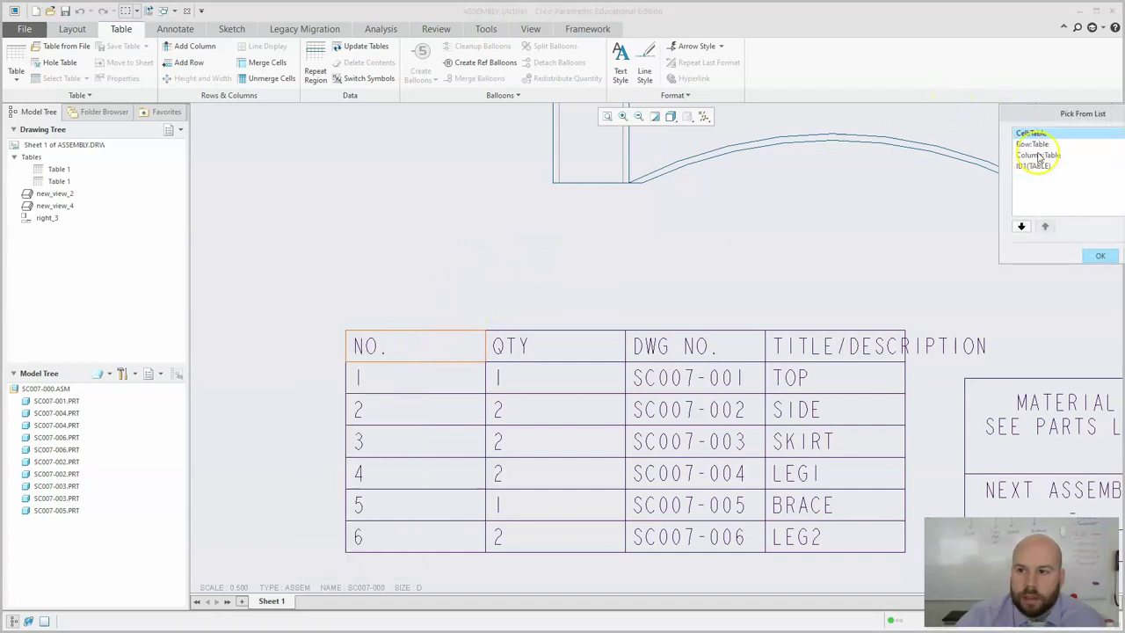
left_click_drag(1075, 112, 817, 112)
left_click(787, 157)
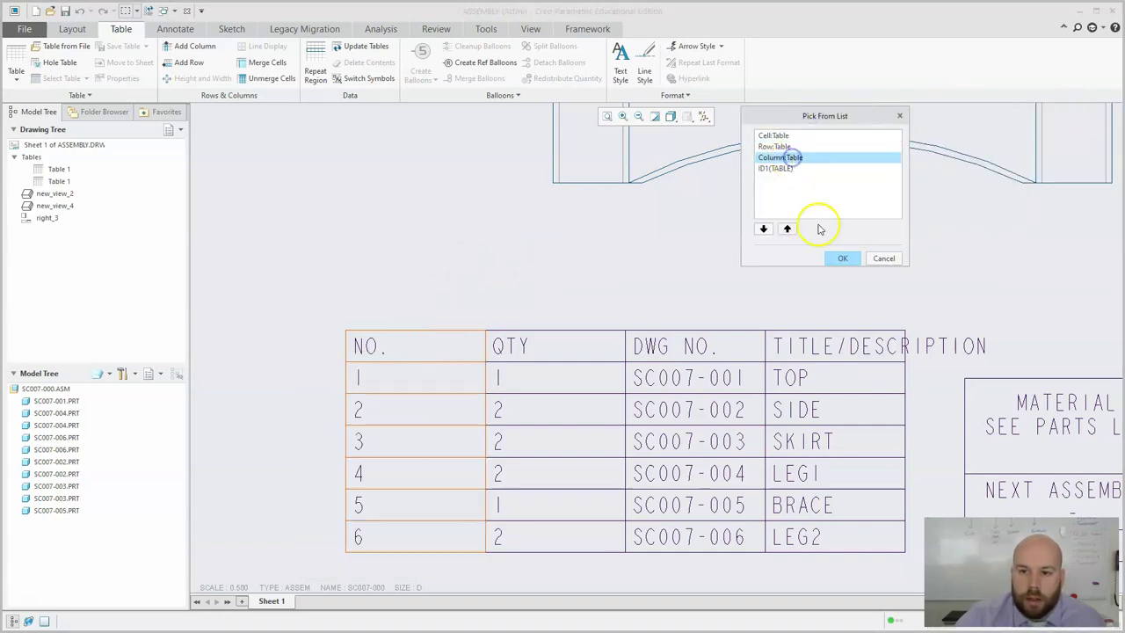
left_click(846, 258)
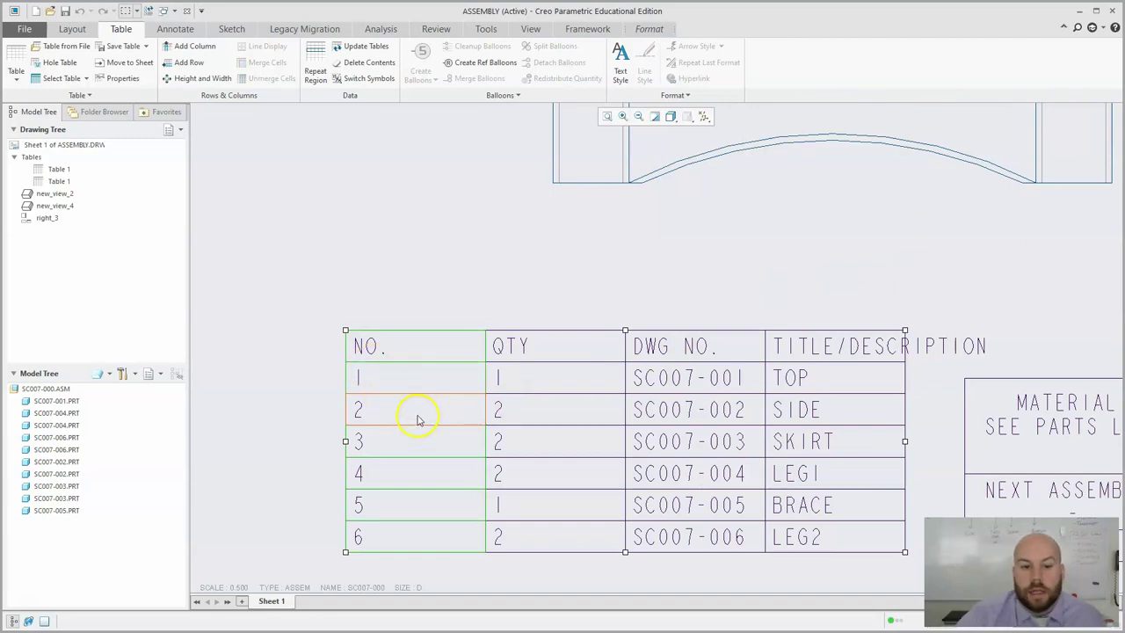
Step: Set the NO. column width to 3 characters in the Height and Width properties
right_click(417, 417)
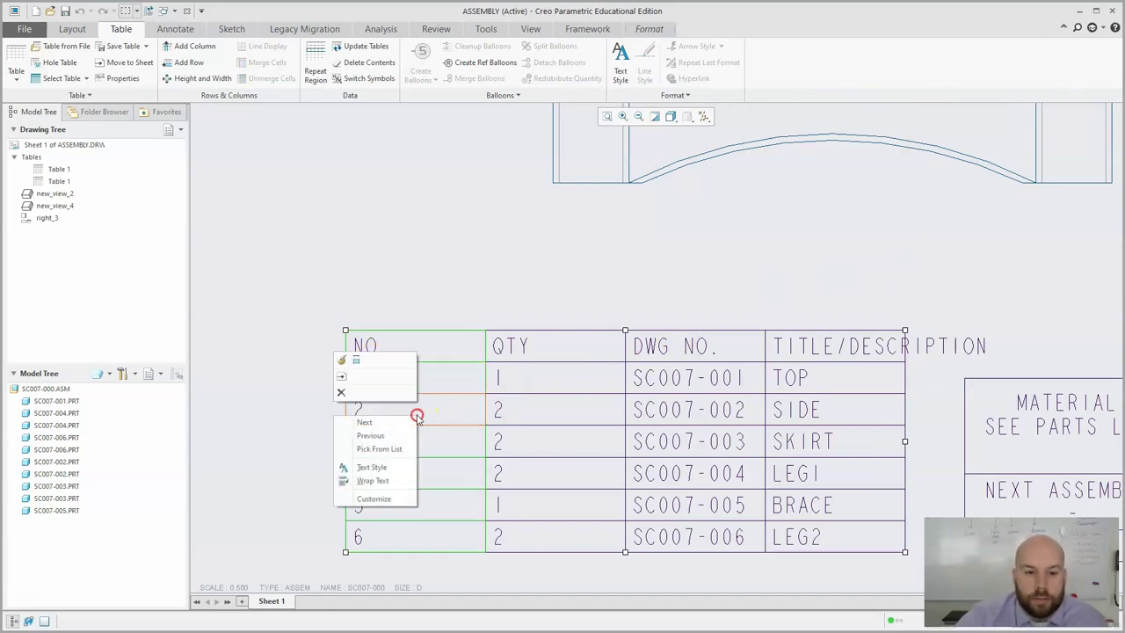
left_click(378, 498)
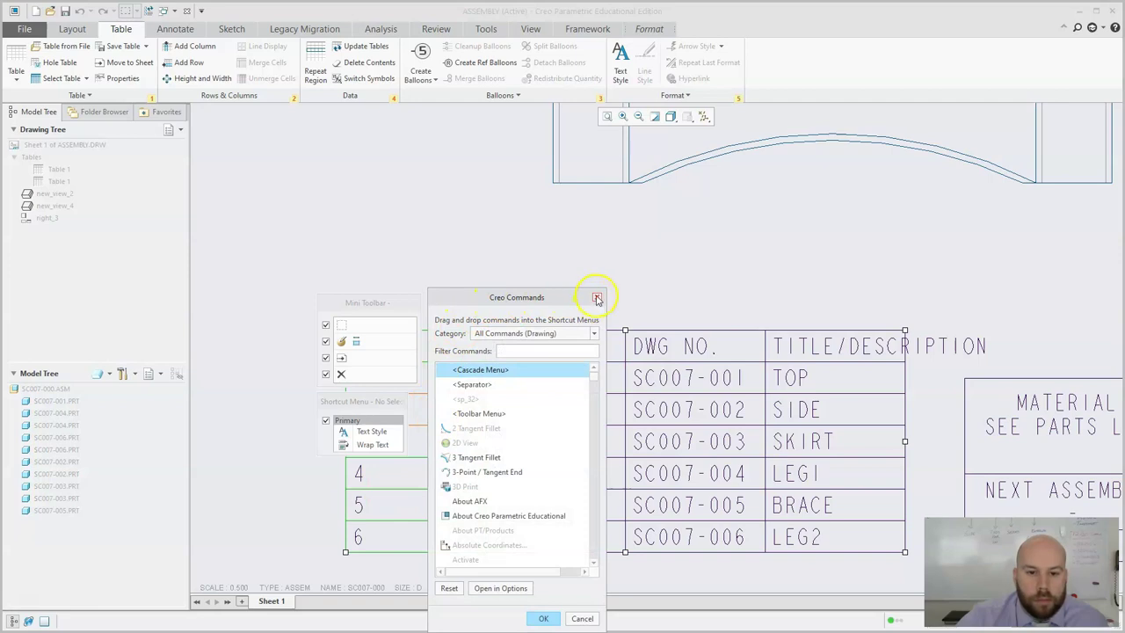
left_click(594, 295)
right_click(402, 372)
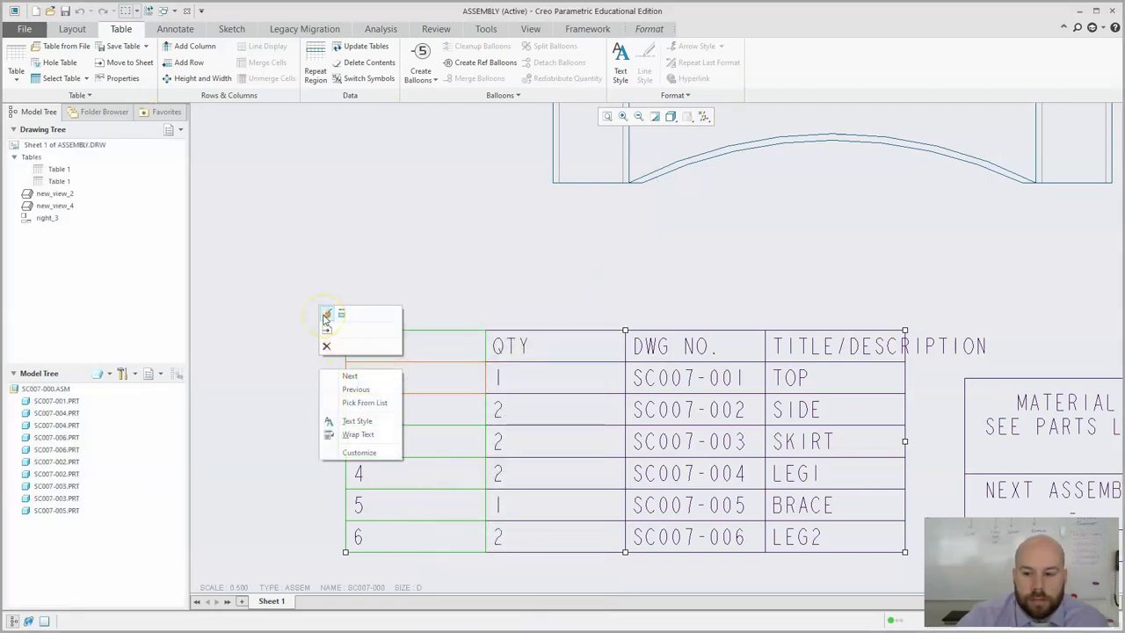
left_click(326, 314)
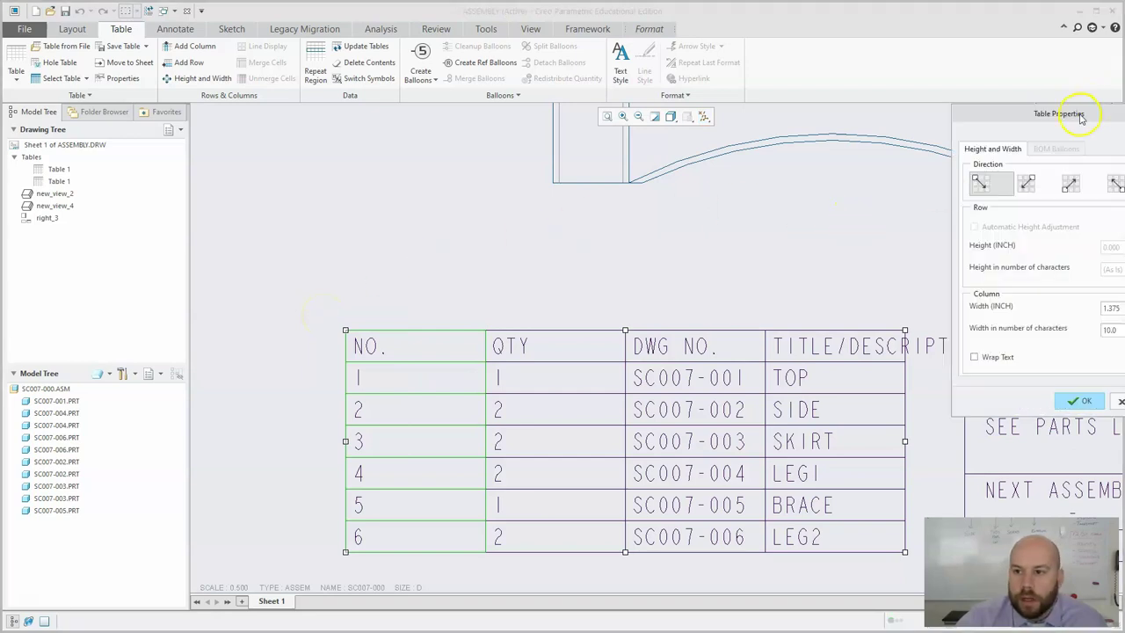
mouse_move(1079, 115)
left_mouse_down()
mouse_move(460, 91)
mouse_move(210, 178)
left_mouse_up()
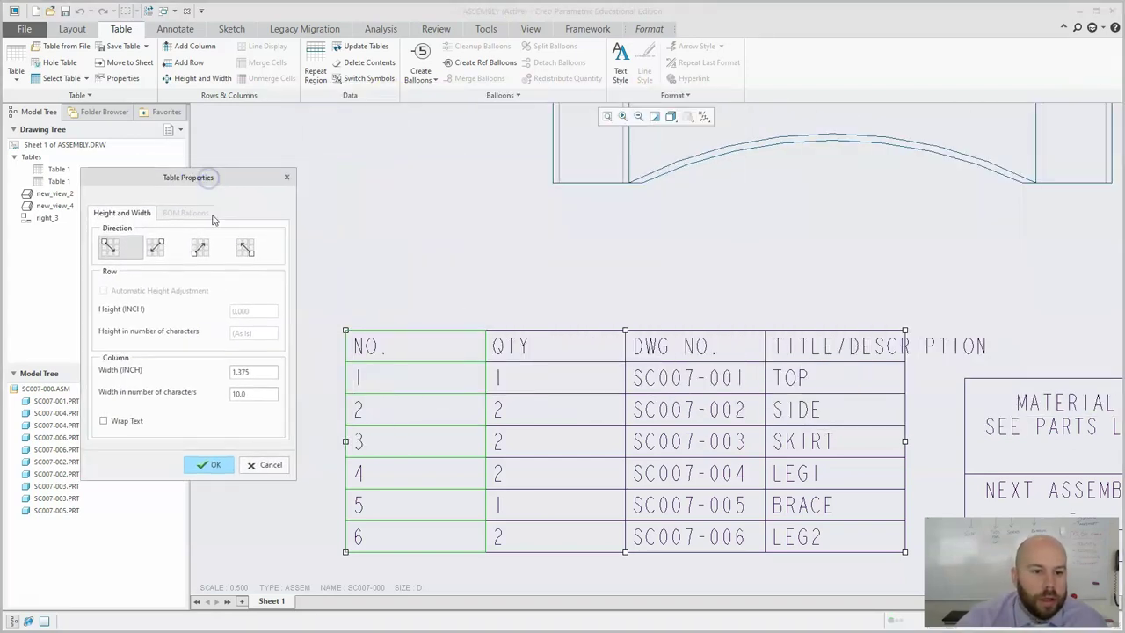
double_click(261, 395)
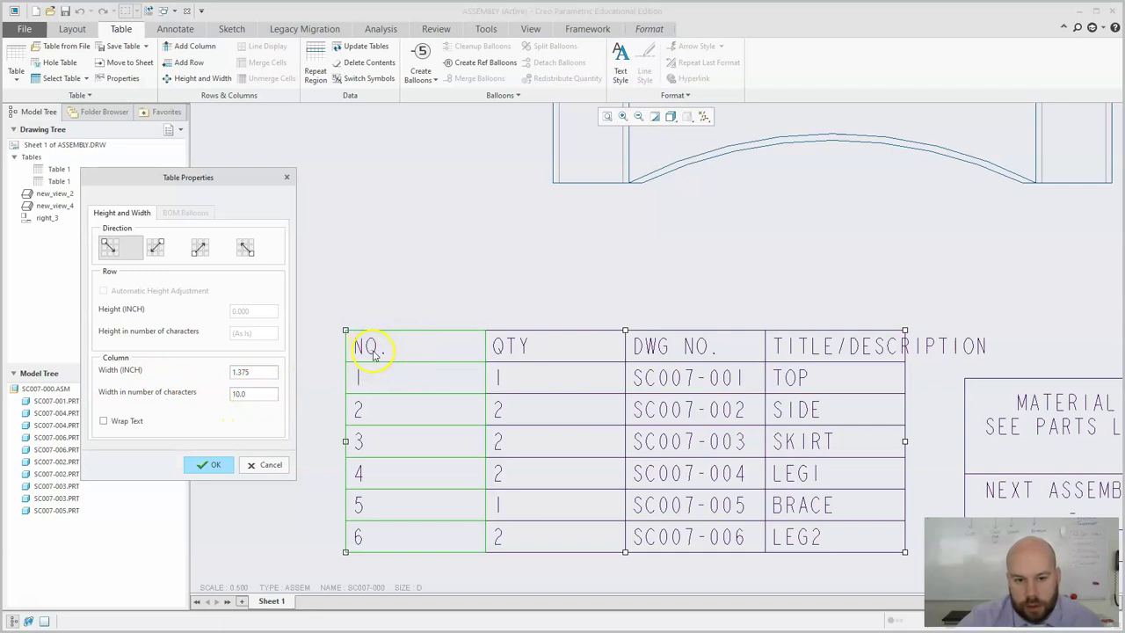
double_click(244, 394)
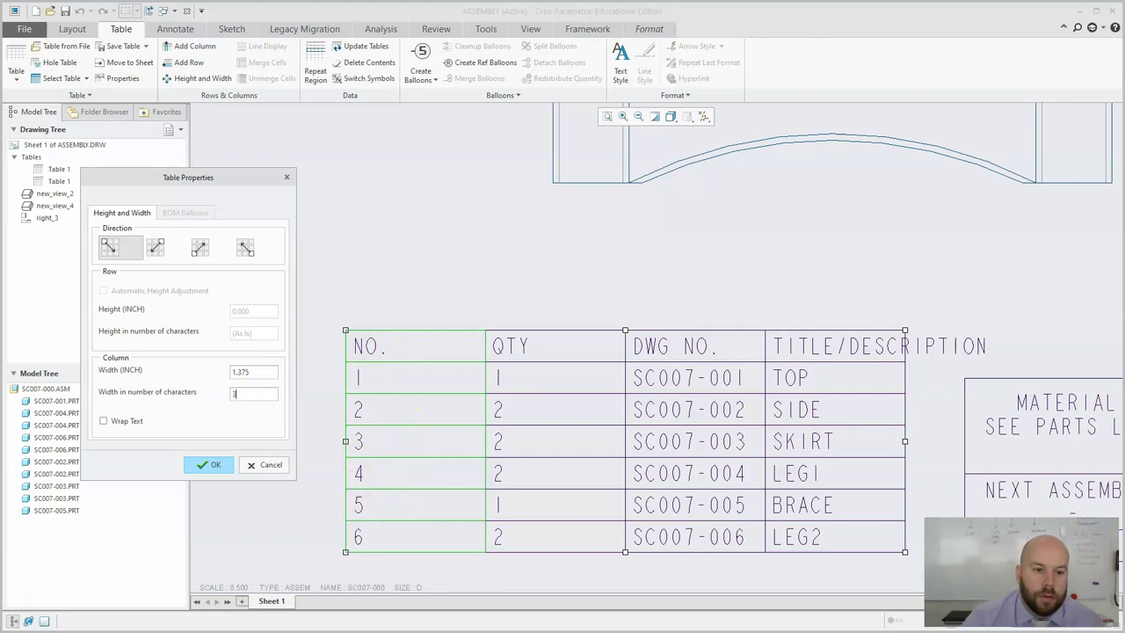
left_click(212, 468)
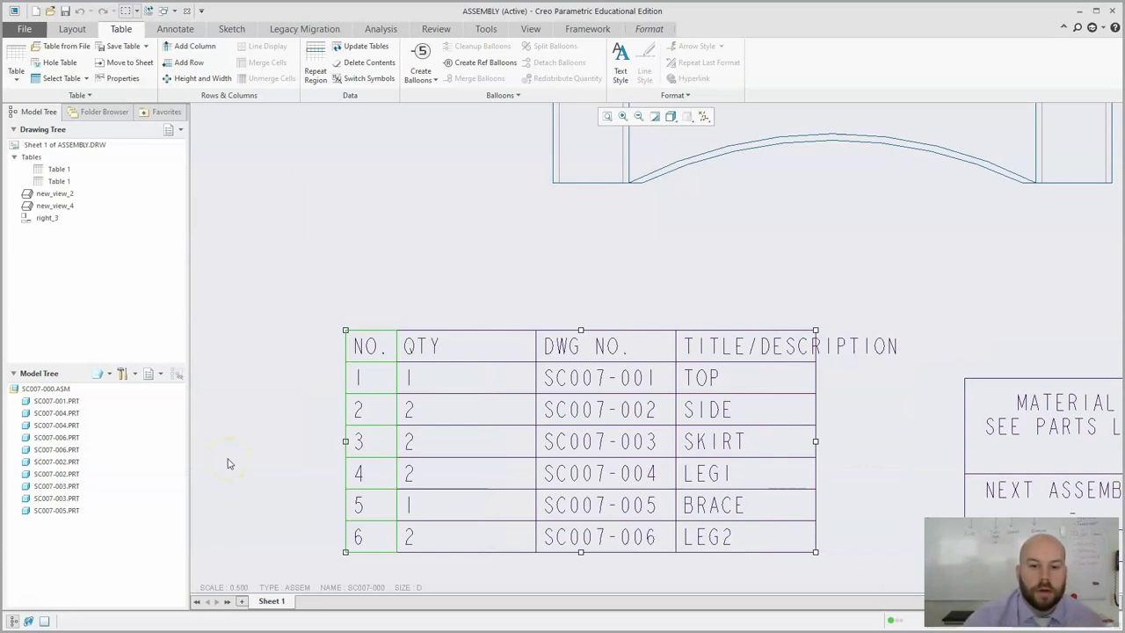
Step: Set the QTY column width to 3 characters in its Height and Width properties
right_click(456, 355)
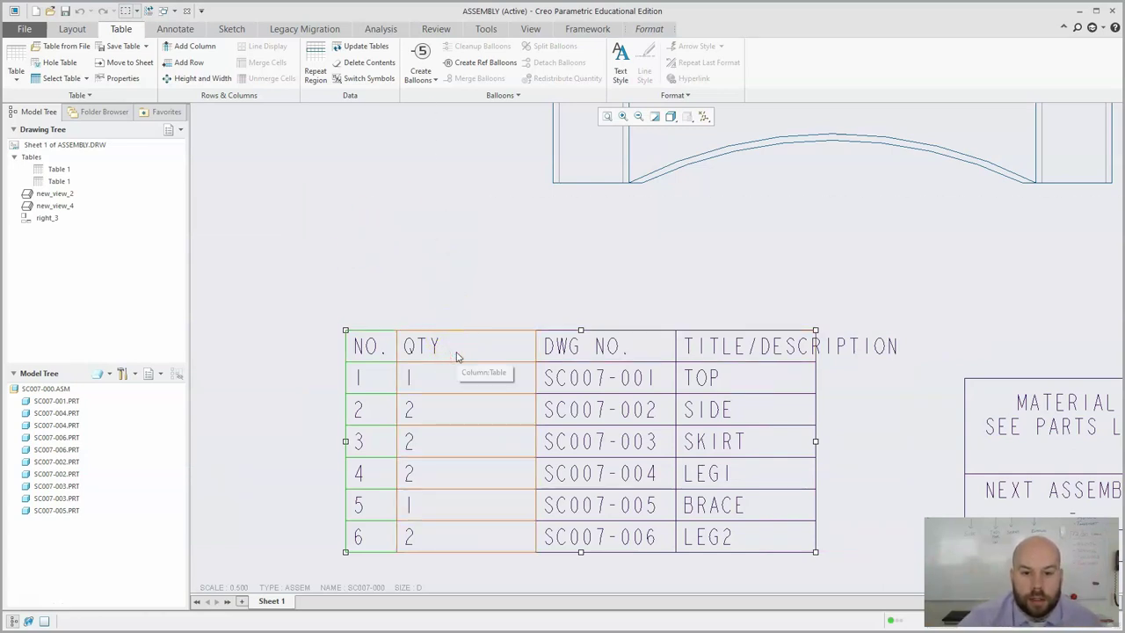
left_click(456, 355)
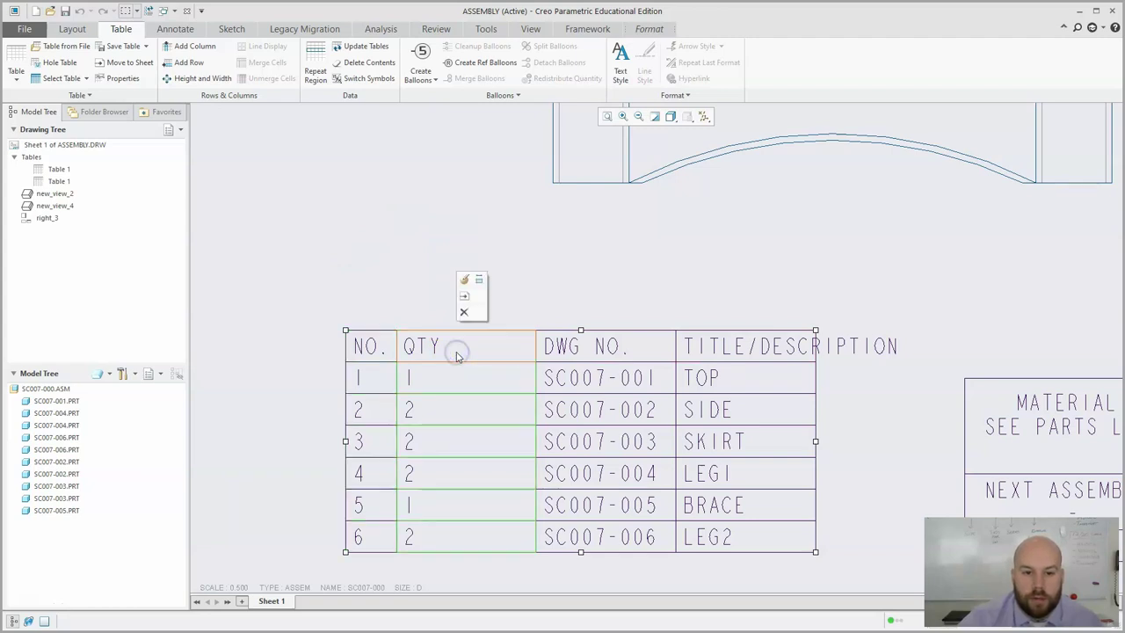
left_click(463, 282)
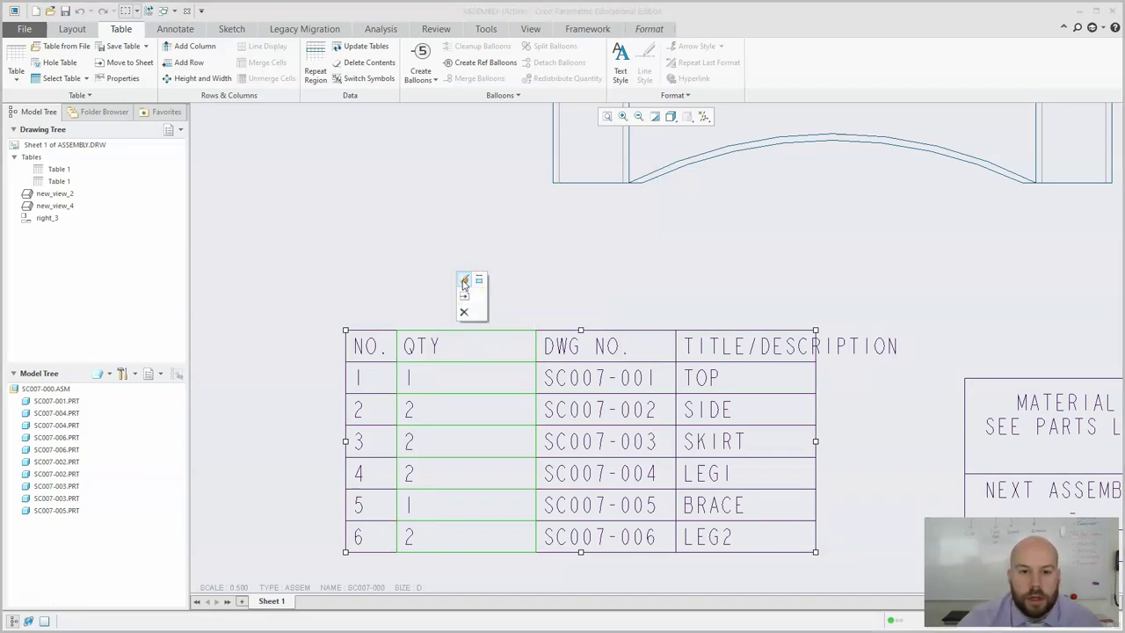
left_click(463, 282)
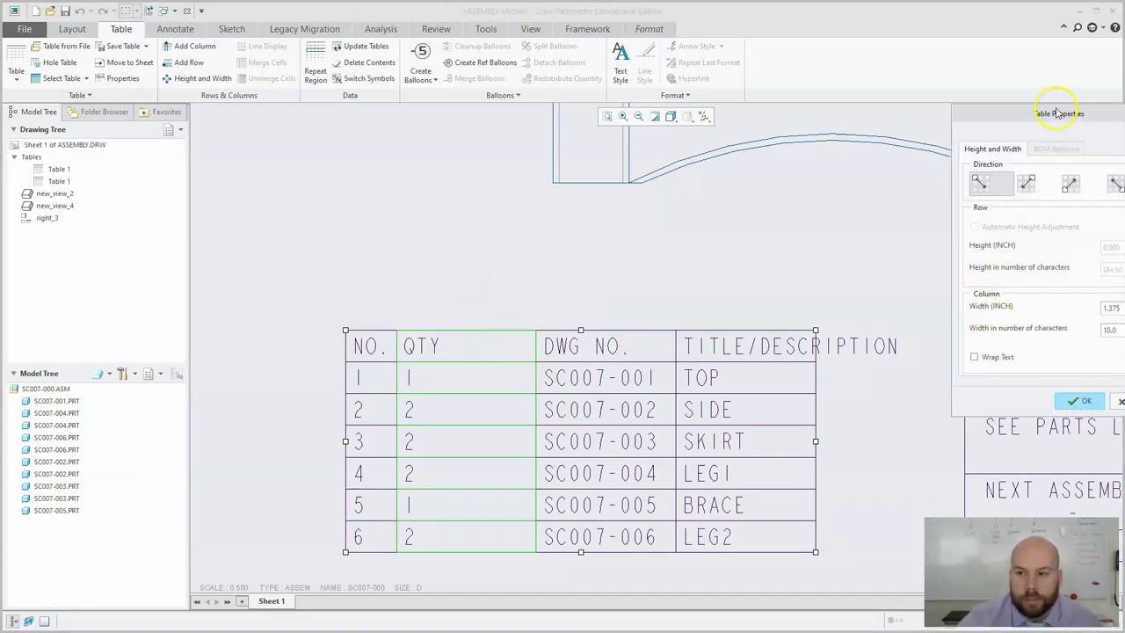
left_click_drag(1057, 113, 888, 114)
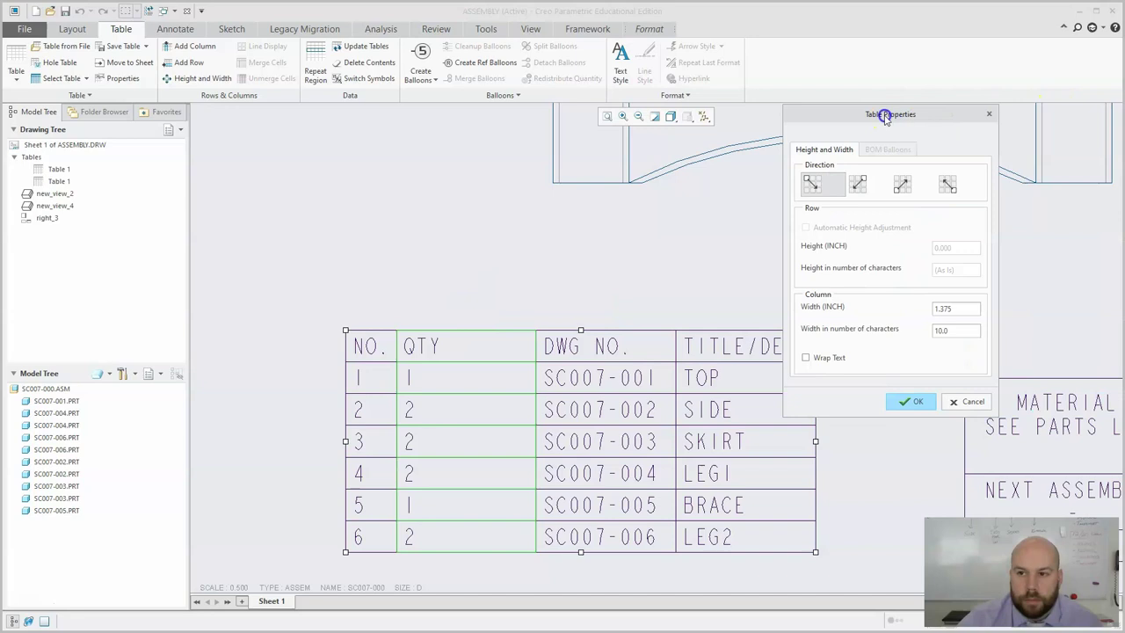
double_click(956, 330)
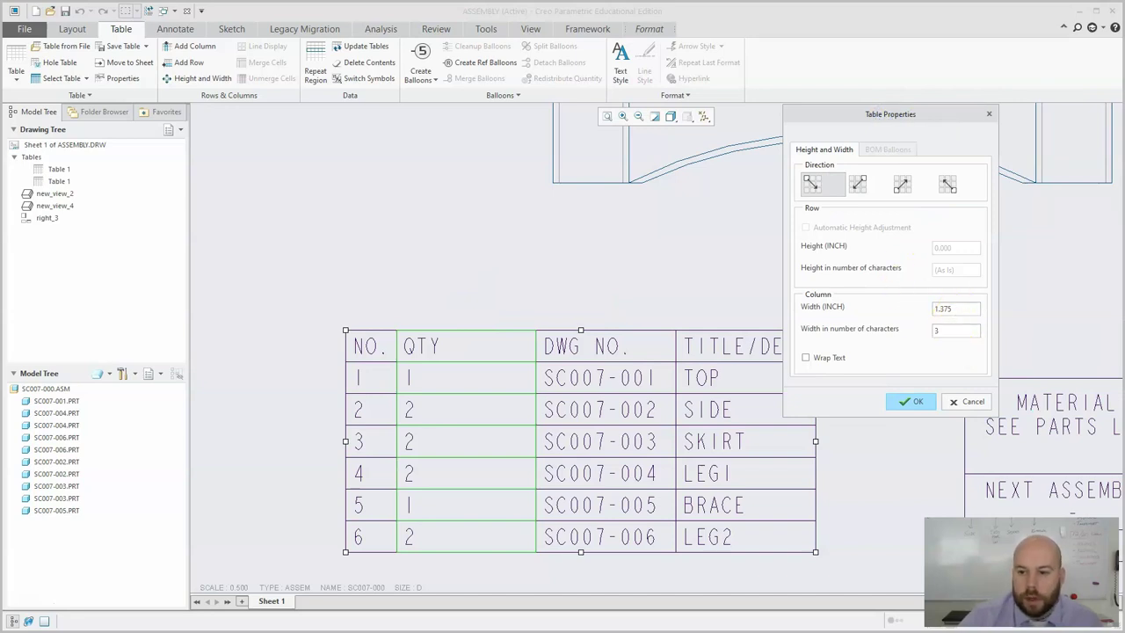
type("3")
left_click(912, 401)
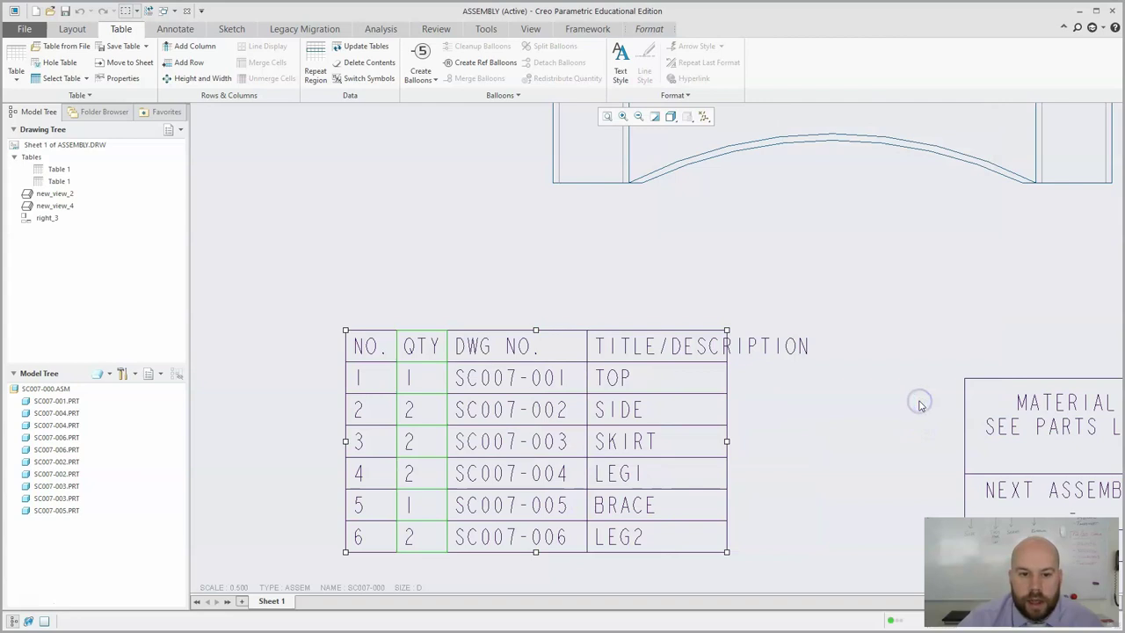
left_click(402, 253)
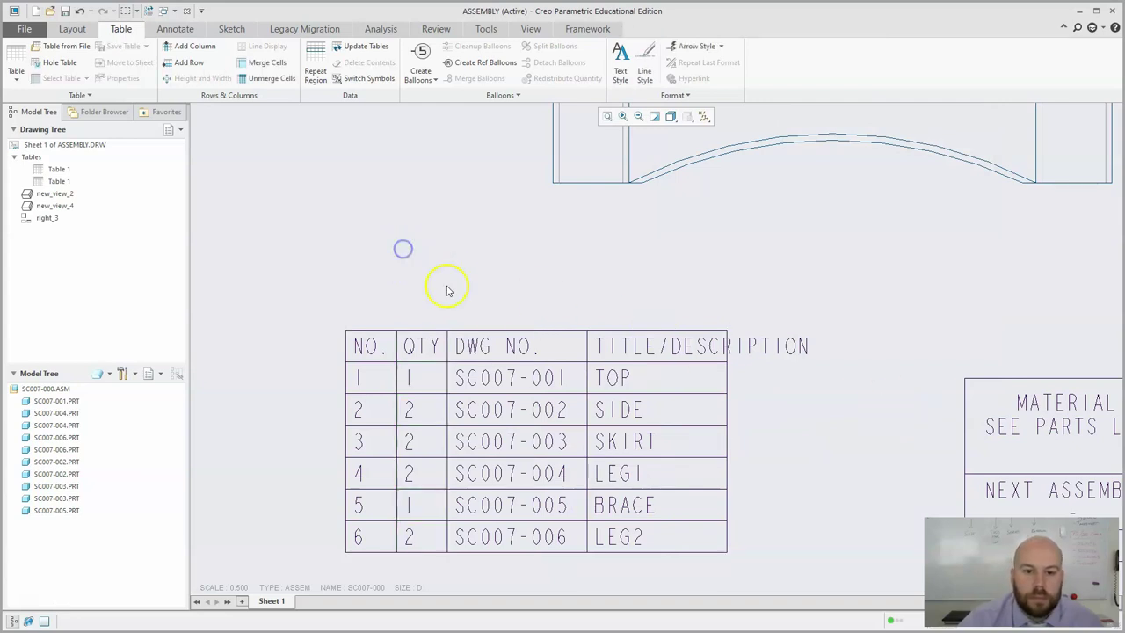
Step: Confirm the DWG NO. column width of 10 characters (1.375 inches)
left_click(529, 360)
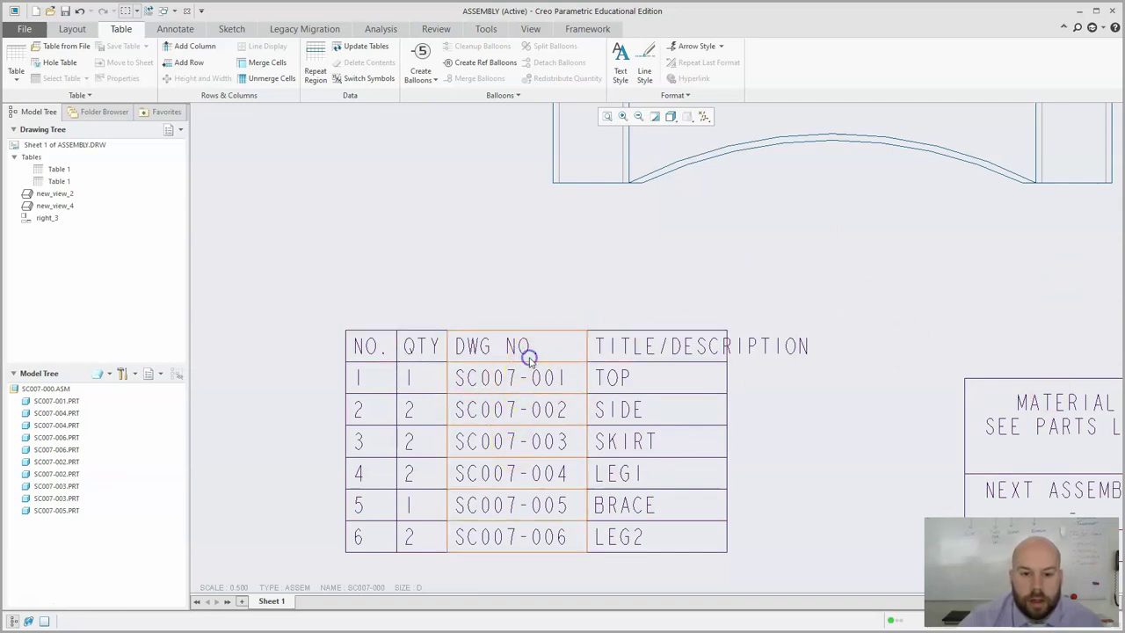
left_click(530, 356)
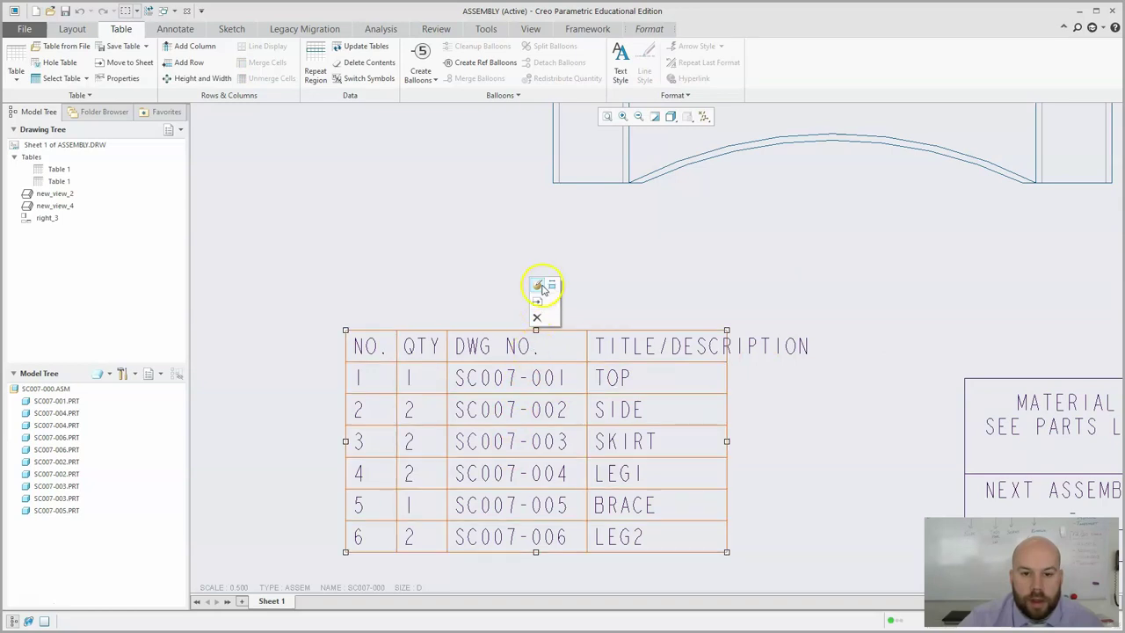
left_click(542, 286)
left_click_drag(1073, 114, 848, 112)
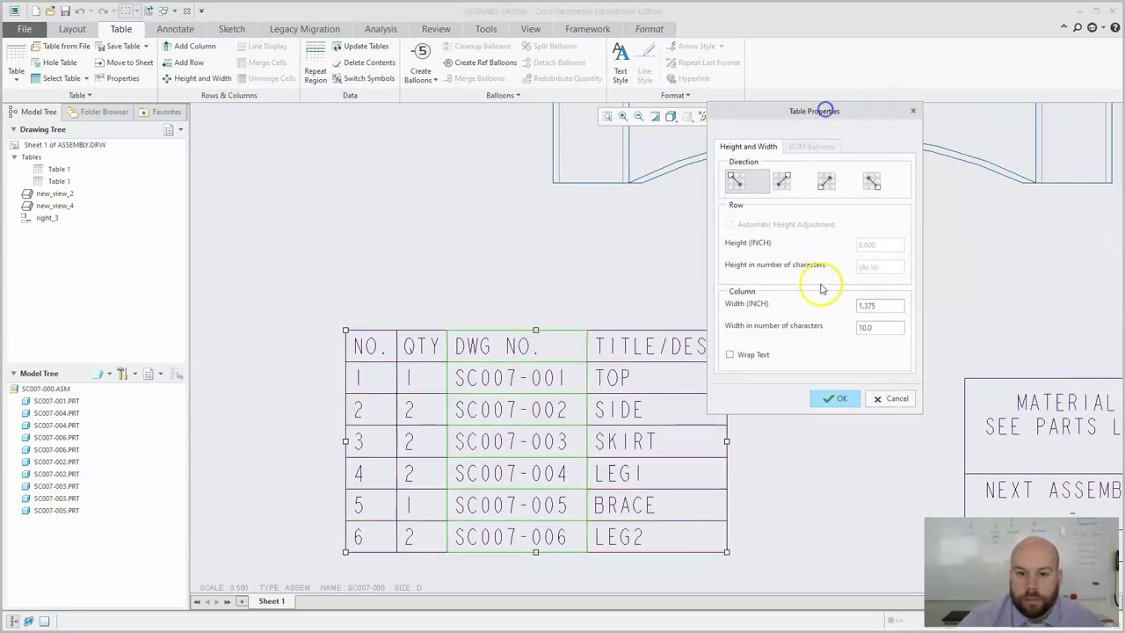
left_click(825, 400)
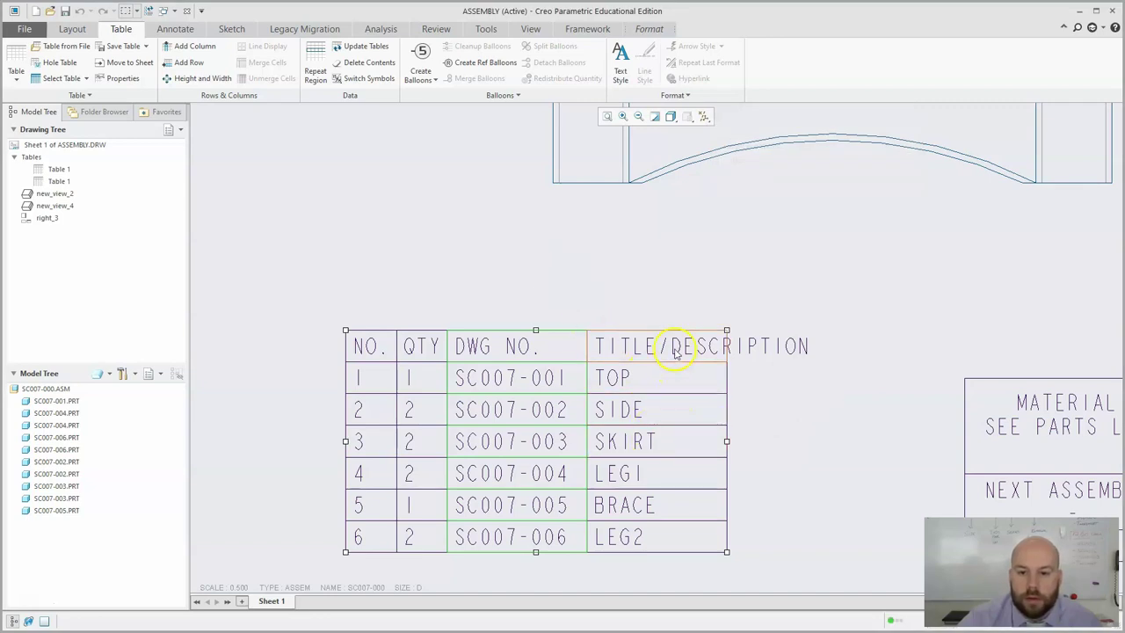
Step: Select the TITLE/DESCRIPTION column and set its width to 25 characters (3.250 inches)
left_click(638, 274)
right_click(657, 350)
left_click(635, 384)
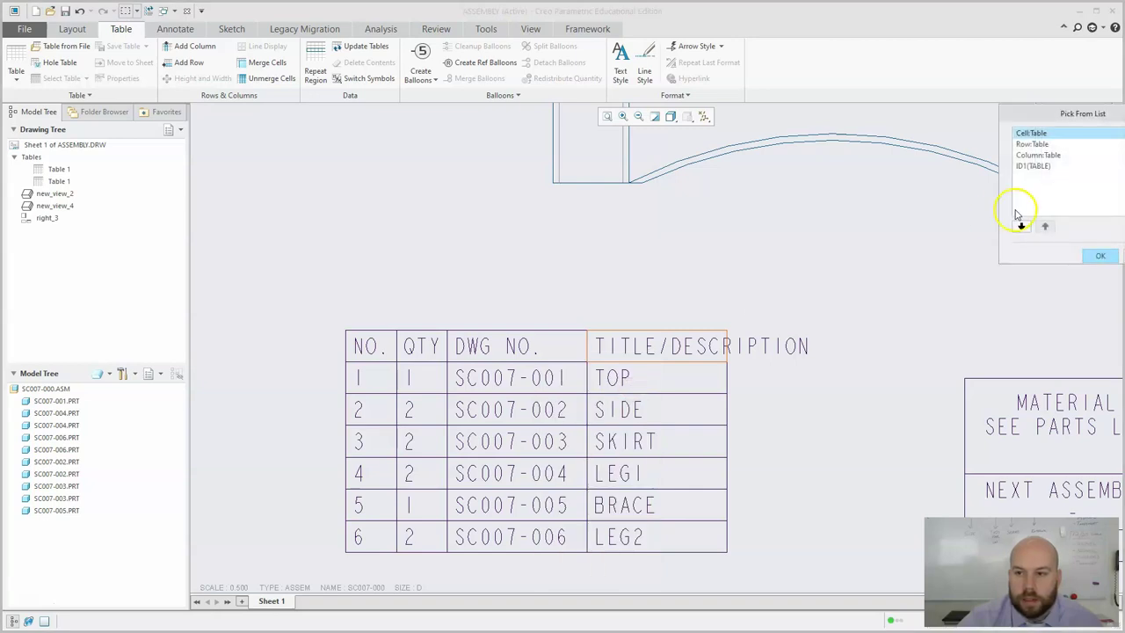
left_click(1031, 155)
left_click_drag(1077, 114, 859, 111)
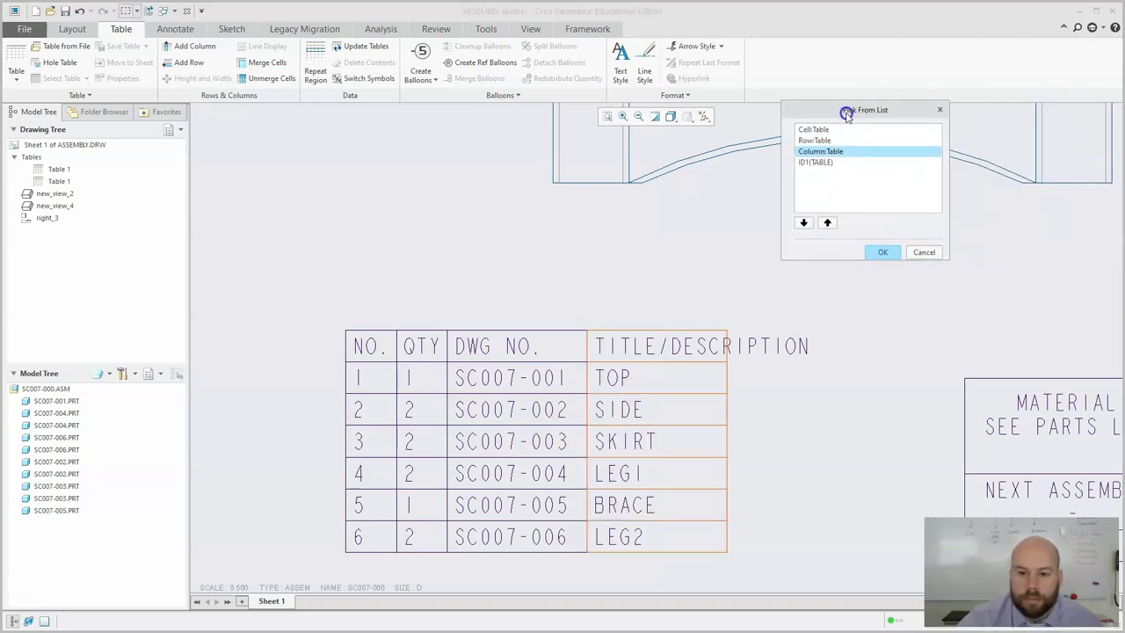
middle_click(839, 270)
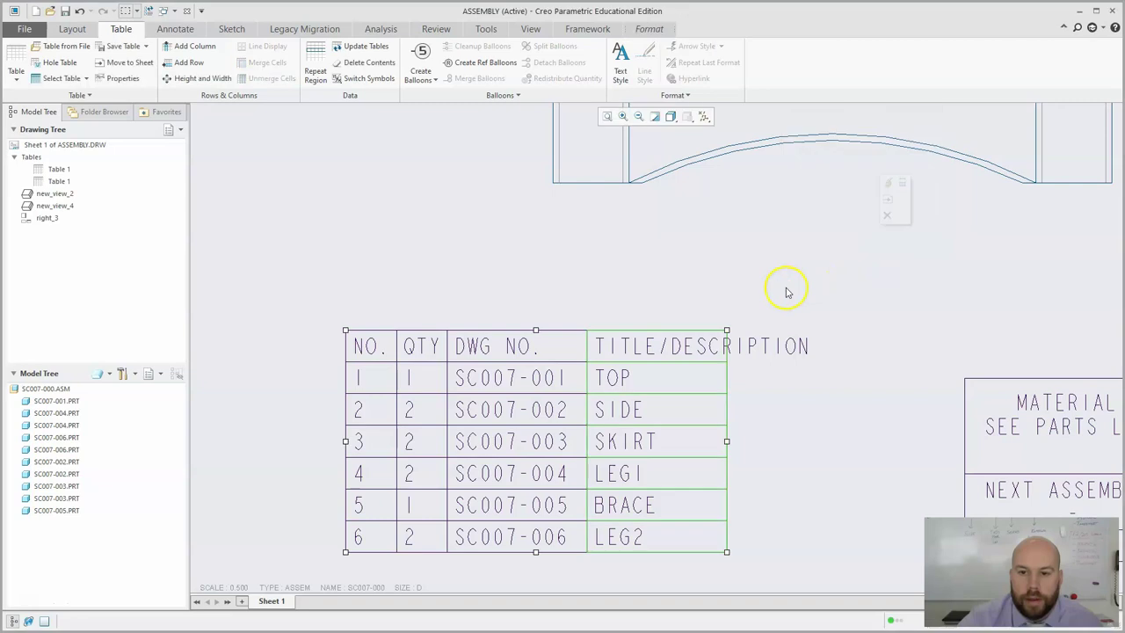
right_click(663, 439)
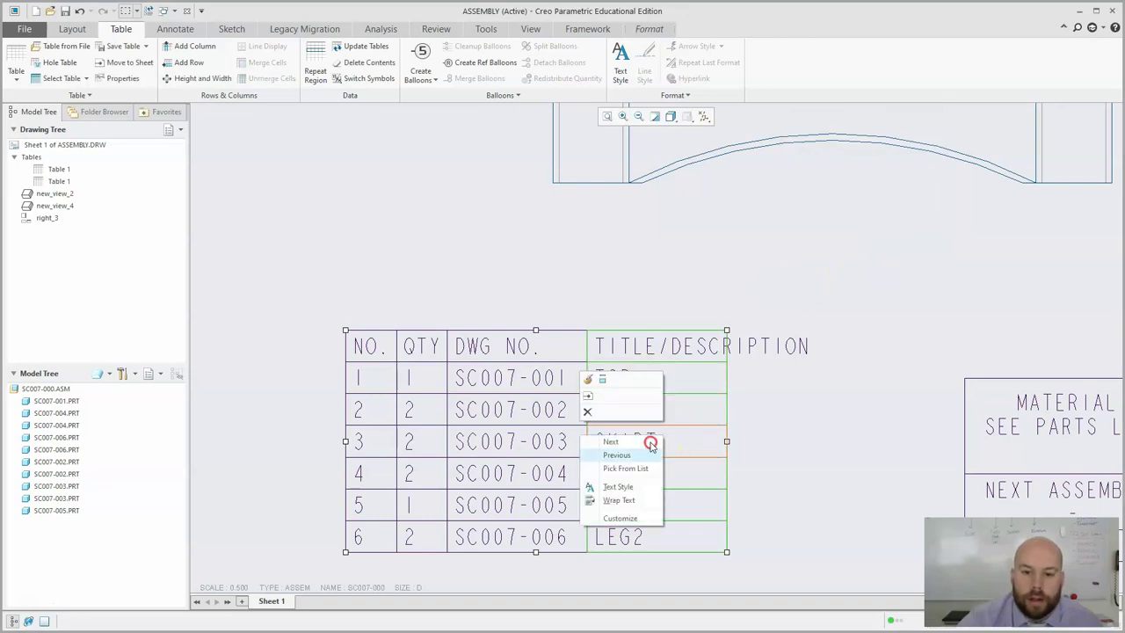
left_click(587, 378)
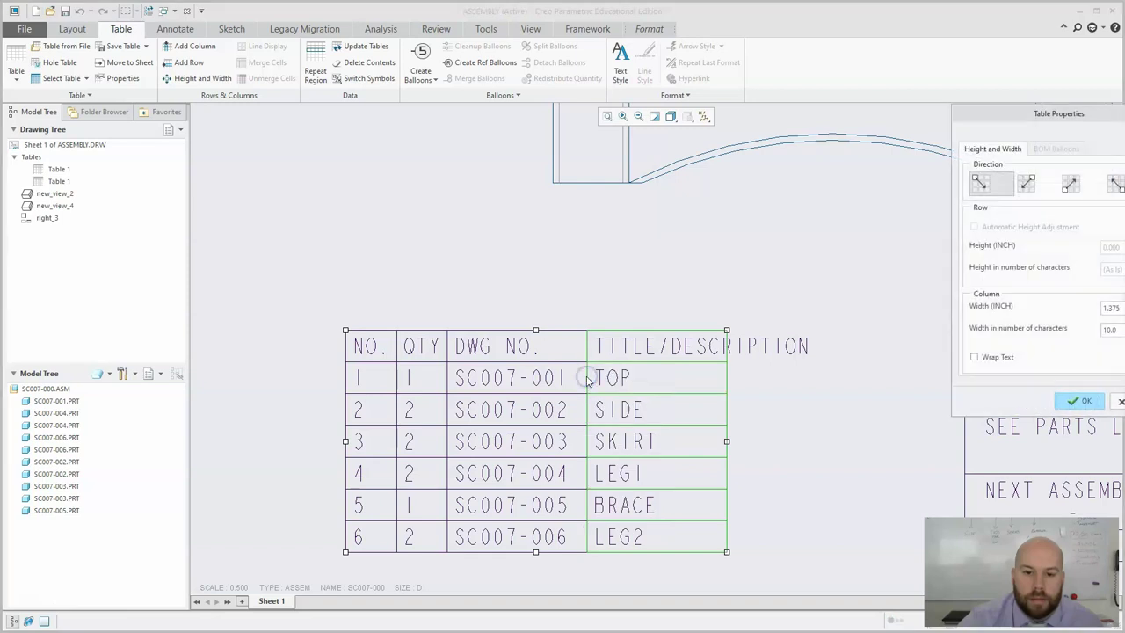
left_click_drag(701, 62, 322, 106)
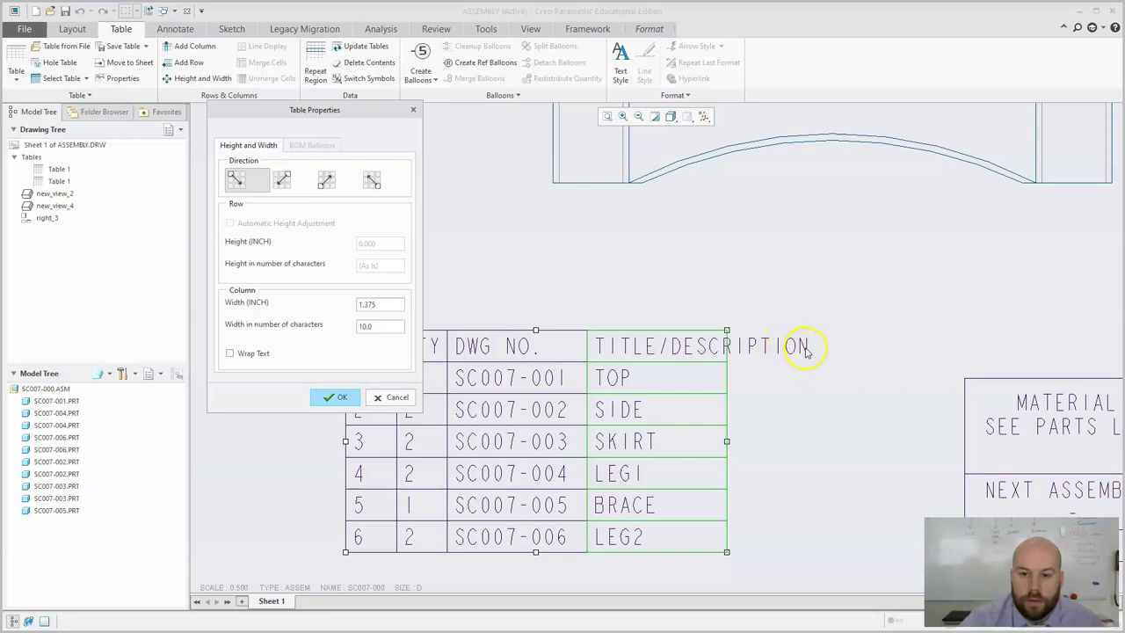
double_click(379, 325)
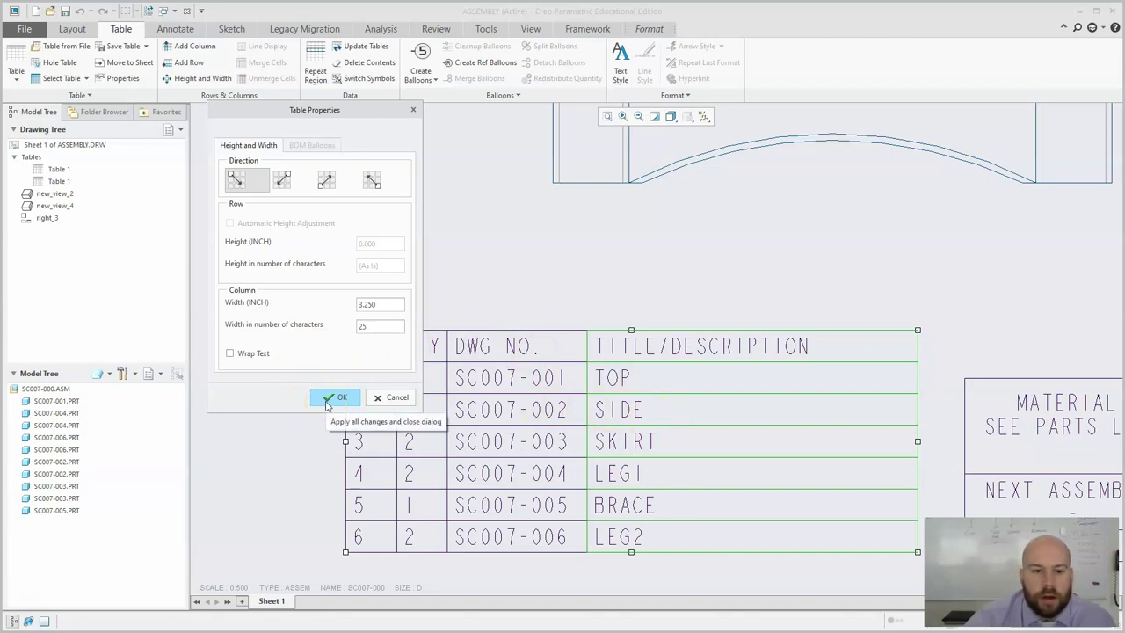
left_click(338, 398)
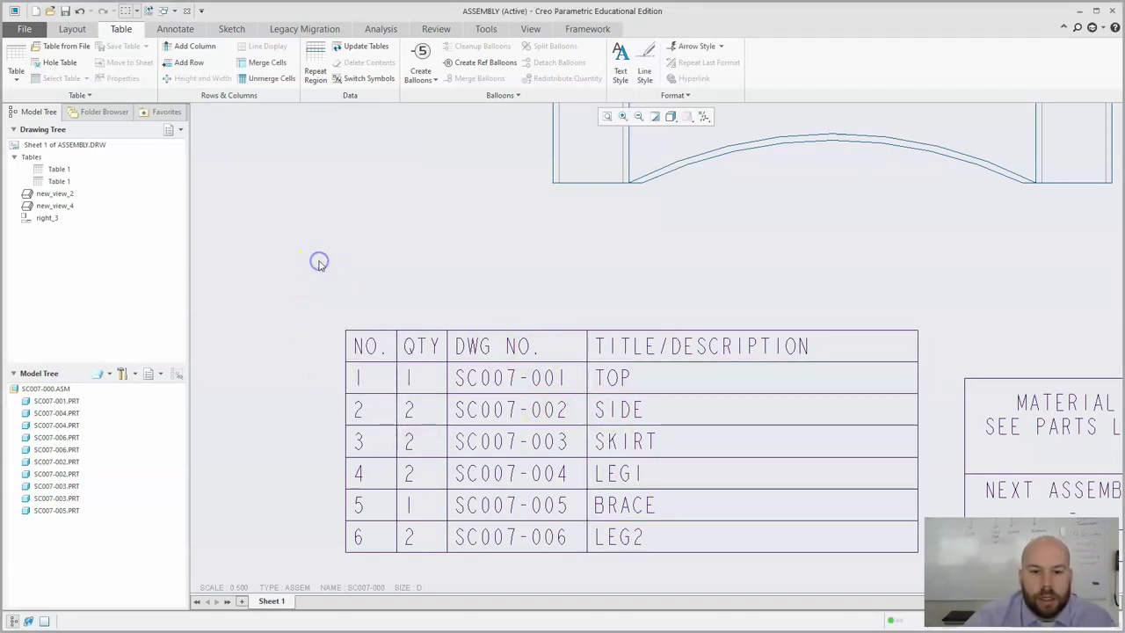
Step: Select the entire parts list table, checking its height and width properties without changes
scroll(489, 307, "down", 2)
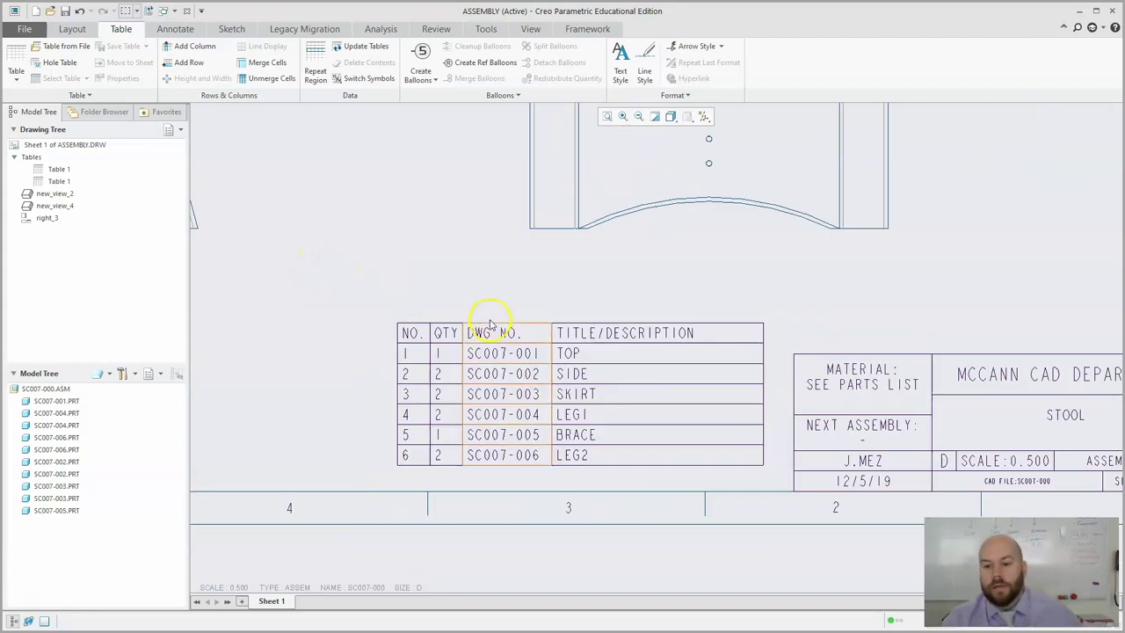
left_click(410, 336)
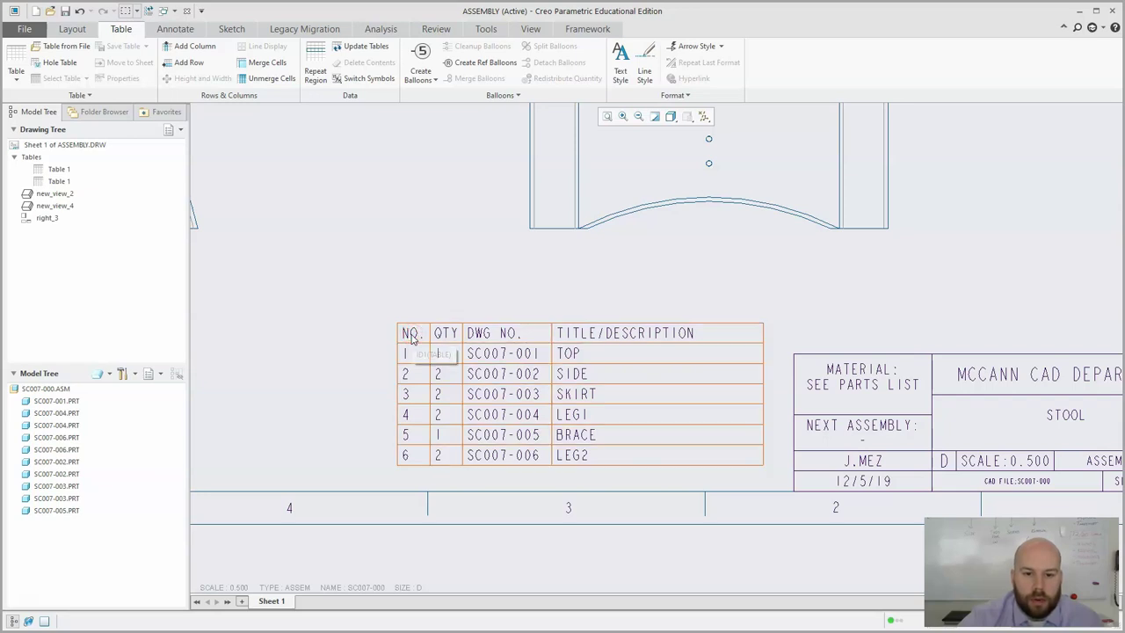
left_click(340, 248)
right_click(409, 339)
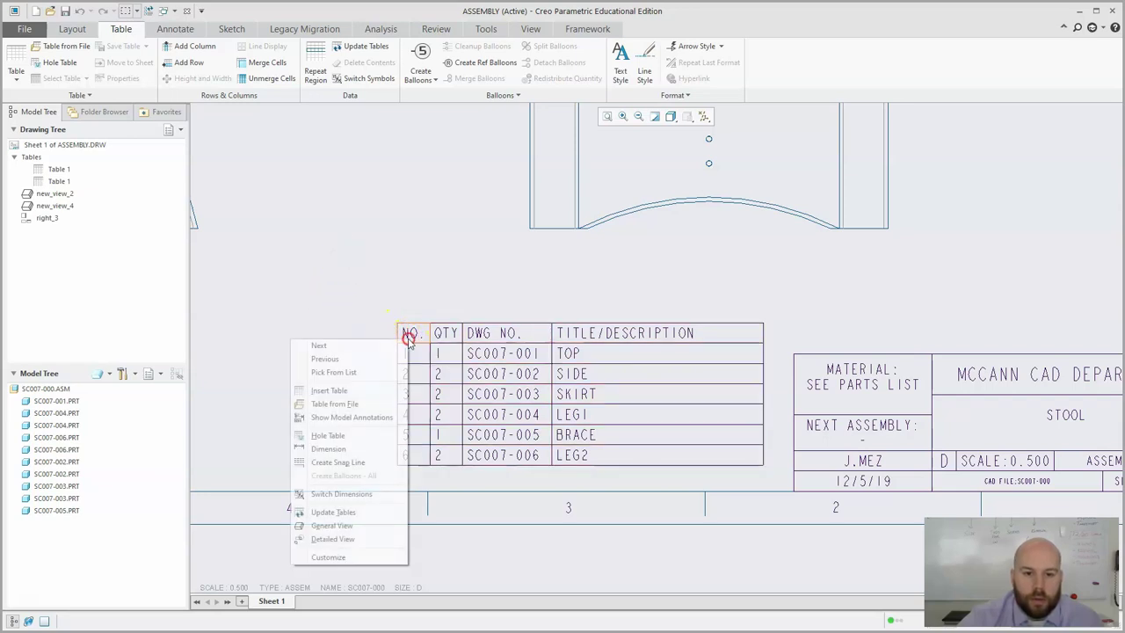
left_click(384, 369)
left_click_drag(1065, 112, 812, 113)
left_click(778, 167)
left_click(865, 260)
left_click(364, 262)
left_click(409, 343)
left_click(410, 341)
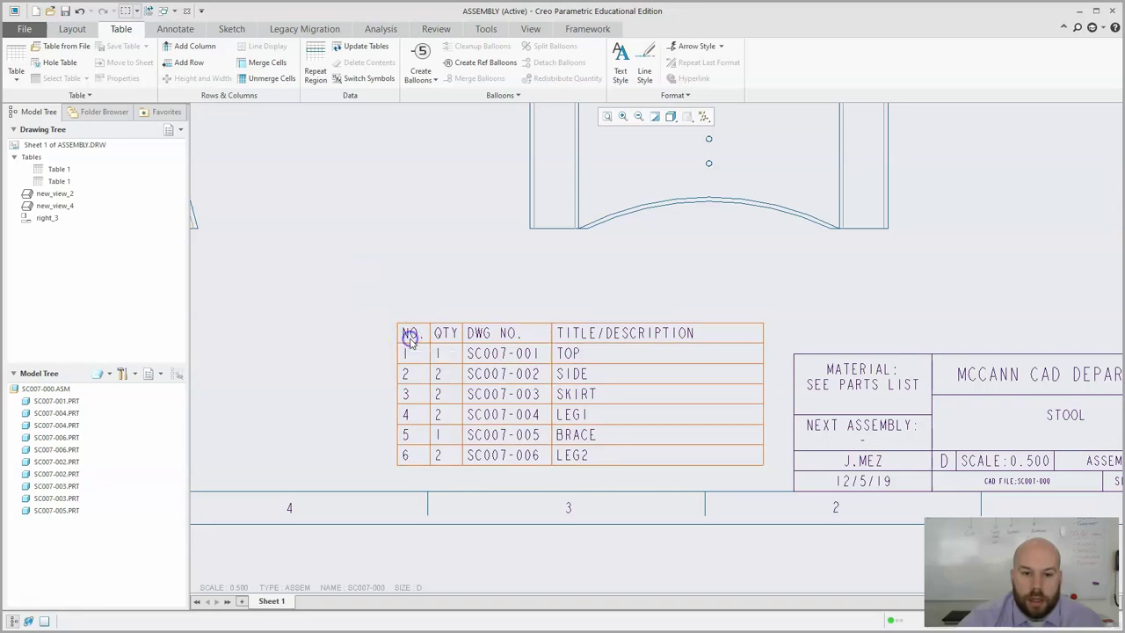
left_click(409, 342)
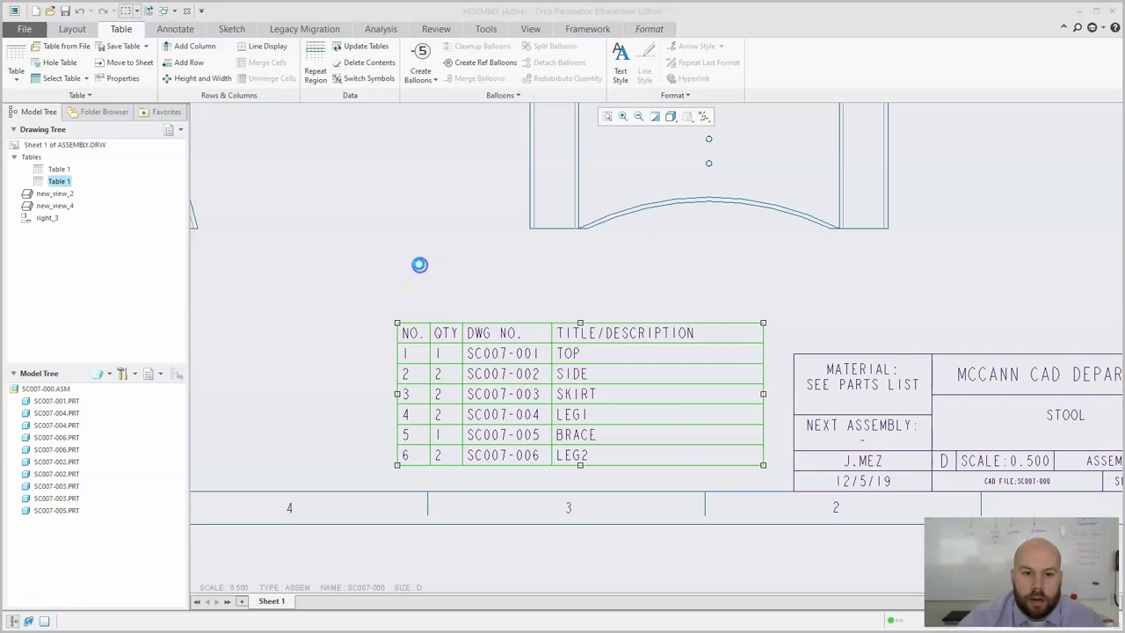
left_click(419, 267)
left_click_drag(1057, 119, 780, 70)
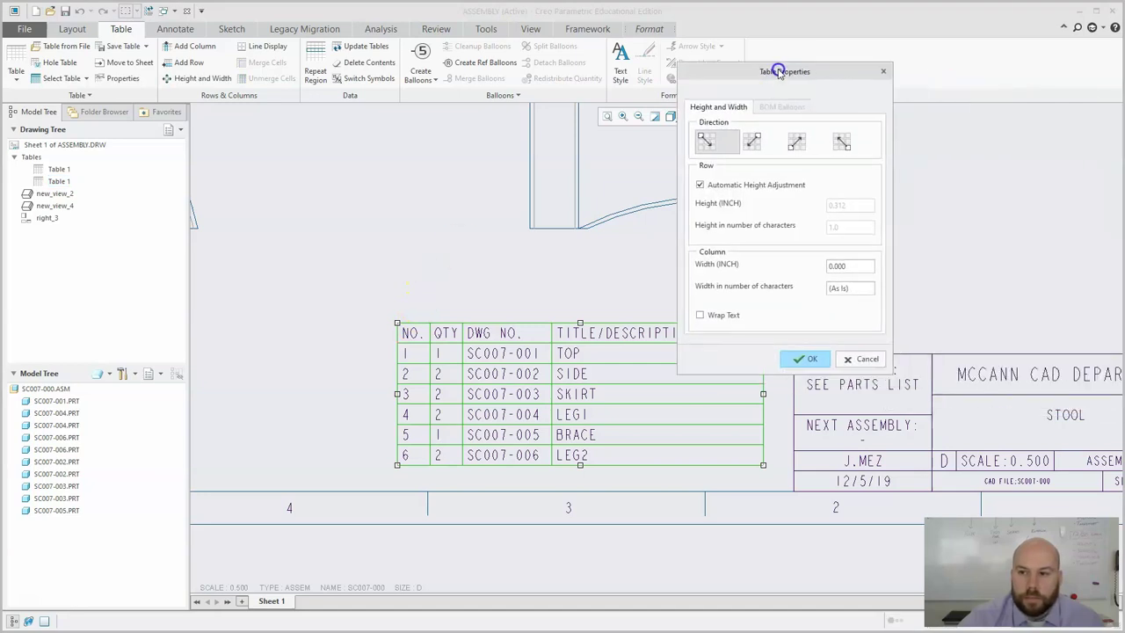
left_click(867, 359)
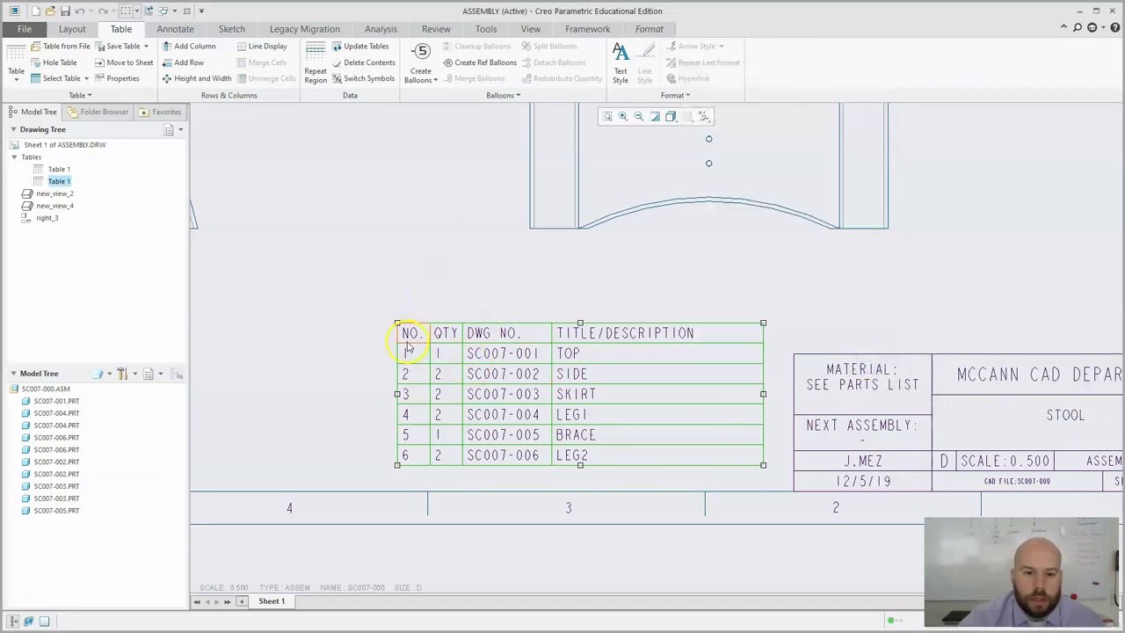
Step: Set the table's text style to Horizontal Center and Vertical Middle and apply it
right_click(408, 342)
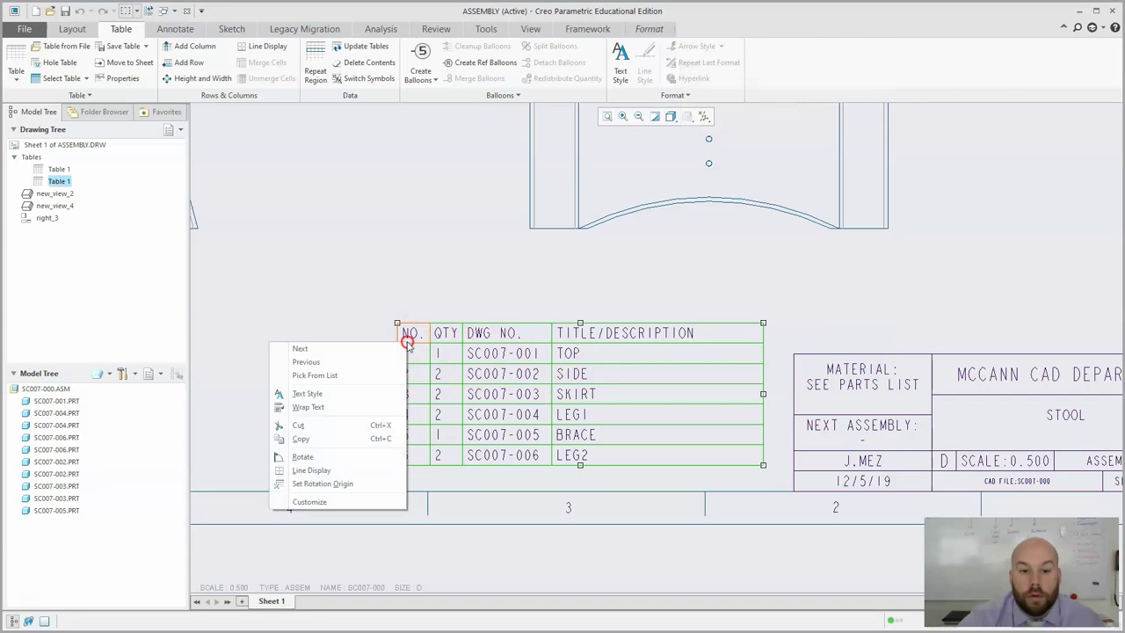
left_click(352, 394)
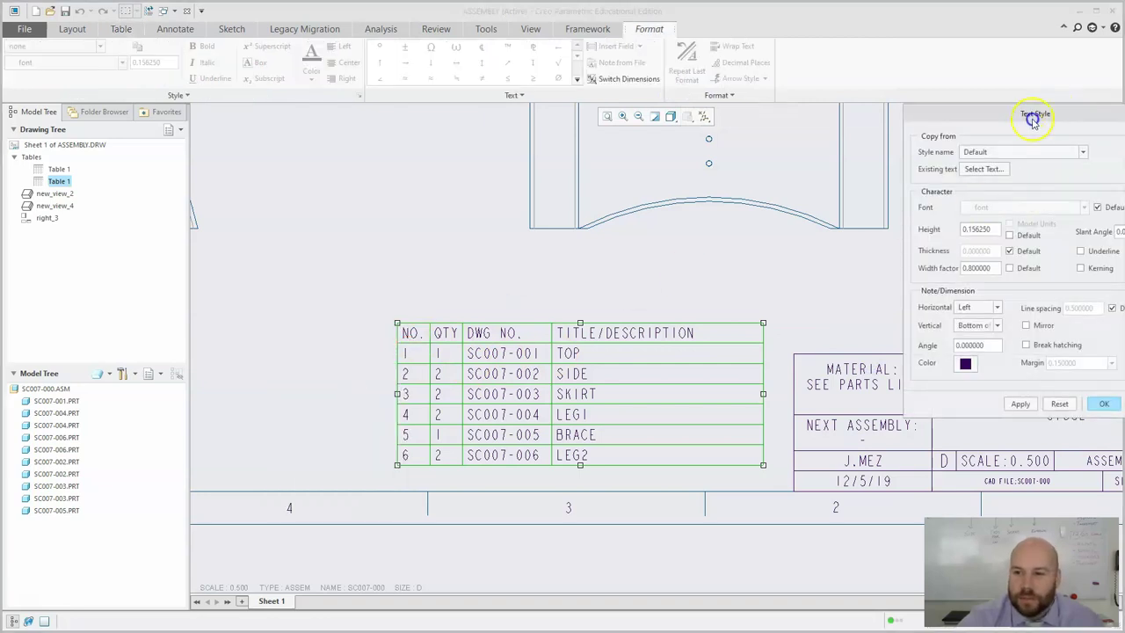
left_click_drag(1054, 114, 828, 94)
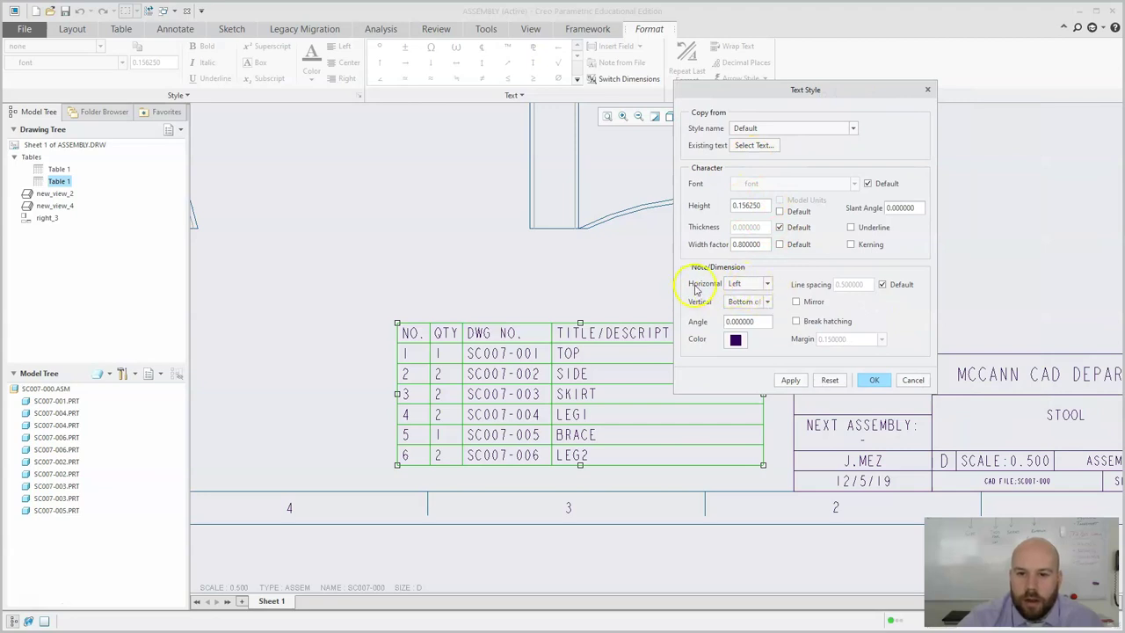
left_click(754, 284)
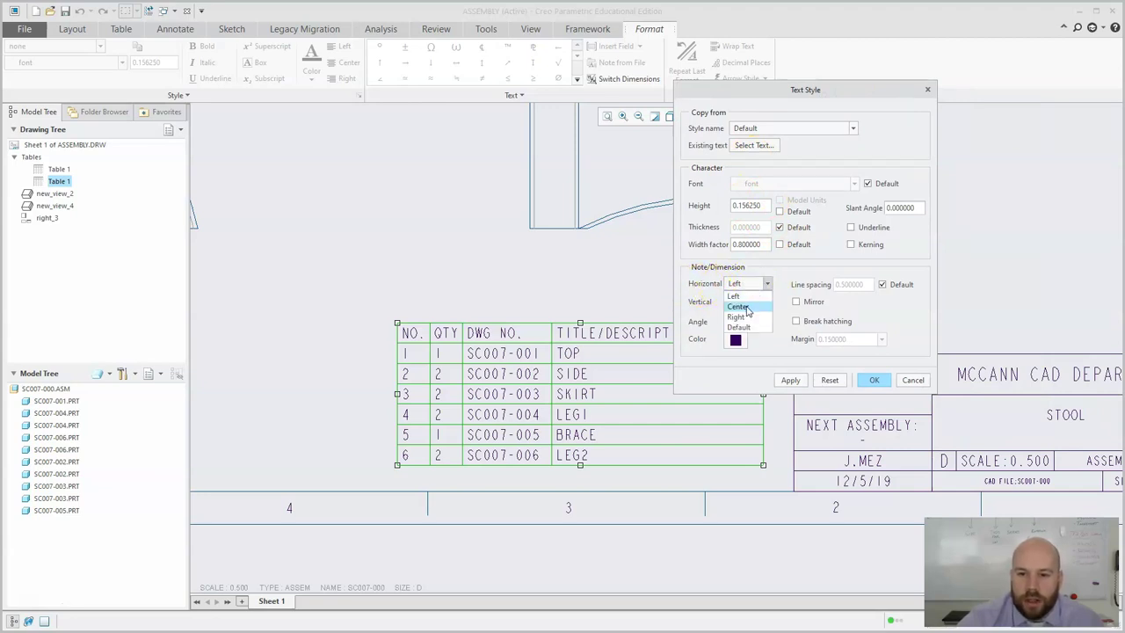
left_click(744, 307)
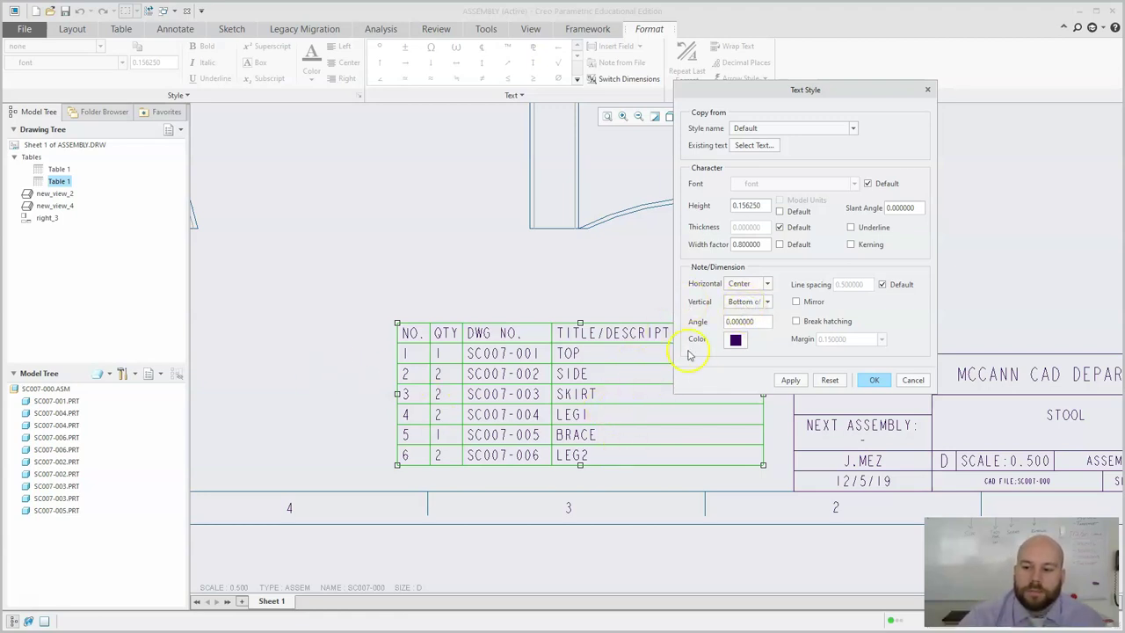
left_click(744, 301)
left_click(743, 325)
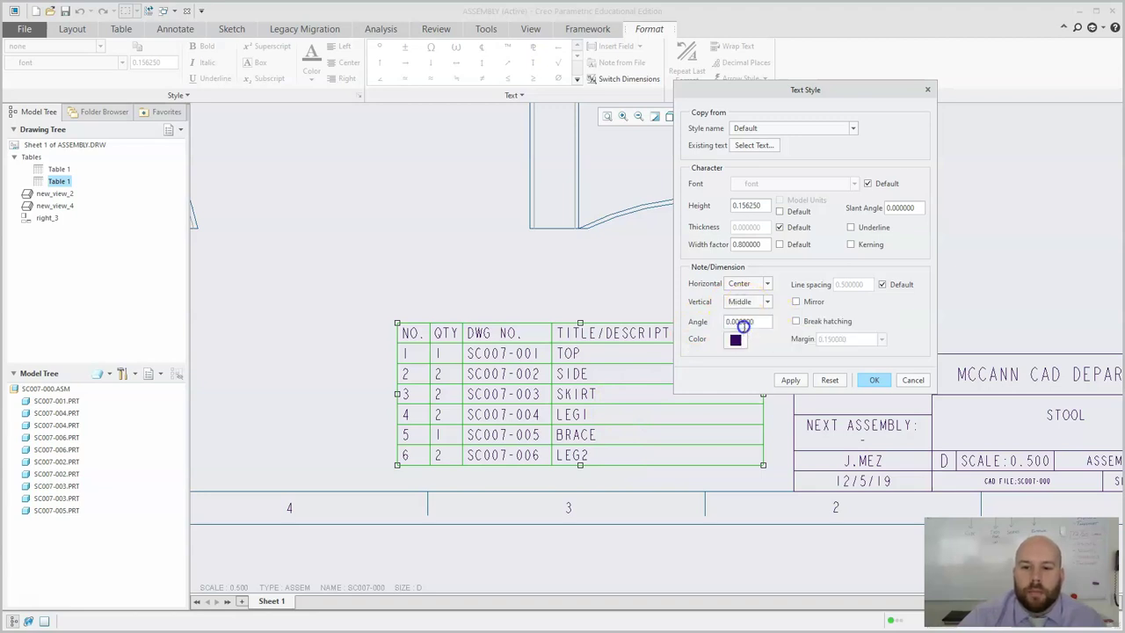
left_click(788, 380)
scroll(344, 486, "up", 2)
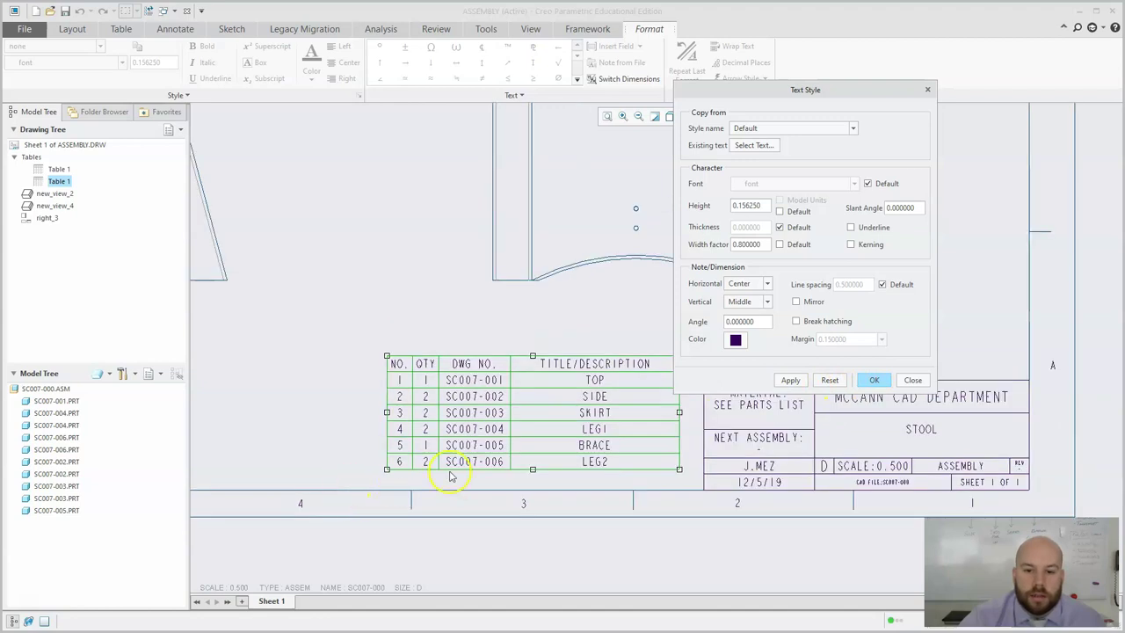
Step: Confirm the centred text style and move the parts list flush against the title block's left edge
left_click(874, 381)
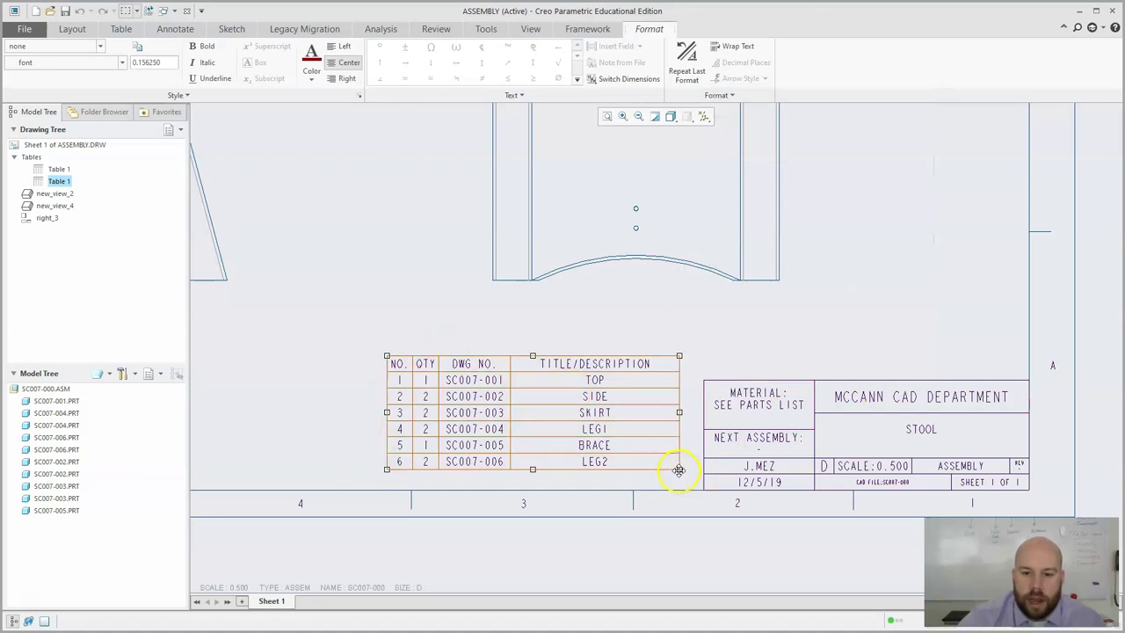
mouse_move(678, 470)
left_mouse_down()
mouse_move(693, 480)
mouse_move(976, 369)
mouse_move(1030, 381)
mouse_move(779, 414)
mouse_move(690, 479)
left_mouse_up()
left_click(895, 323)
mouse_move(895, 321)
middle_mouse_down("ctrl")
mouse_move(909, 349)
mouse_move(841, 431)
middle_mouse_up("ctrl")
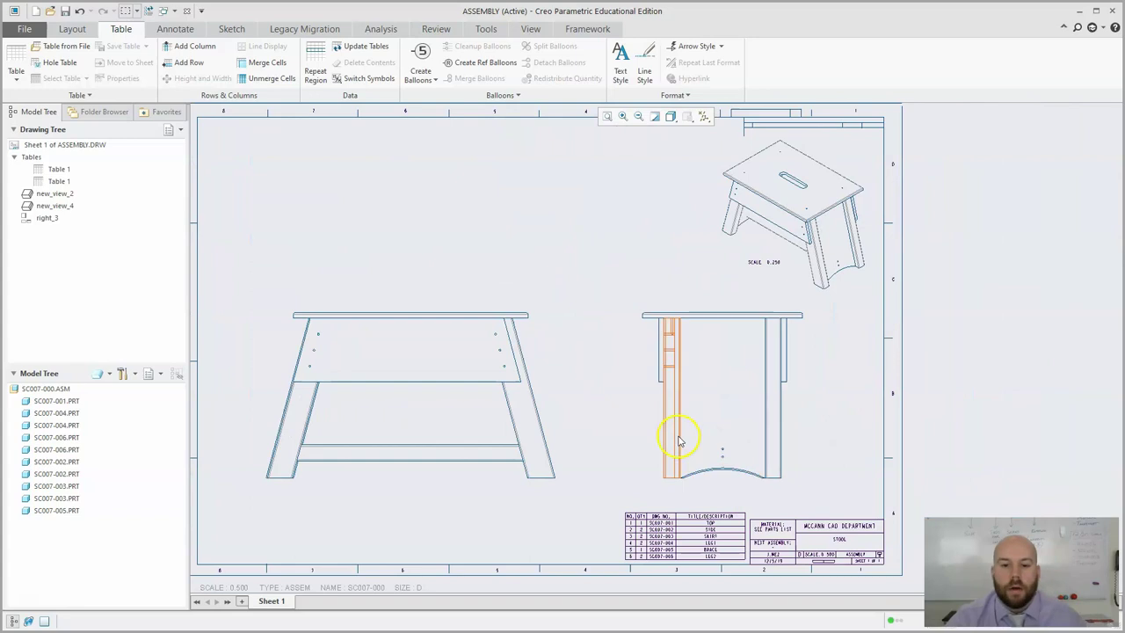
scroll(716, 575, "up", 2)
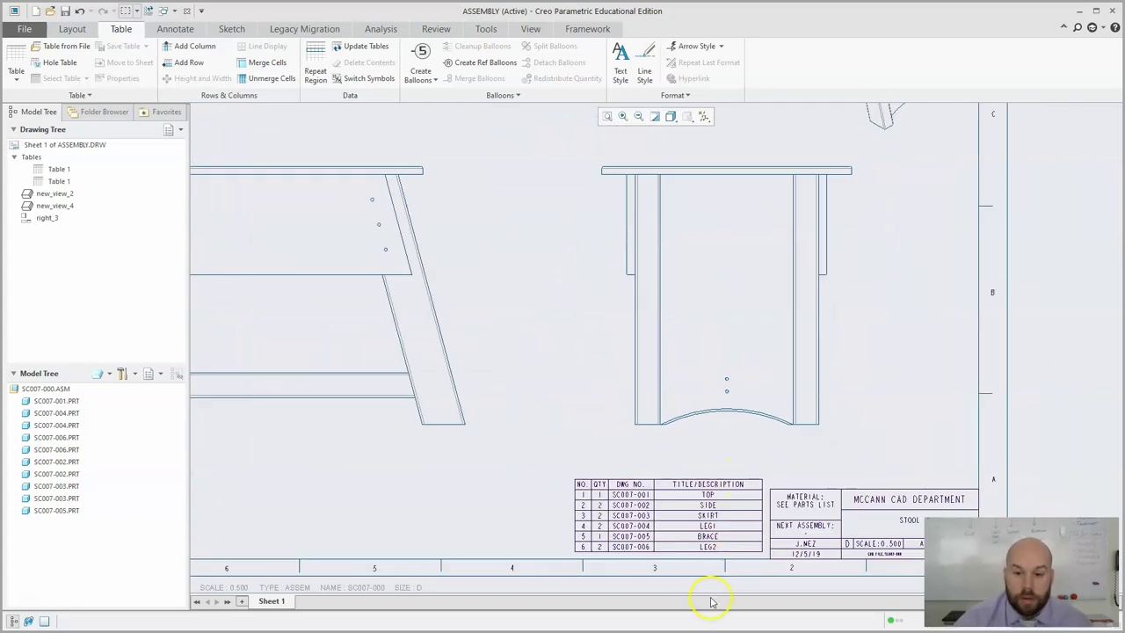
scroll(534, 449, "down", 4)
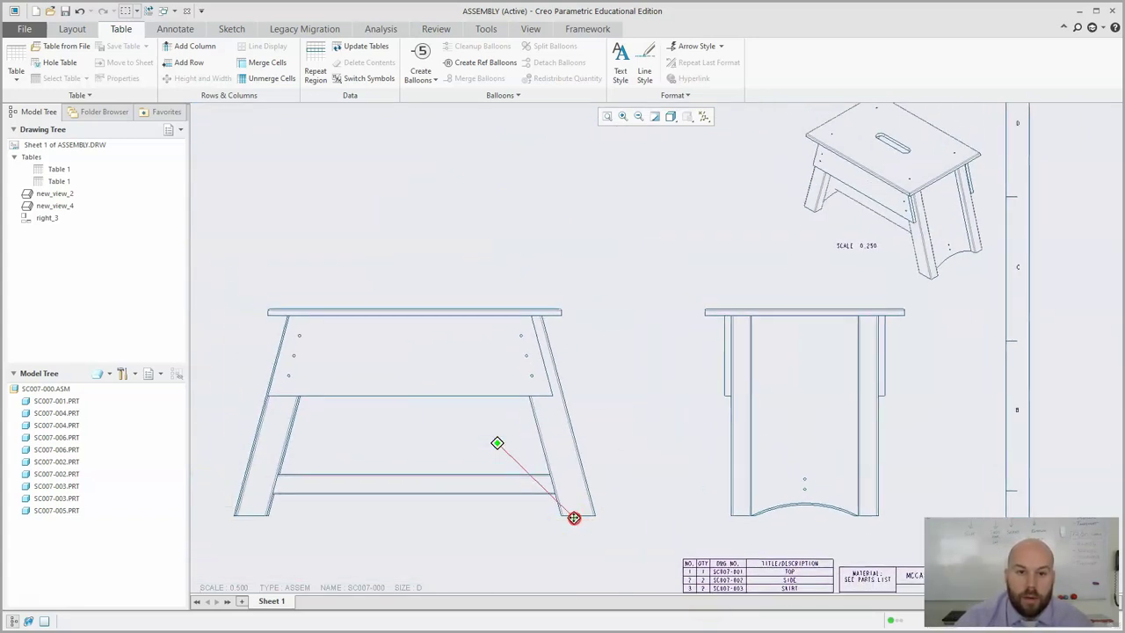
Step: Browse the Create Balloons dropdown and the Balloons group overflow menu for note and snap line tools
left_click(430, 77)
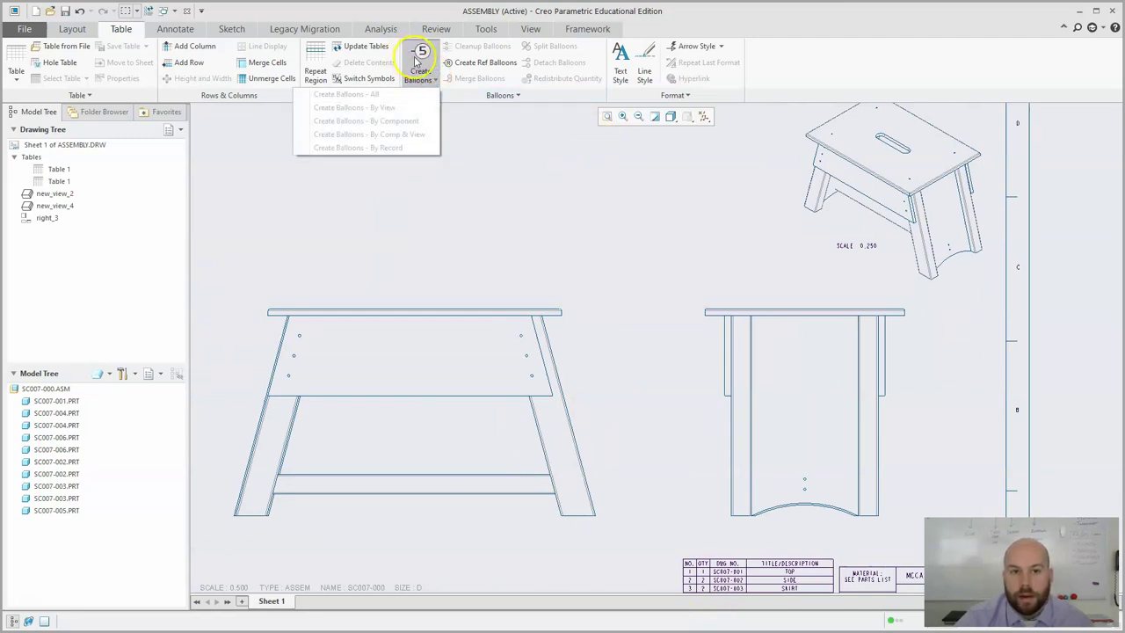
left_click(547, 181)
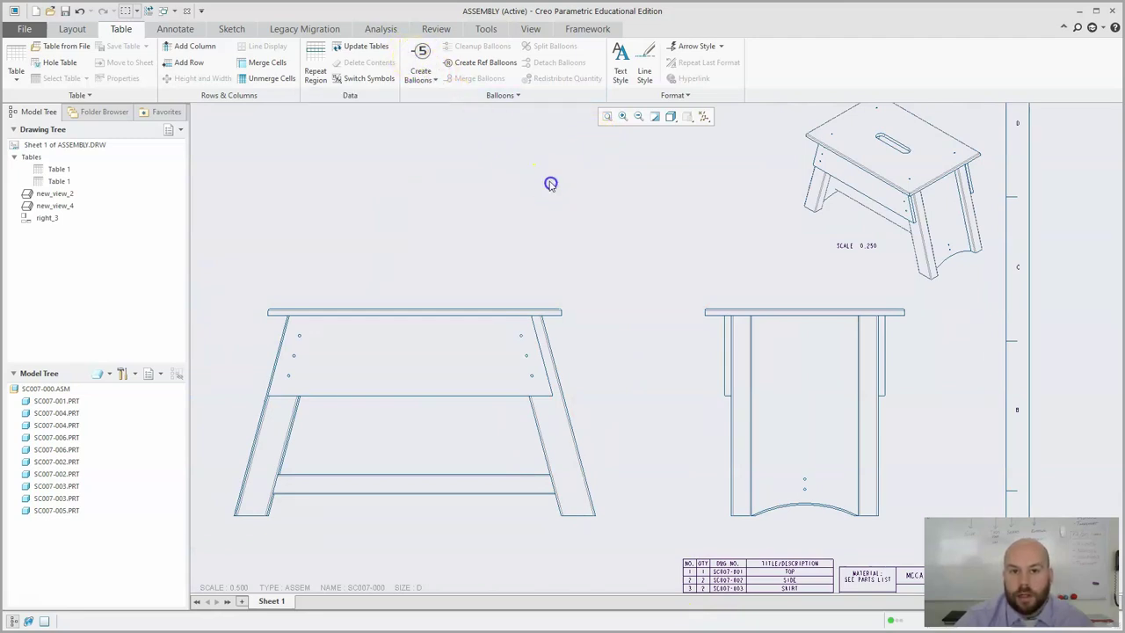
left_click(512, 94)
left_click(572, 278)
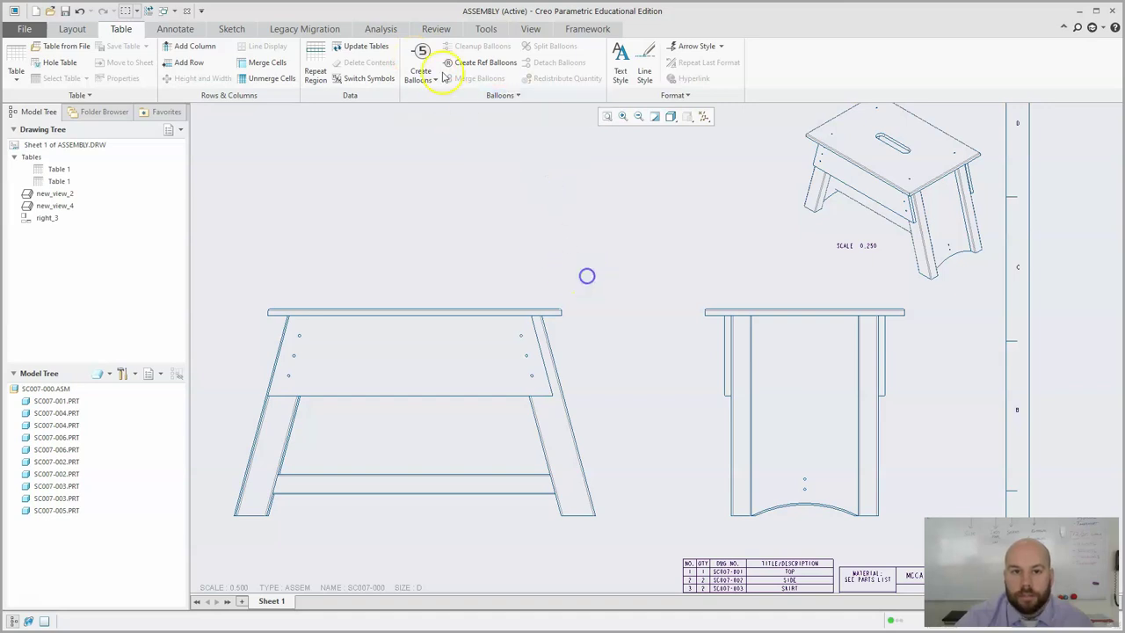
left_click(418, 76)
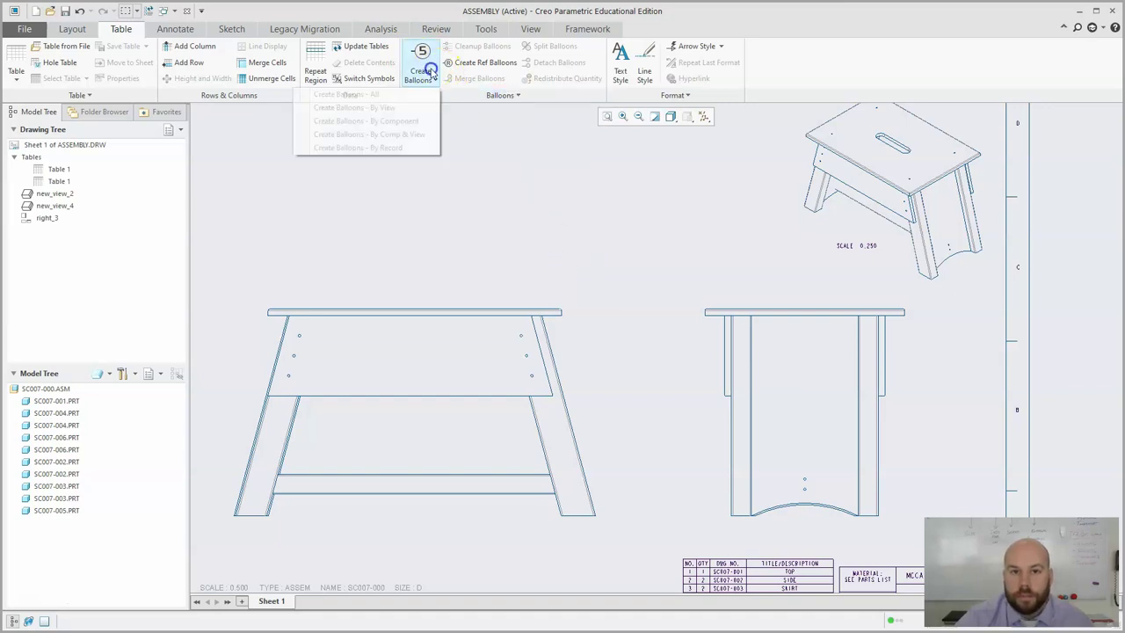
left_click(542, 202)
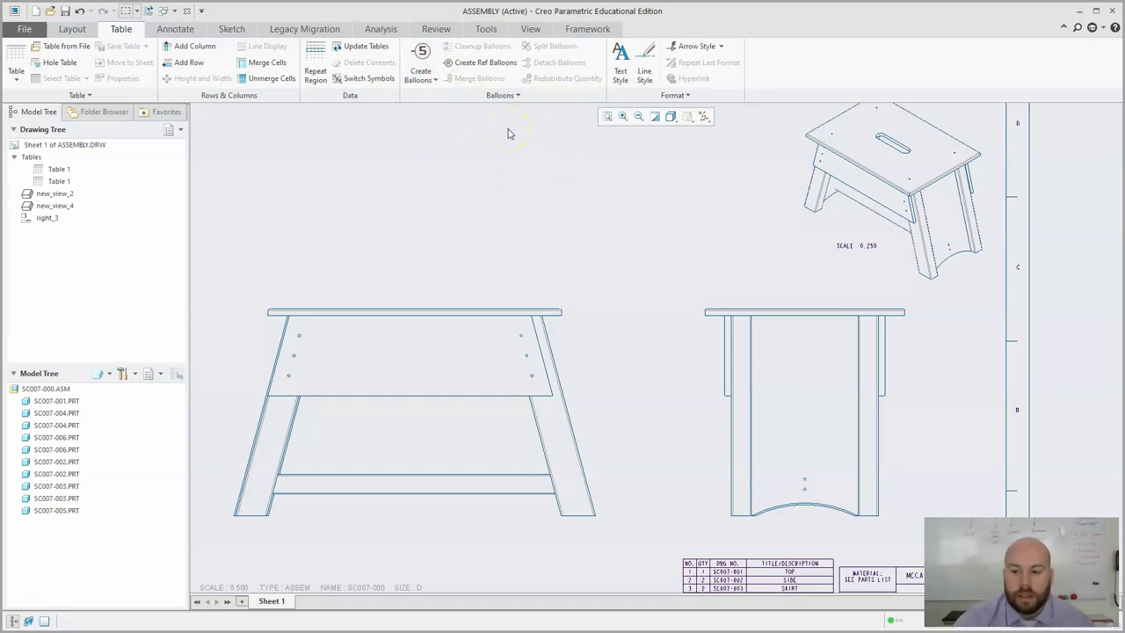
left_click(499, 96)
Step: Start a Balloon Note using the With Leader and Make Note options
left_click(501, 96)
left_click(500, 97)
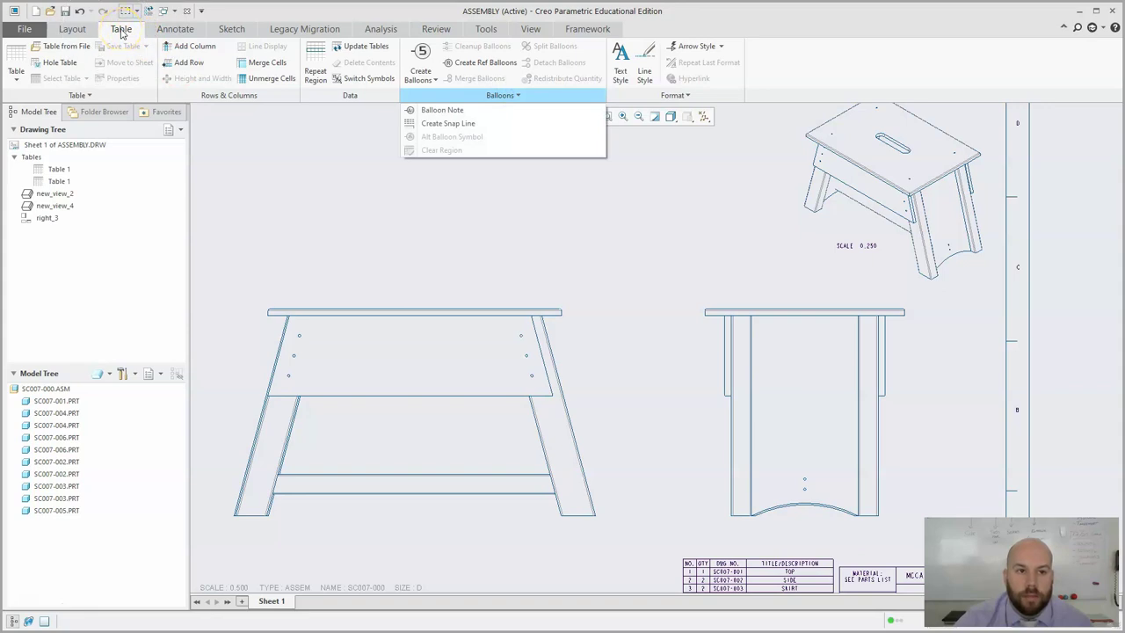
left_click(450, 111)
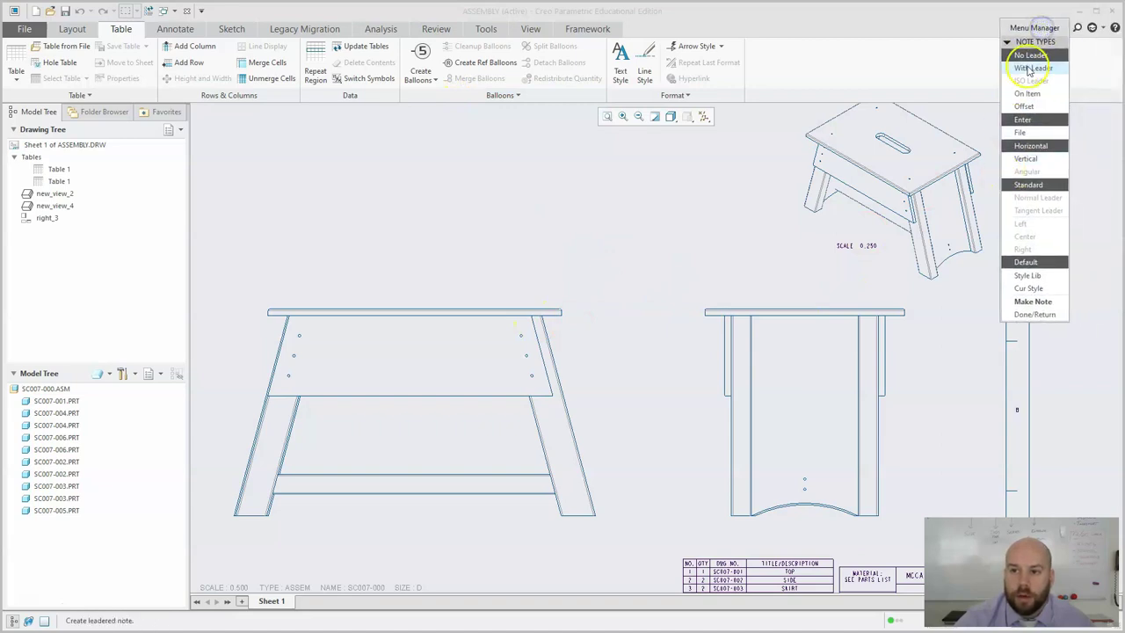
left_click(1028, 70)
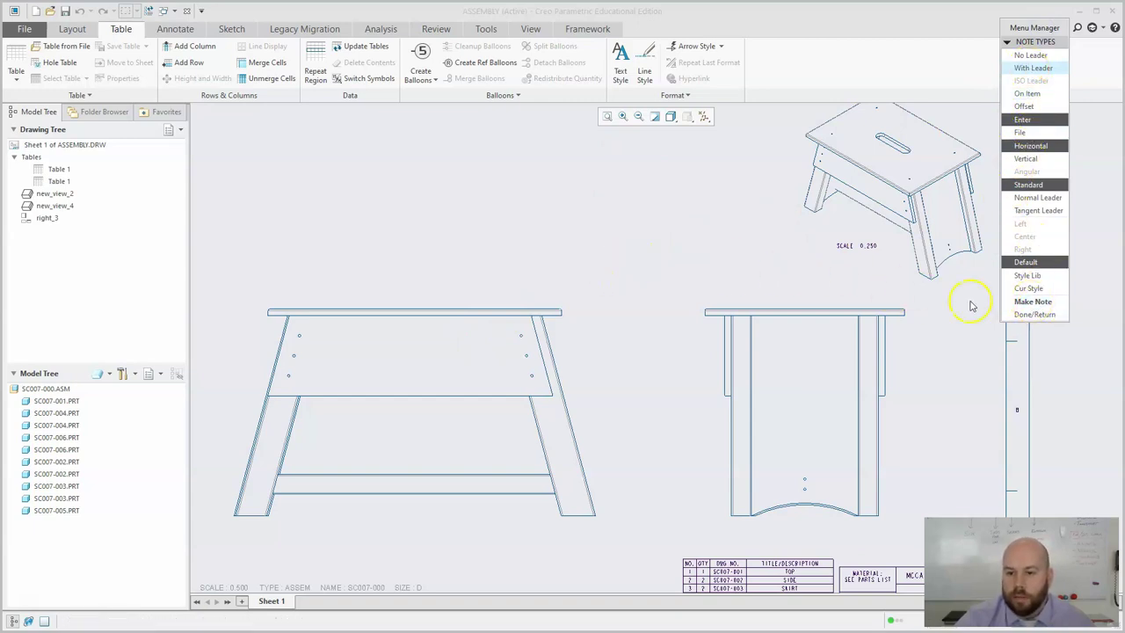
left_click(1029, 301)
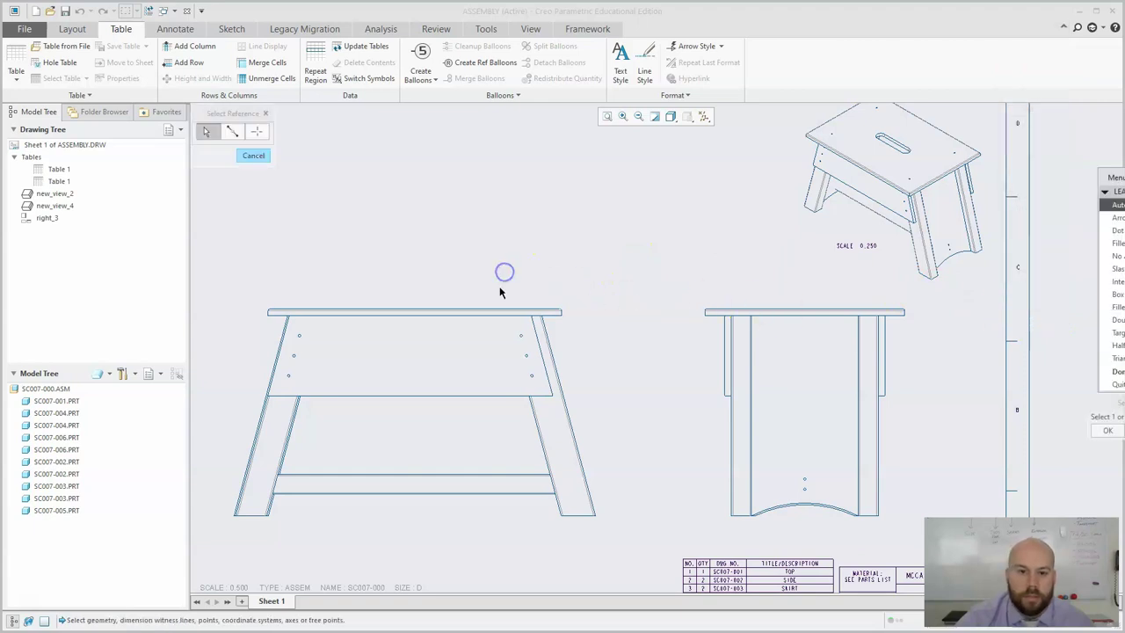
scroll(501, 288, "up", 2)
mouse_move(1109, 178)
left_mouse_down()
mouse_move(1047, 180)
mouse_move(954, 67)
left_mouse_up()
scroll(836, 322, "down", 1)
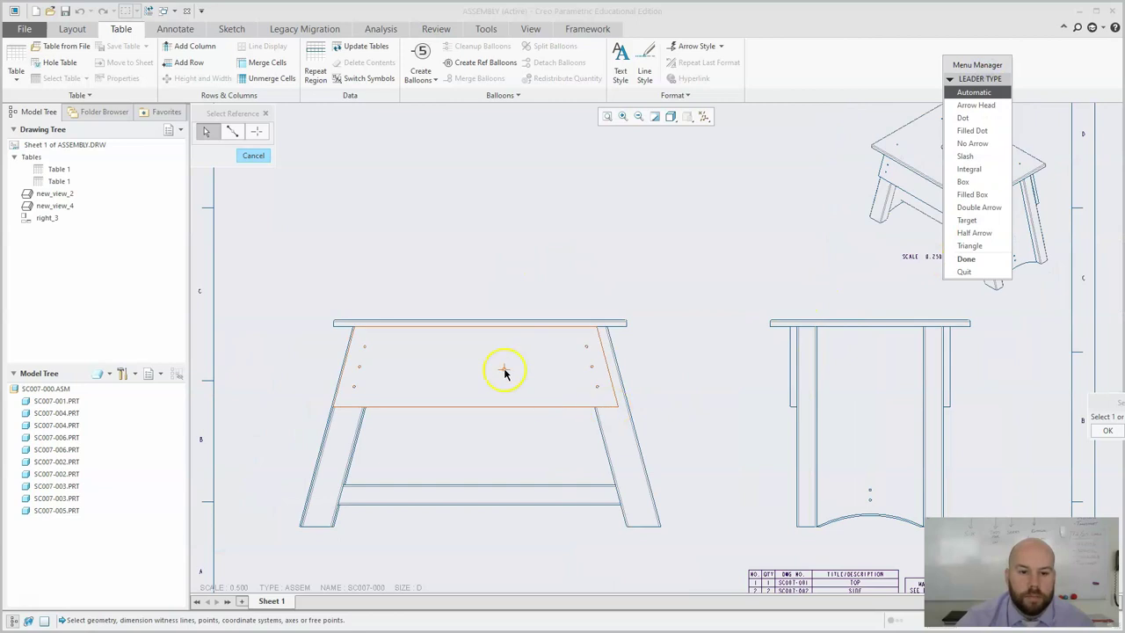
scroll(615, 321, "up", 2)
scroll(615, 325, "up", 2)
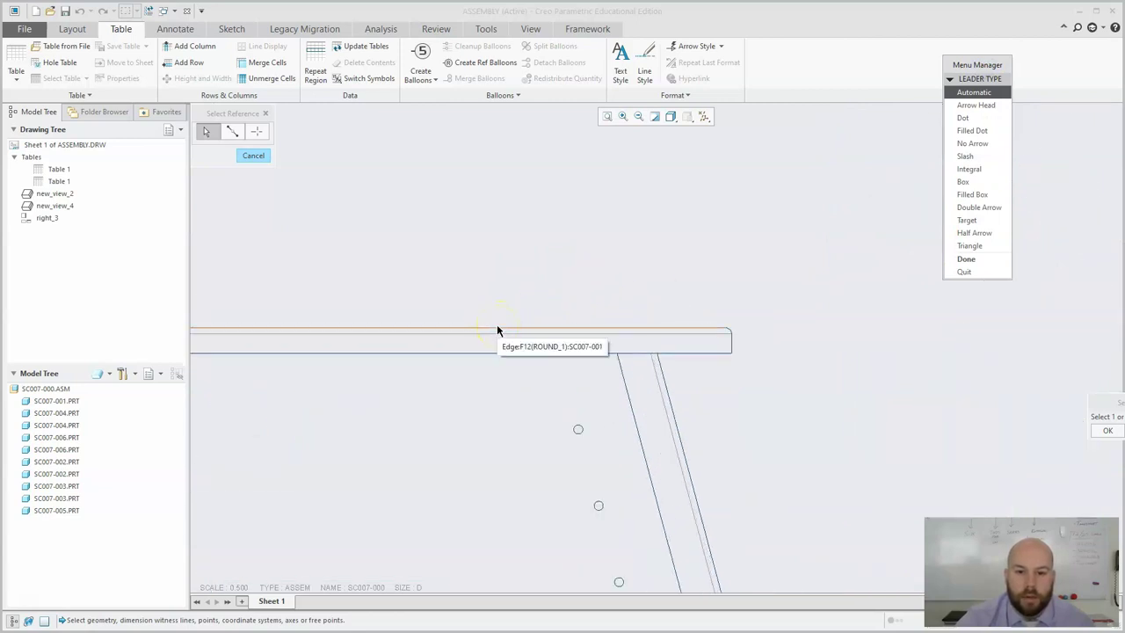
scroll(452, 381, "down", 4)
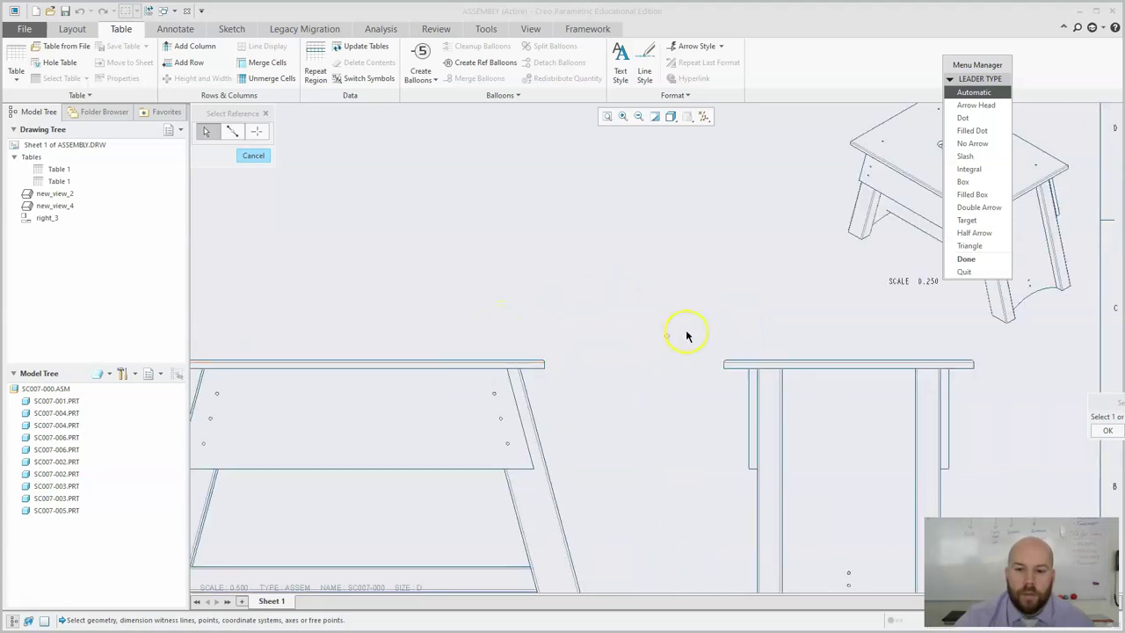
scroll(688, 335, "down", 2)
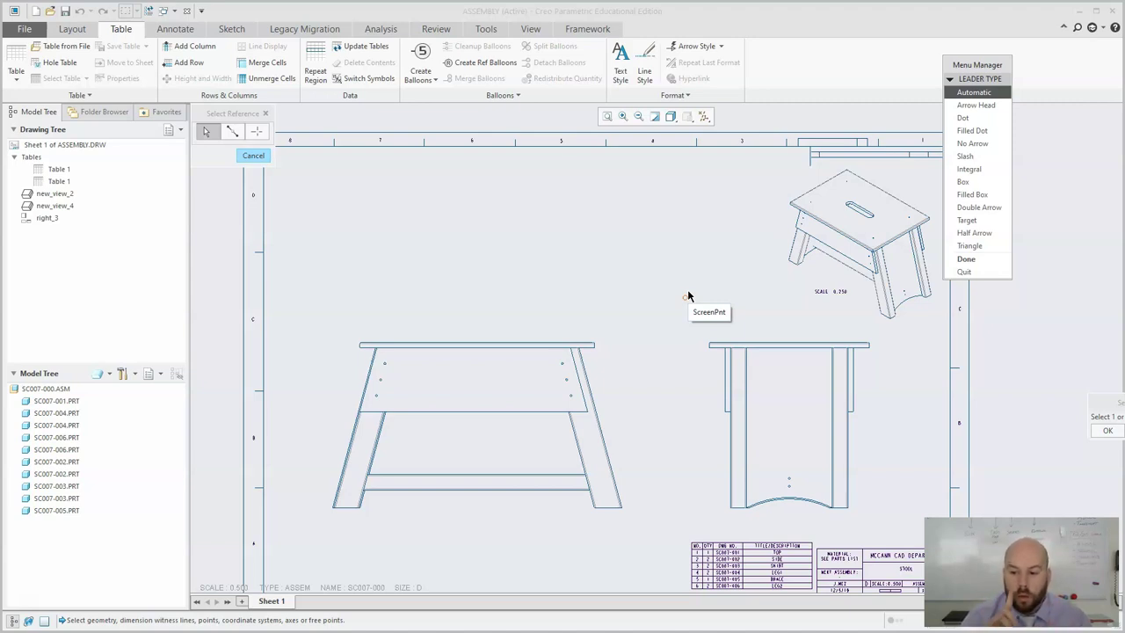
scroll(597, 347, "down", 5)
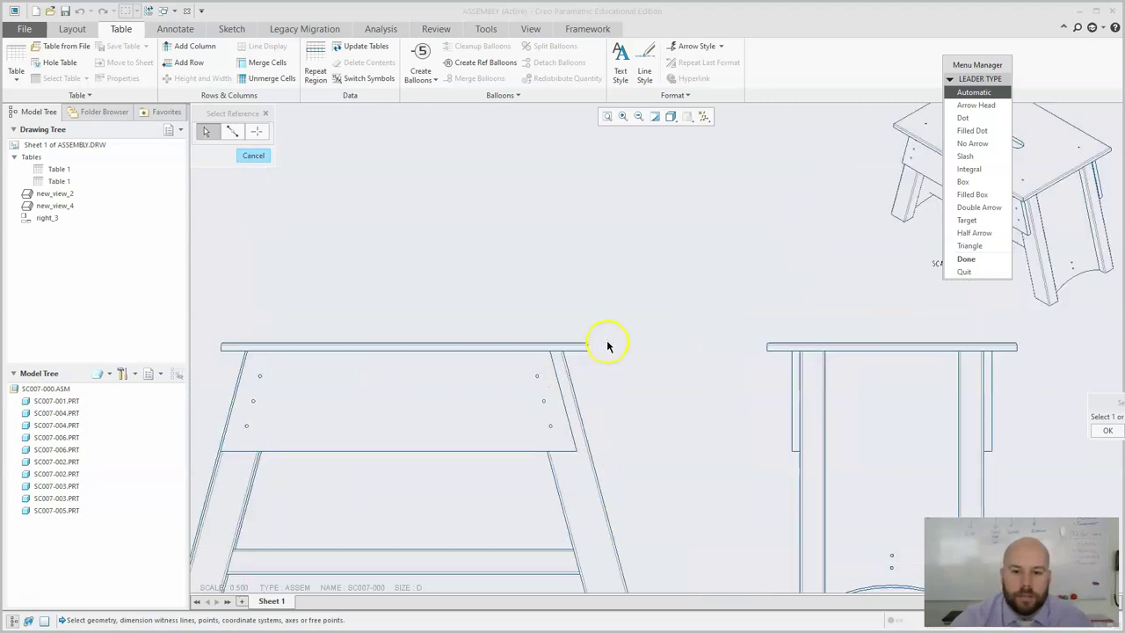
scroll(594, 348, "down", 1)
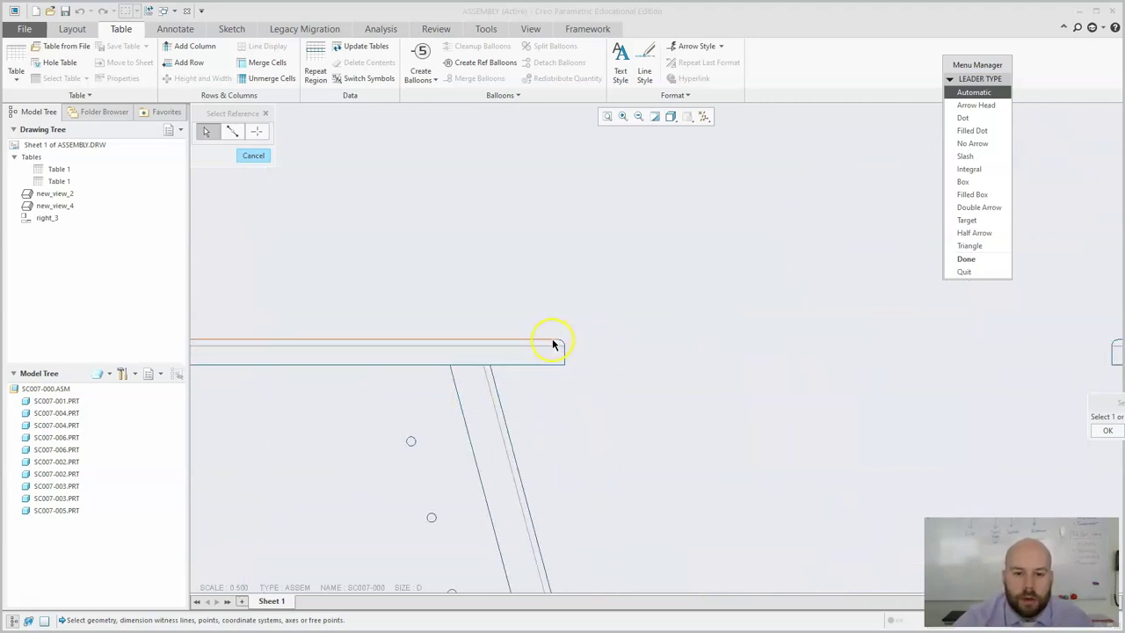
Step: Attach balloon 1's leader to the tabletop's top edge and place it above the tabletop
left_click(553, 344)
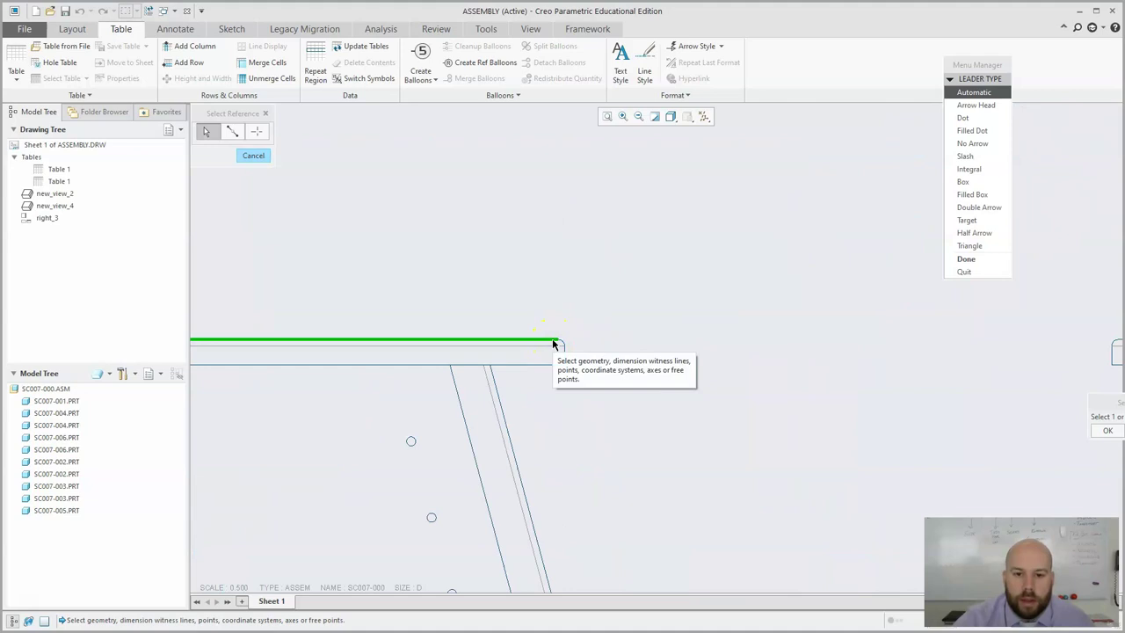
left_click(662, 204)
scroll(615, 334, "up", 2)
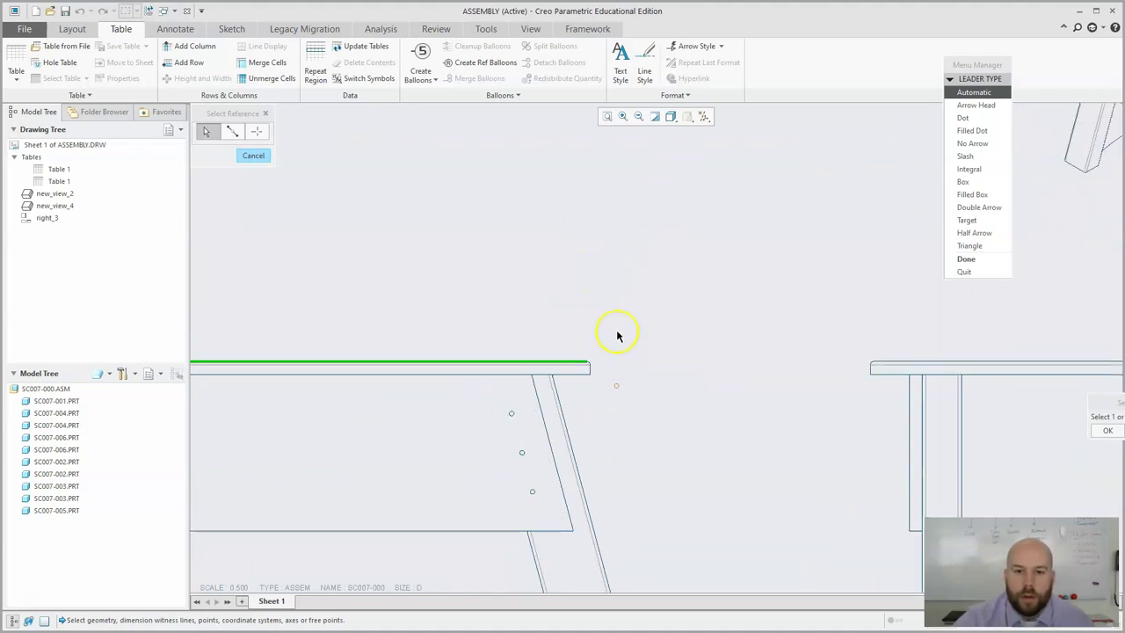
left_click(621, 268)
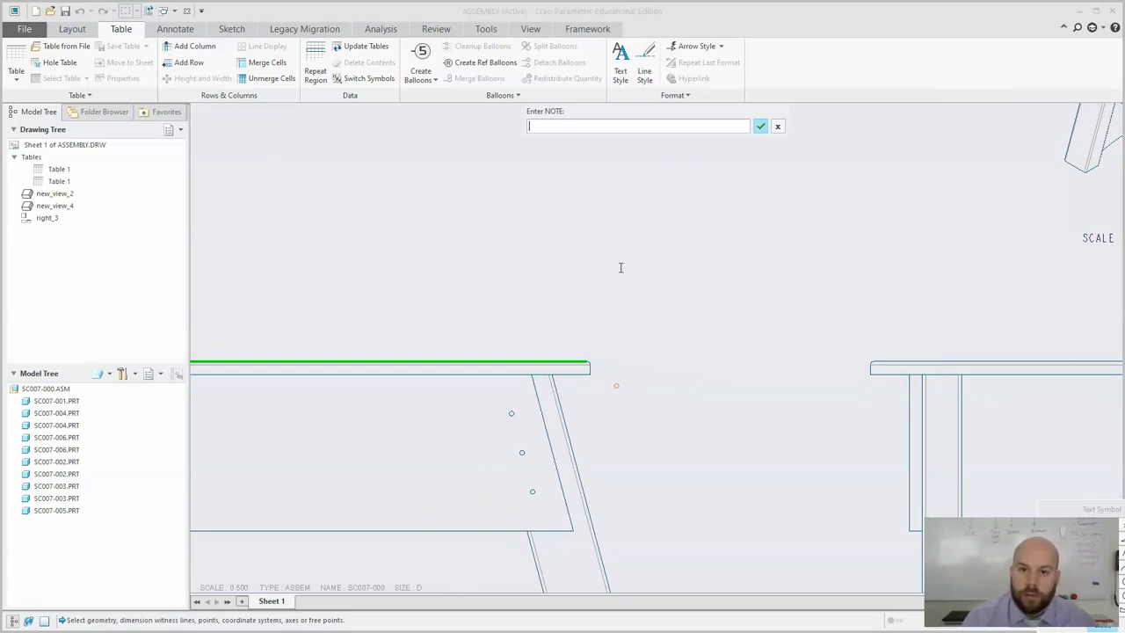
middle_click(619, 267)
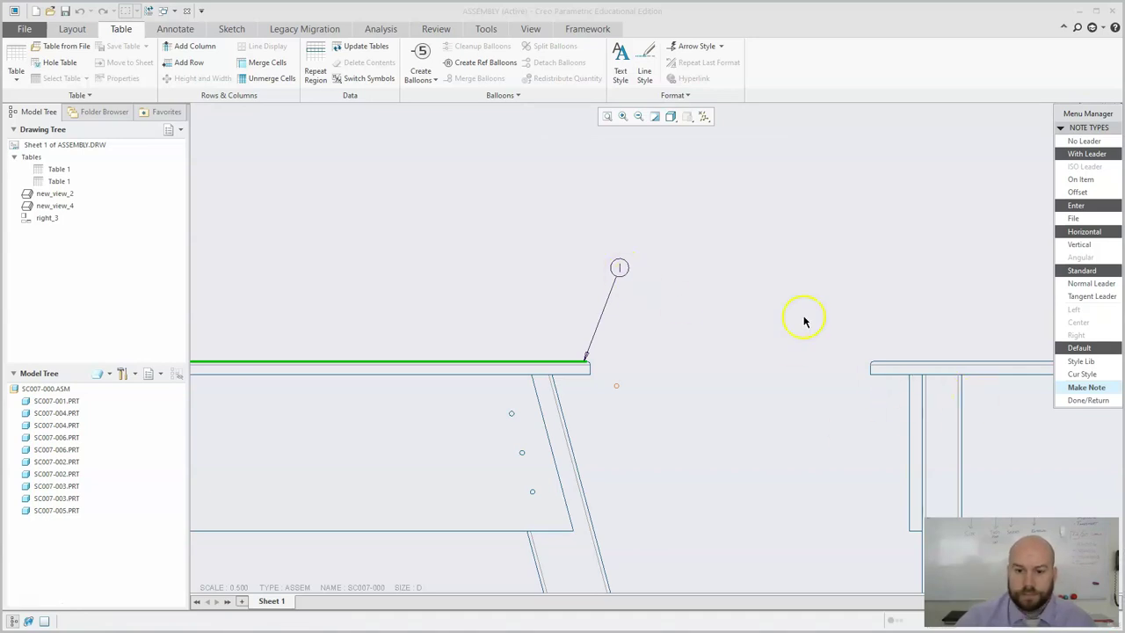
Step: Create balloon 2 with its leader on the panel below the seat in the front view
scroll(808, 312, "down", 3)
middle_click_drag(748, 454, 723, 442)
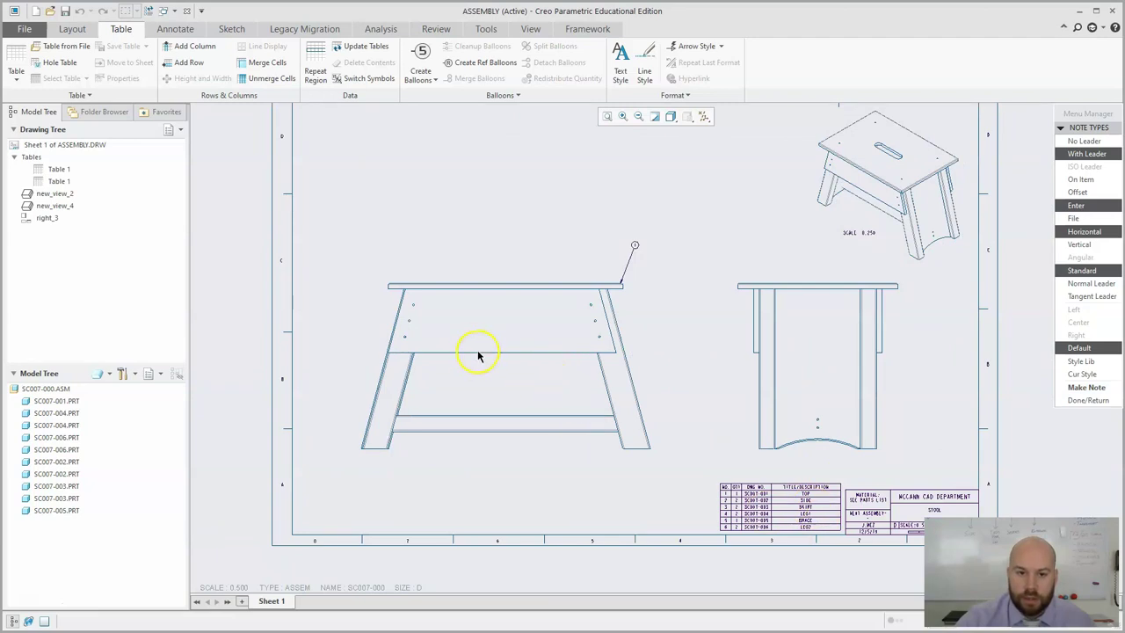
scroll(474, 277, "up", 2)
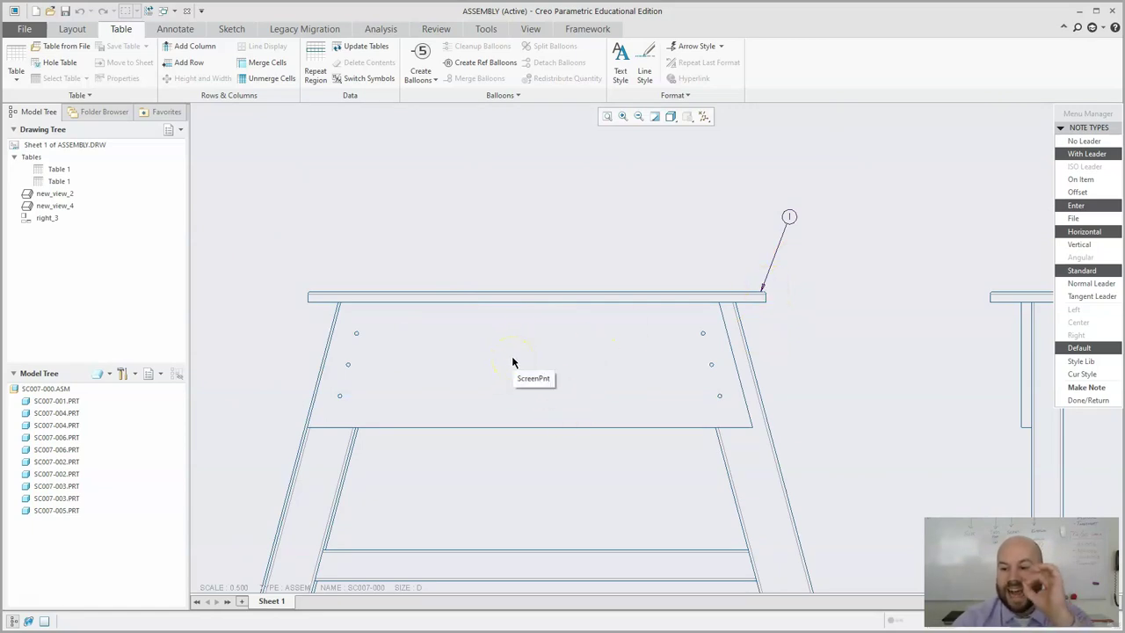
left_click(519, 344)
left_click(617, 339)
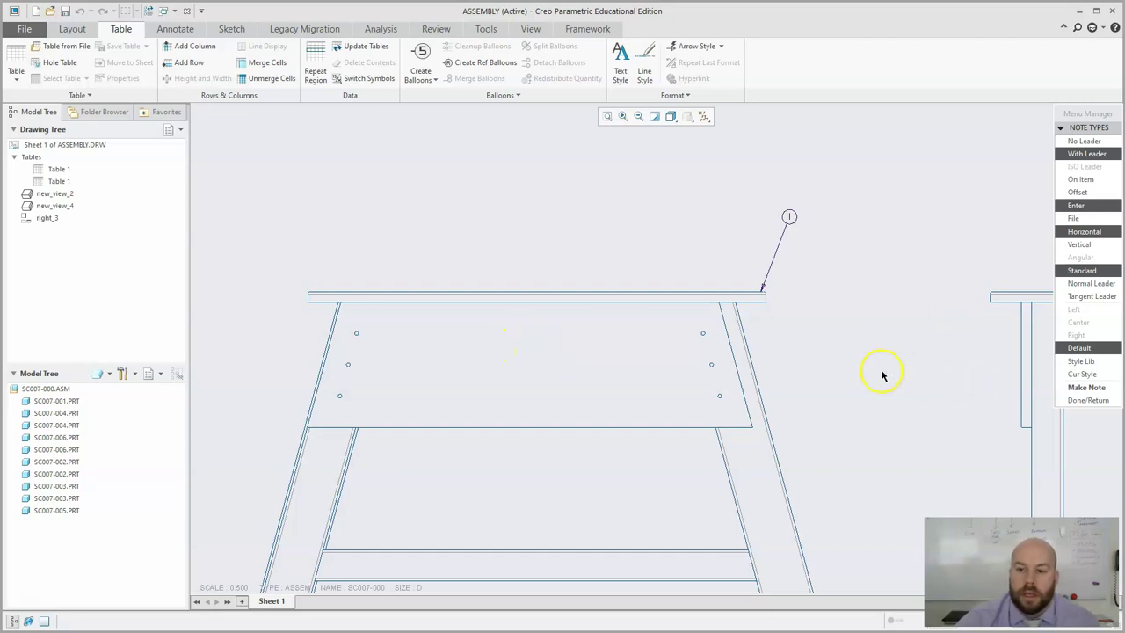
left_click(810, 382)
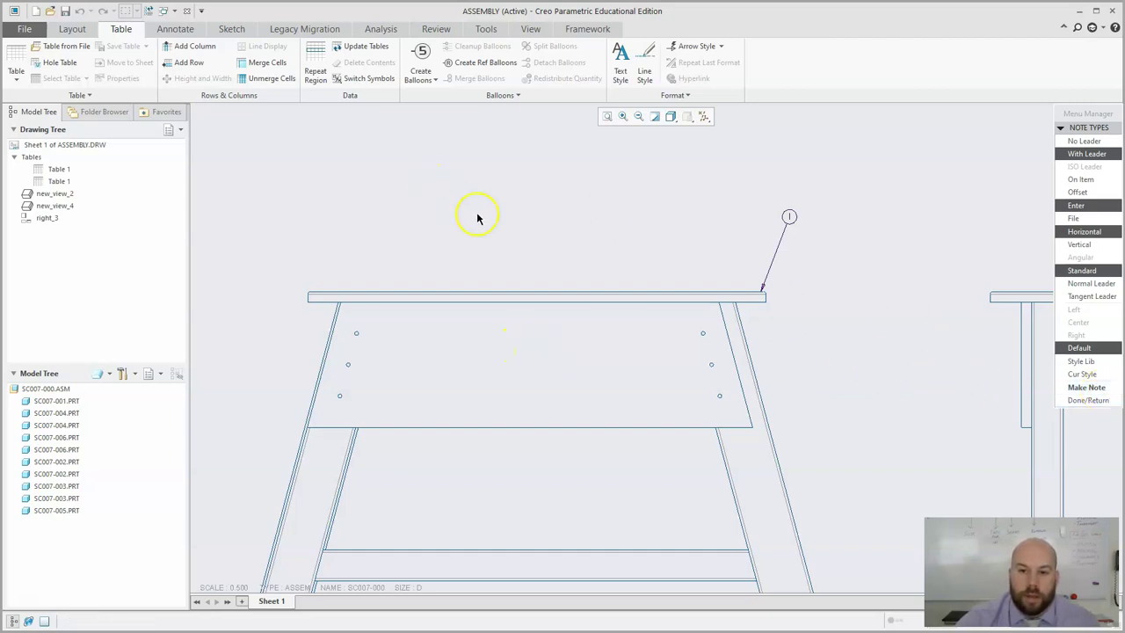
middle_click(554, 231)
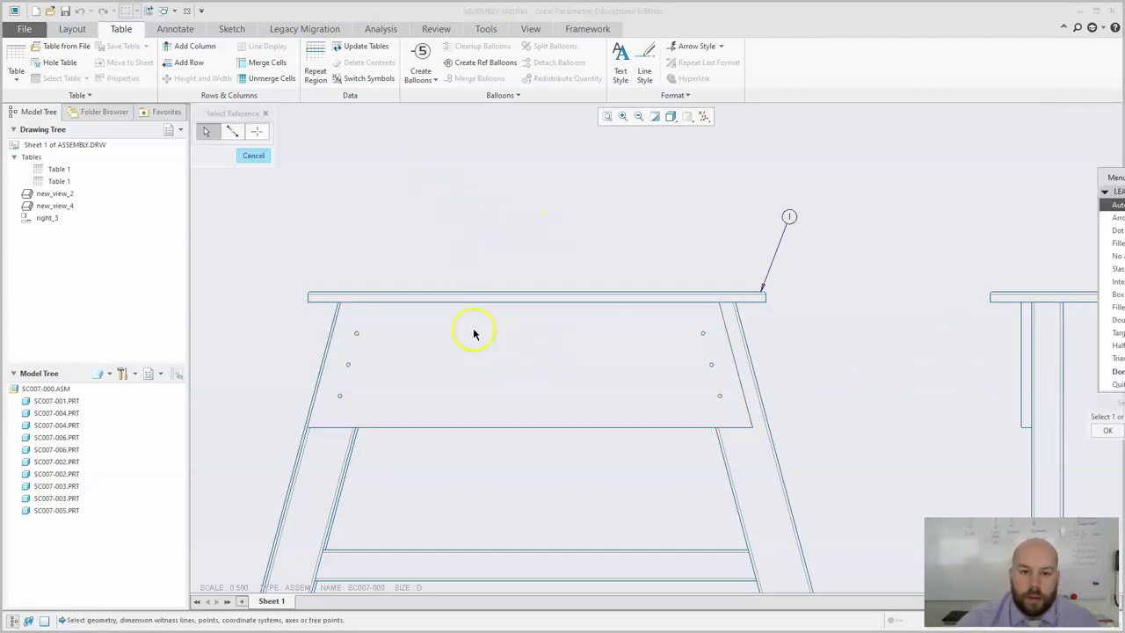
mouse_move(481, 355)
left_mouse_down()
mouse_move(513, 364)
mouse_move(510, 354)
left_mouse_up()
middle_click(408, 194)
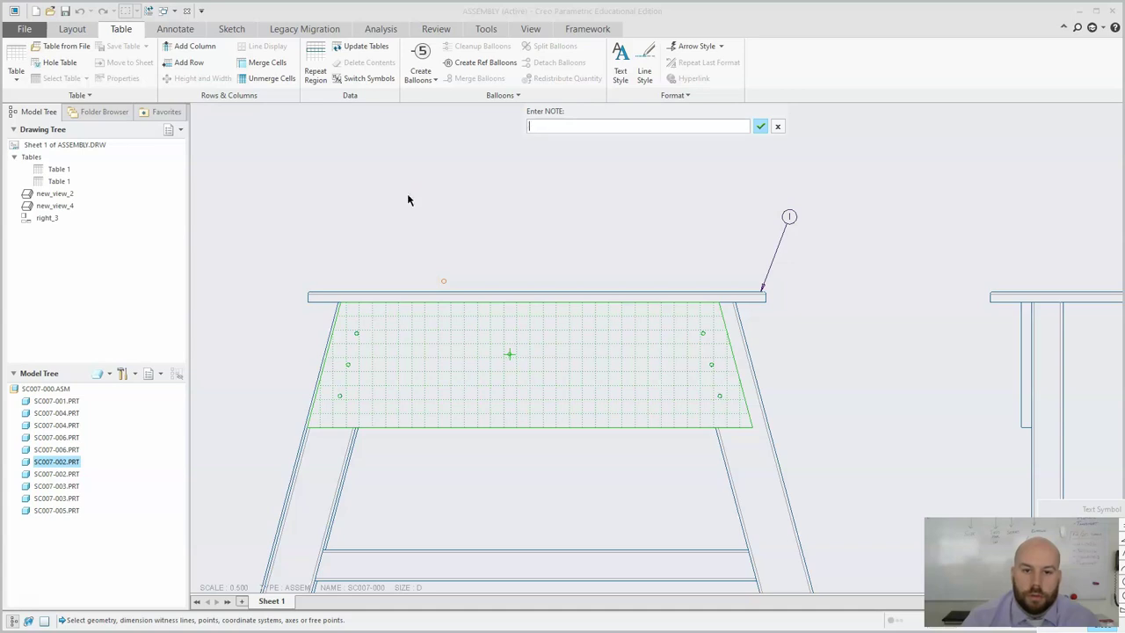
key("Return")
scroll(522, 376, "down", 5)
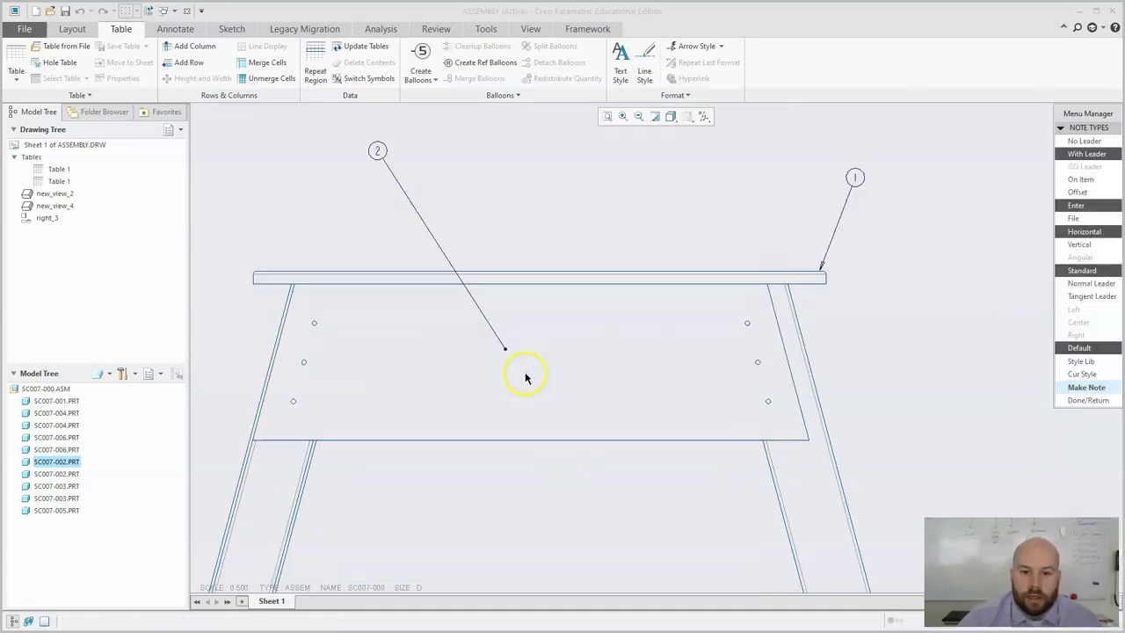
scroll(516, 364, "down", 2)
scroll(542, 409, "up", 6)
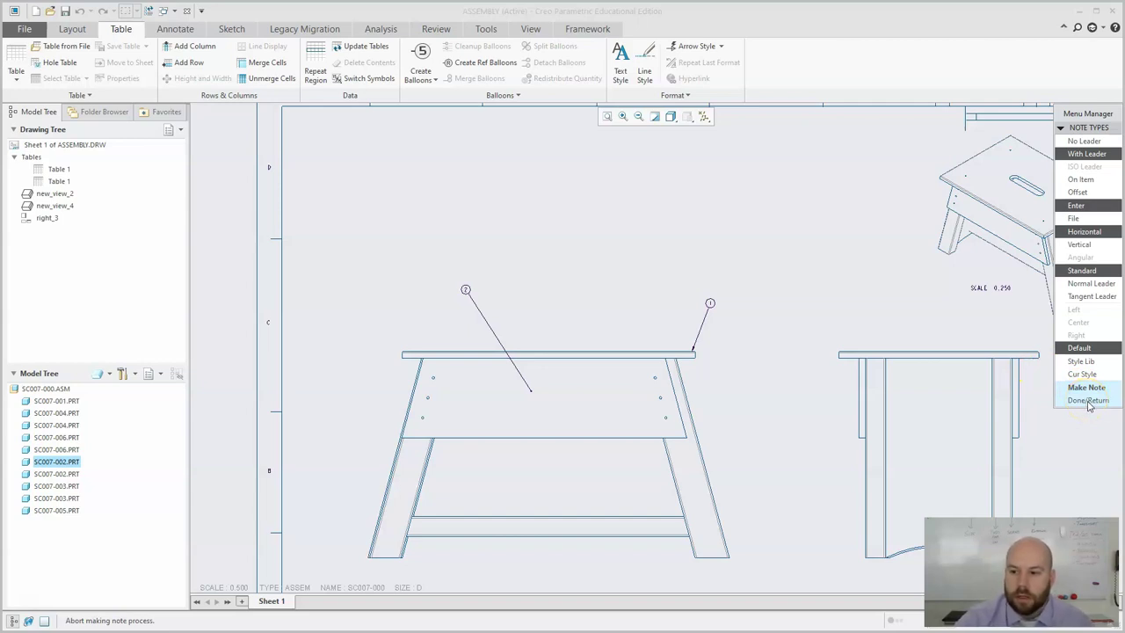
Step: Create one snap line offset 1.5 from the front view's top border
left_click(1096, 407)
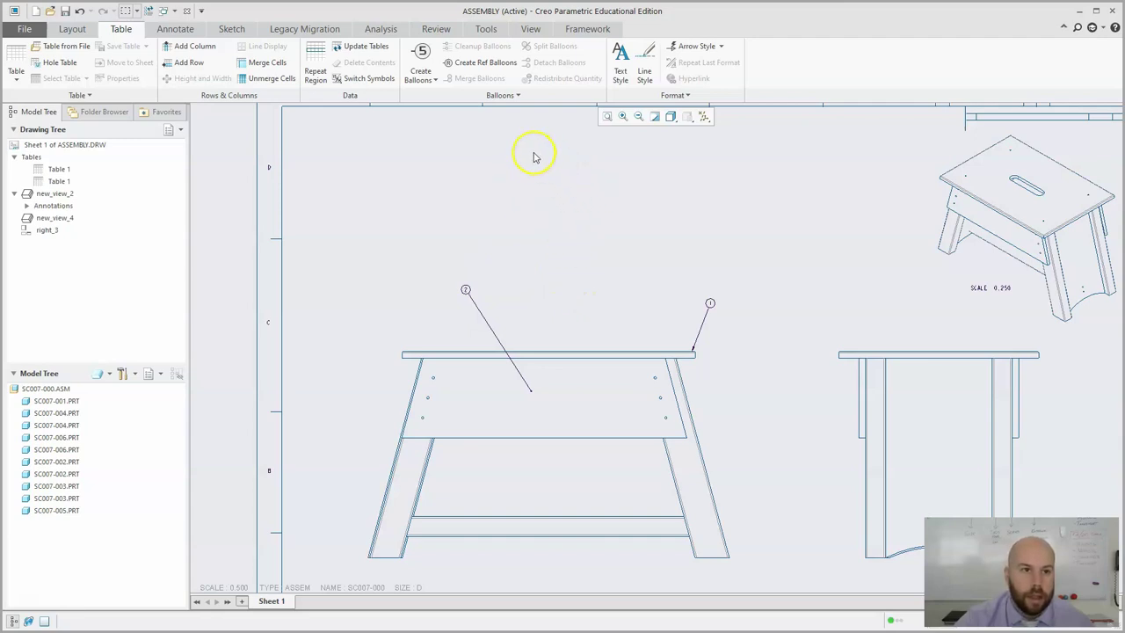
left_click(501, 95)
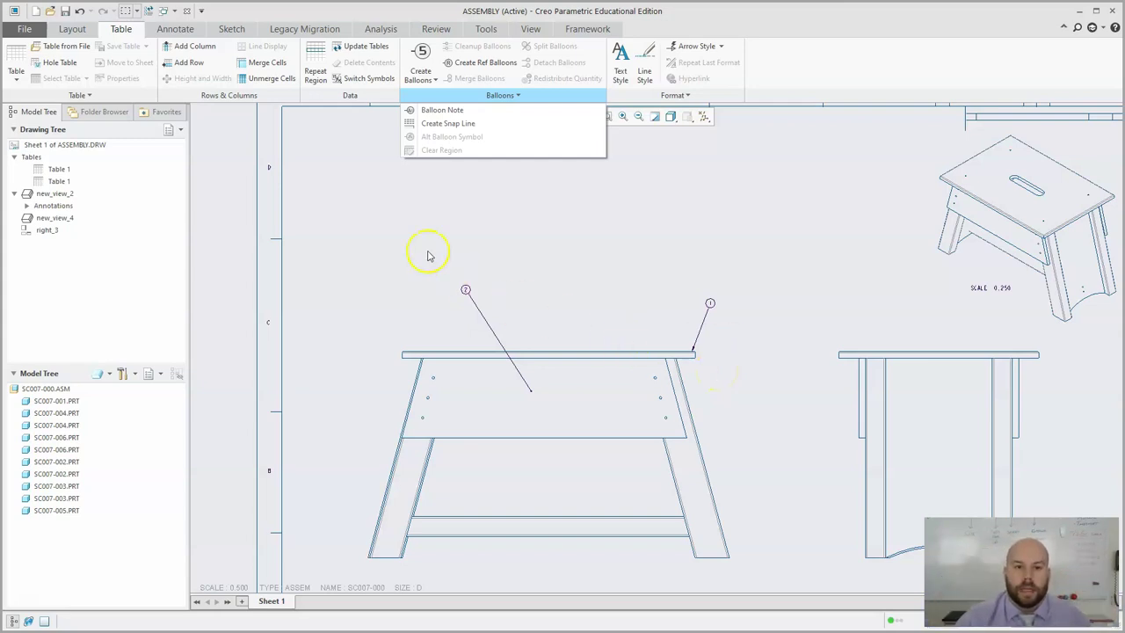
left_click(435, 127)
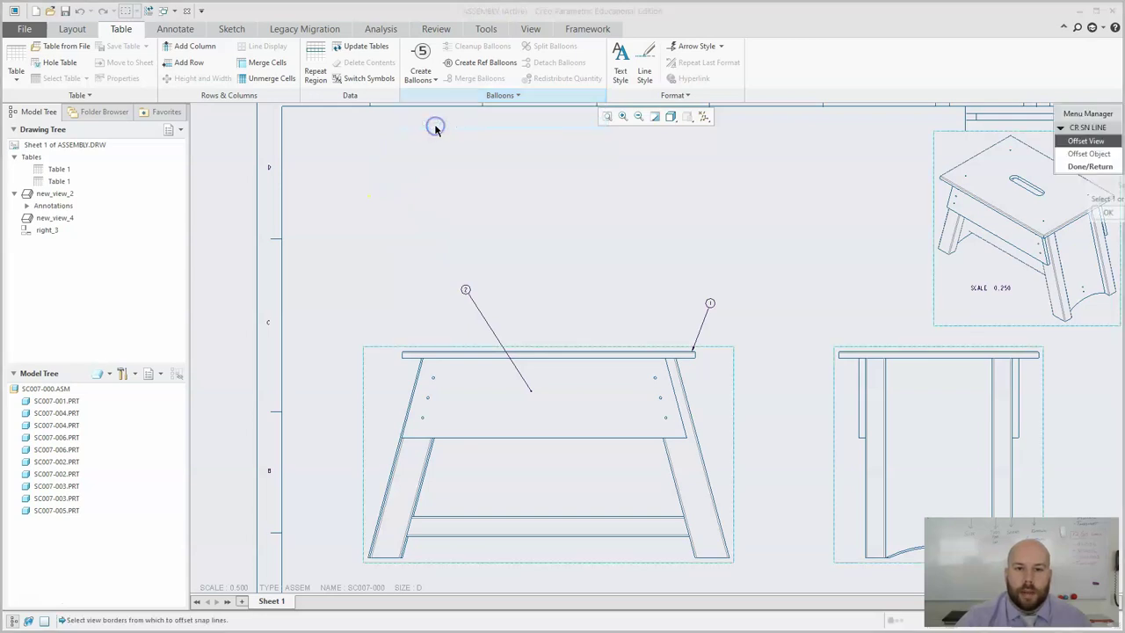
scroll(556, 302, "up", 2)
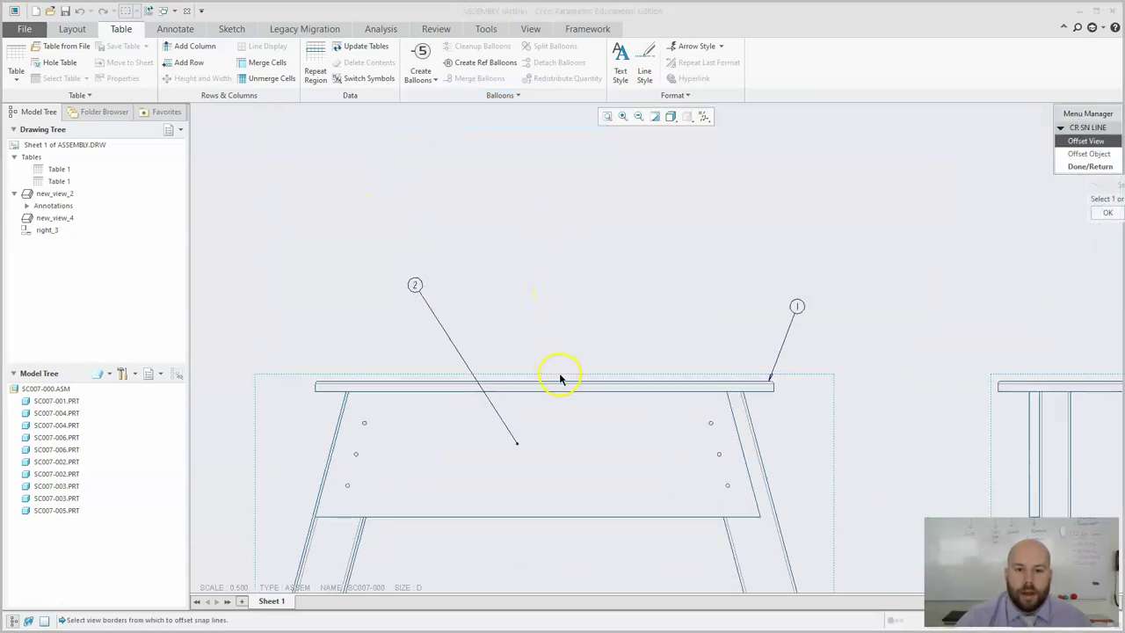
left_click(560, 378)
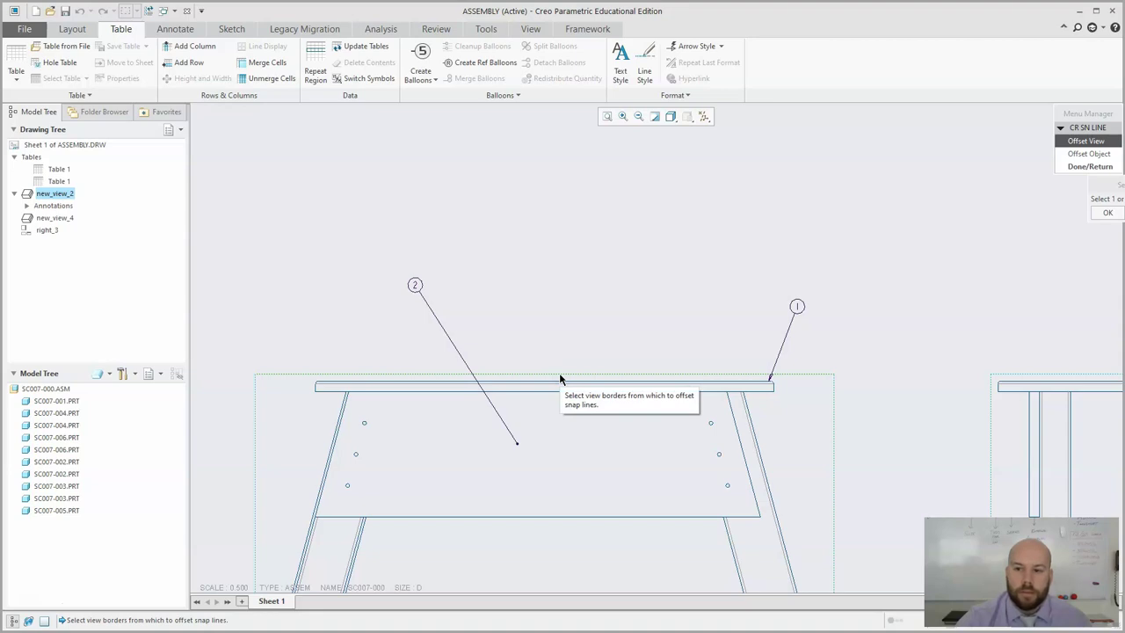
left_click_drag(1112, 185, 1006, 205)
left_click(580, 288)
middle_click(579, 289)
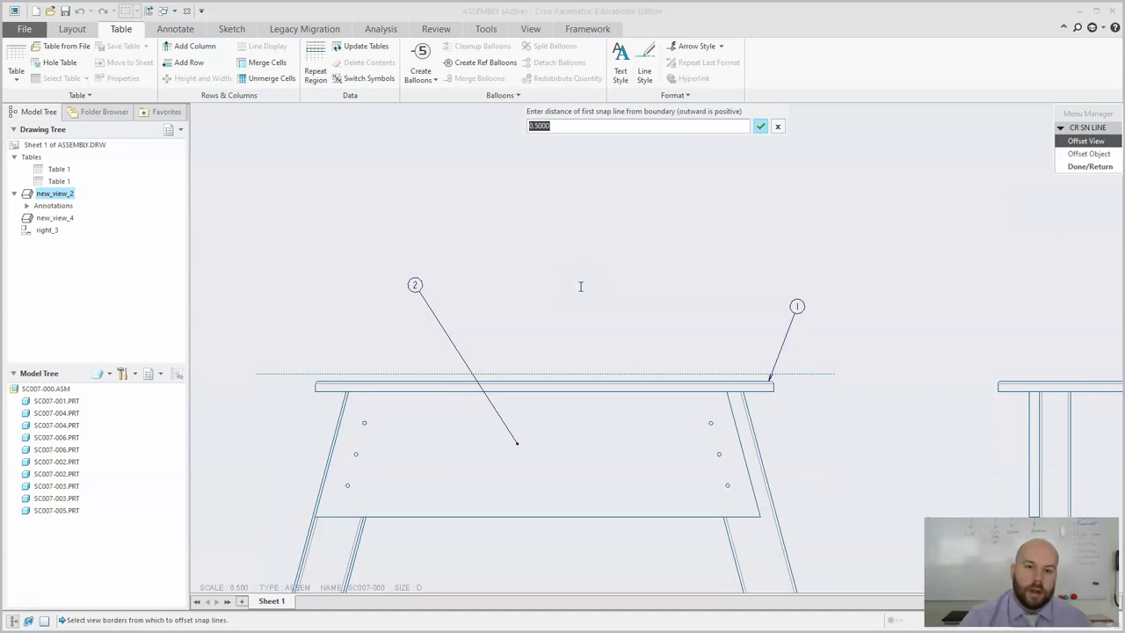
type("1.5")
key("Return")
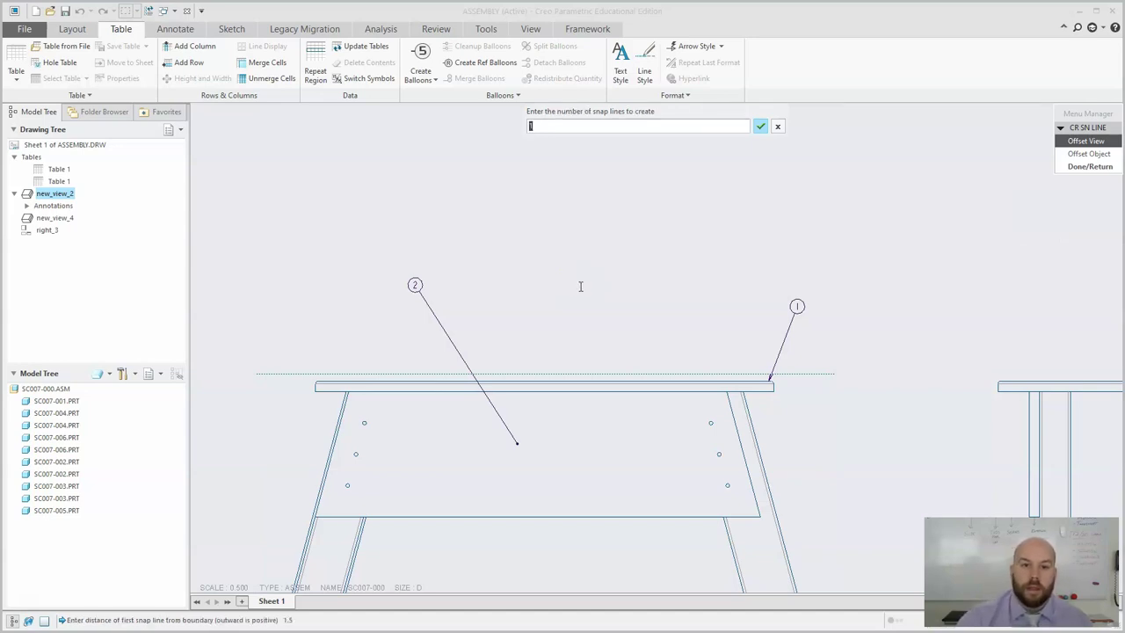
middle_click(580, 285)
middle_click(655, 261)
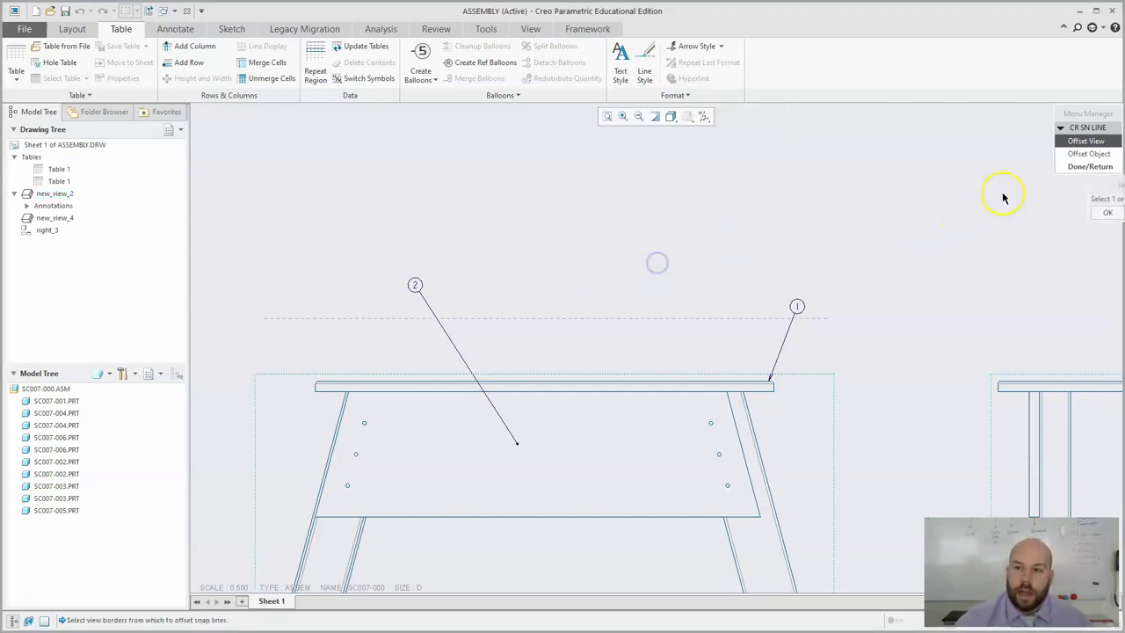
Step: Drag balloons 1 and 2 onto the dashed snap line above the front view
left_click(1089, 166)
left_click(796, 308)
scroll(797, 307, "up", 4)
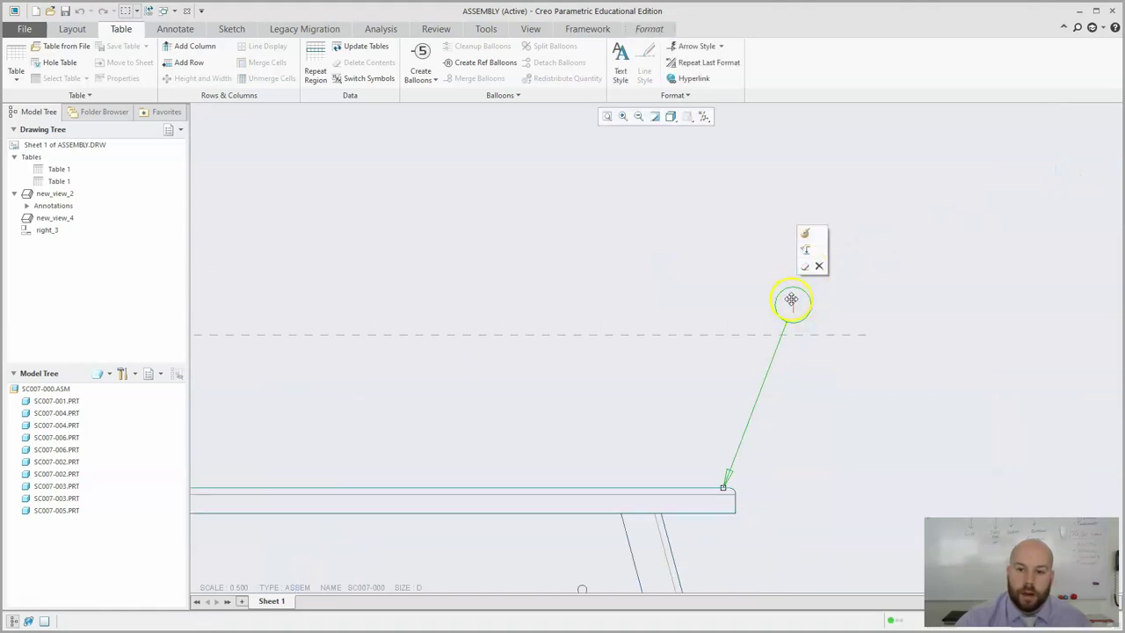
left_click_drag(793, 304, 771, 336)
scroll(816, 395, "down", 3)
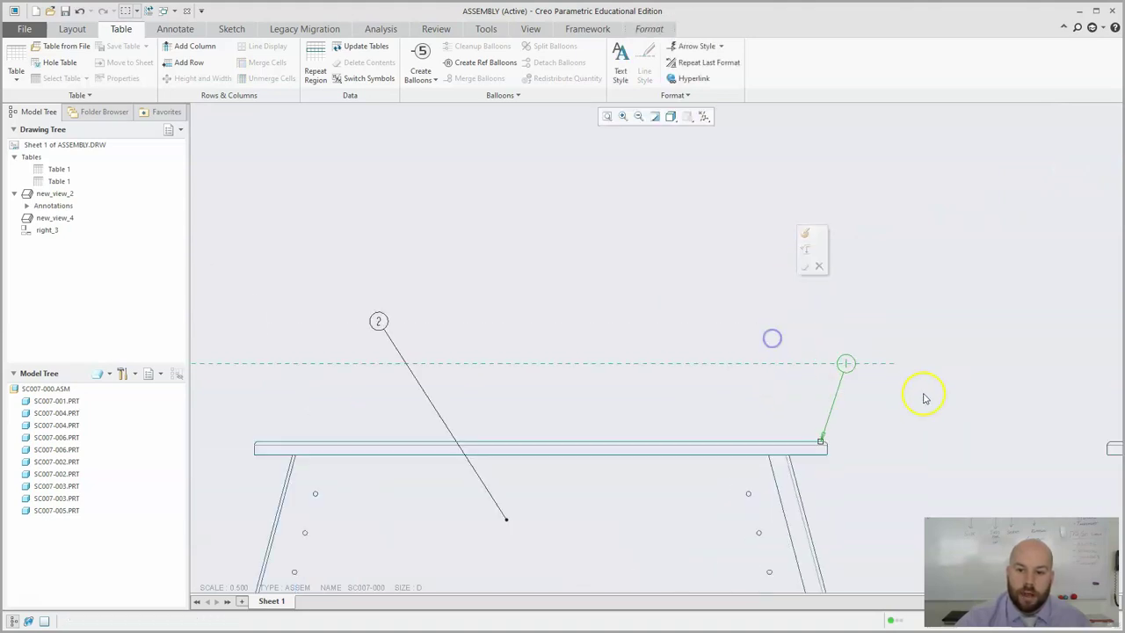
left_click(379, 322)
left_click_drag(379, 322, 431, 364)
scroll(568, 321, "down", 5)
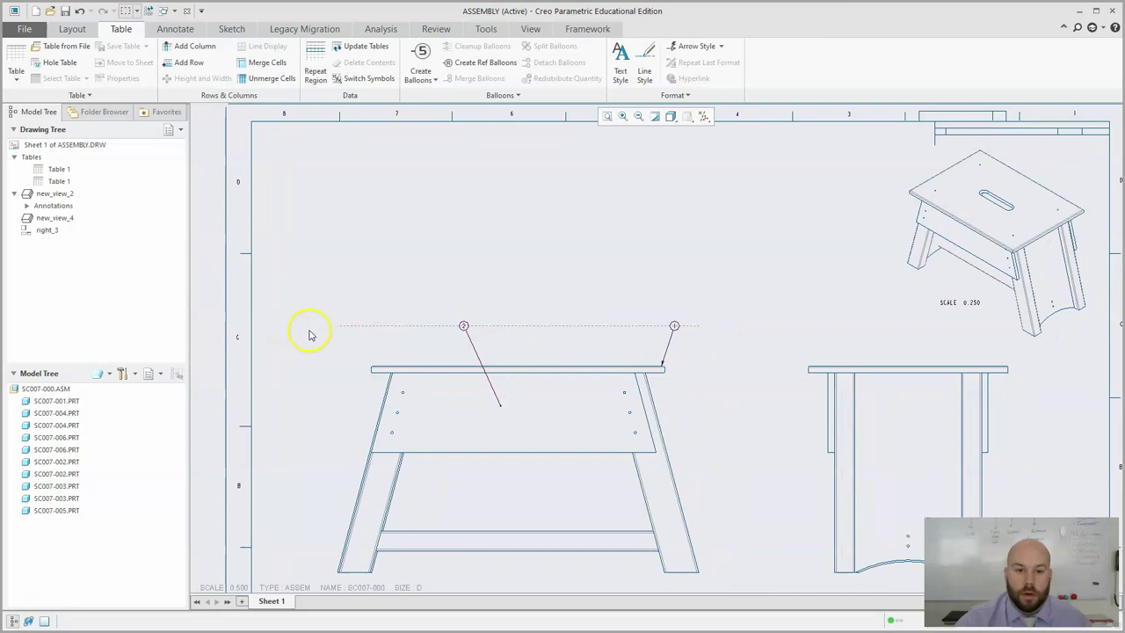
middle_click_drag(742, 365, 740, 229)
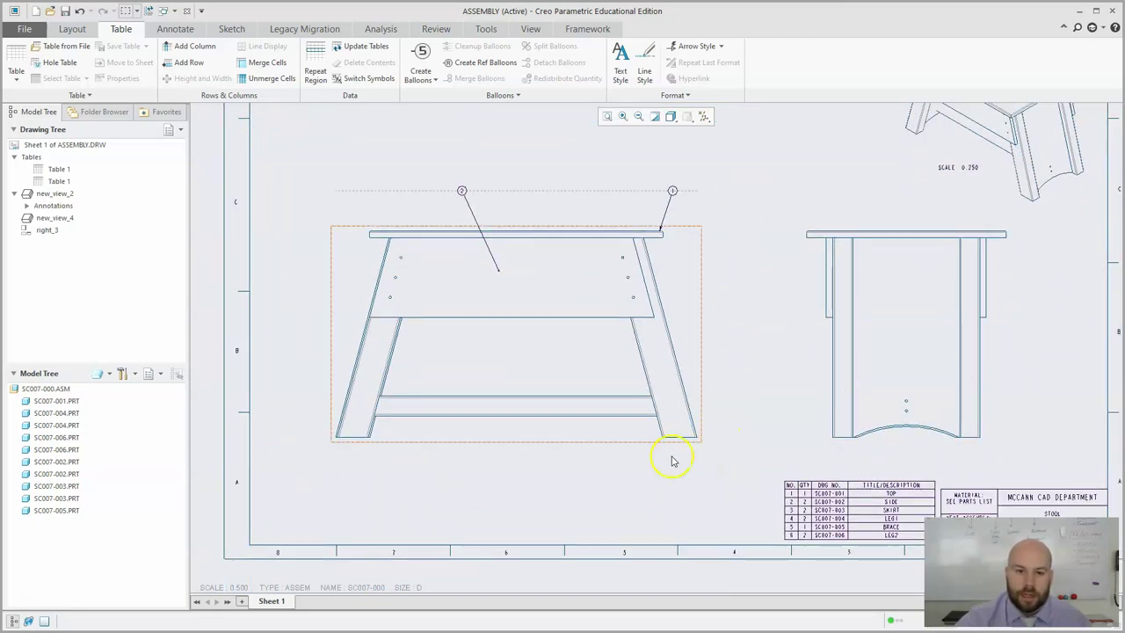
Step: Add a snap line offset 1.5 from the front view's right border
left_click(469, 96)
left_click(475, 123)
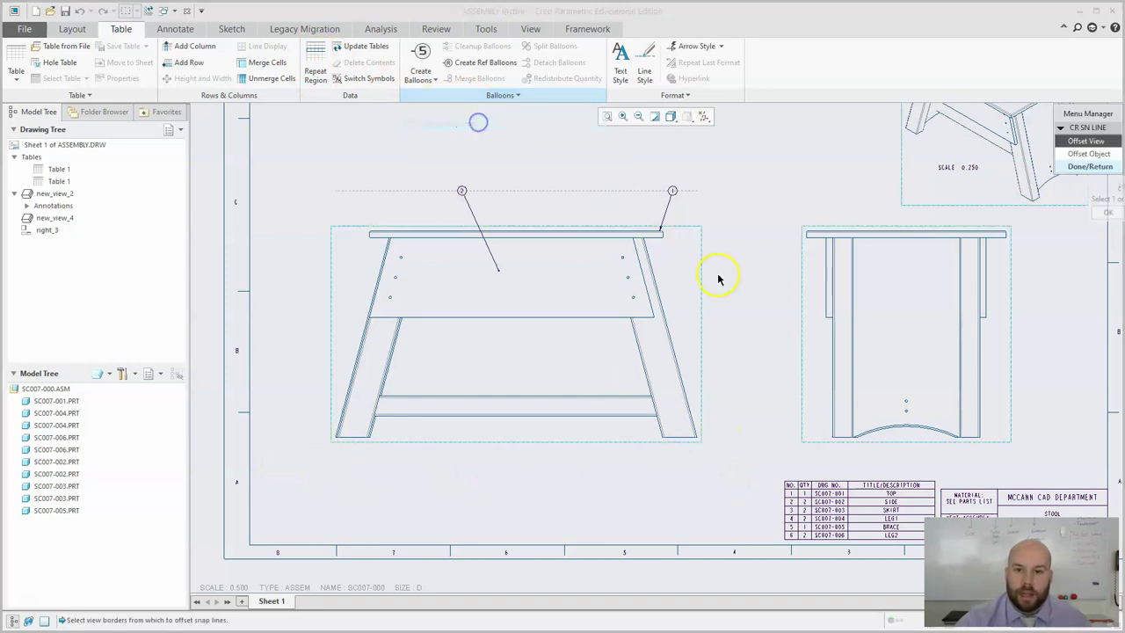
left_click(699, 282)
middle_click(760, 274)
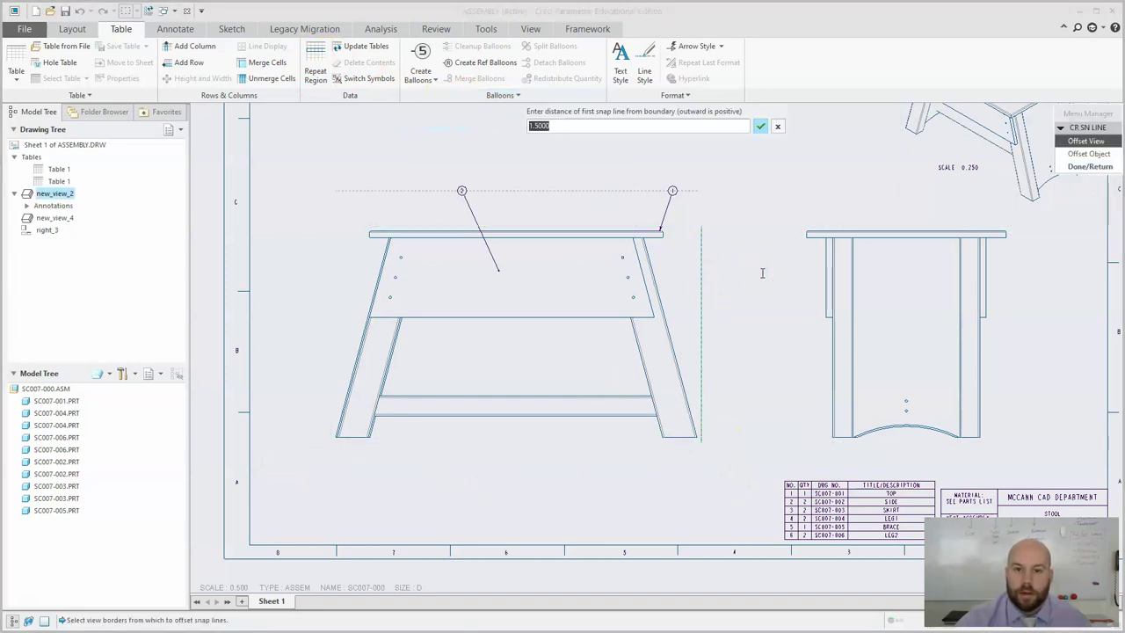
middle_click(760, 274)
Step: Add one snap line each, offset 1.5, along the front view's left and bottom borders
left_click(326, 310)
left_click(443, 441)
middle_click(580, 495)
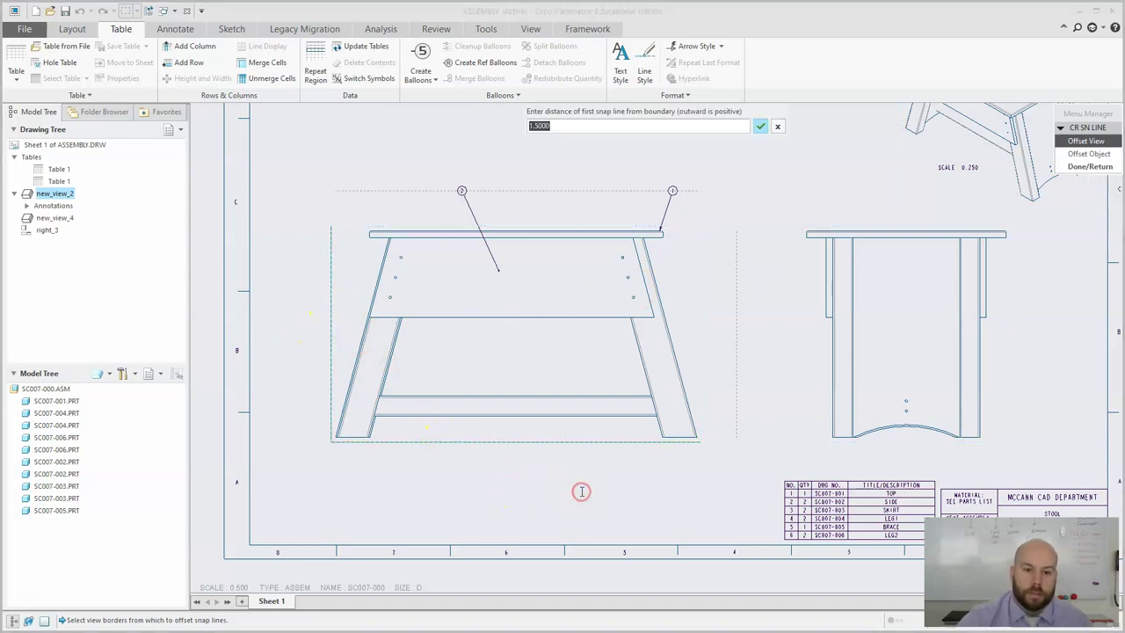
middle_click(580, 494)
middle_click(580, 495)
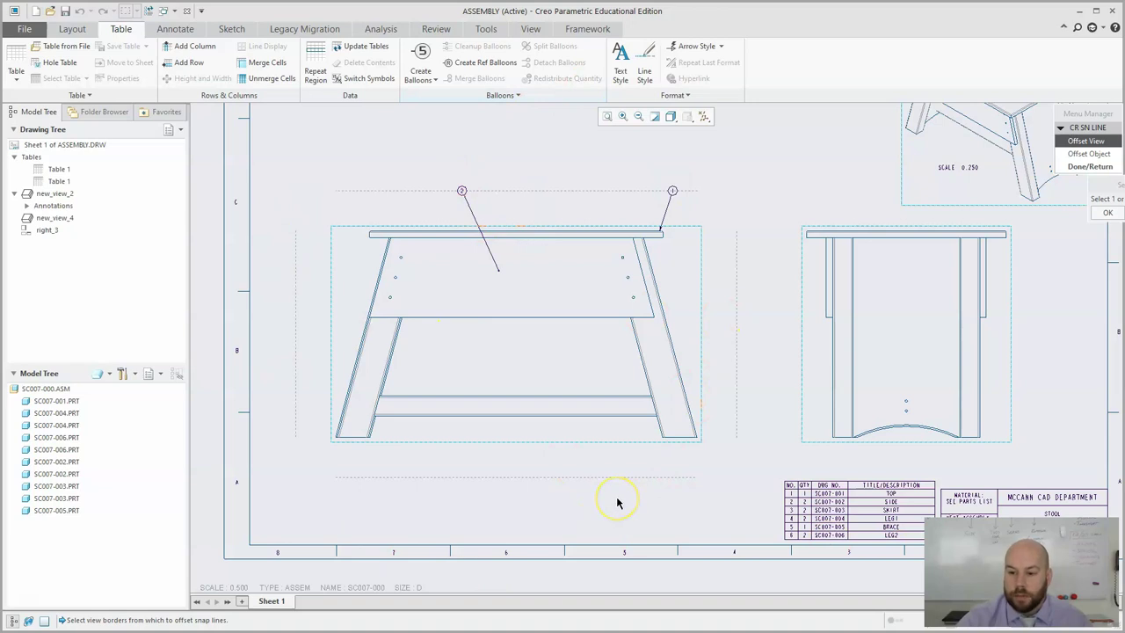
scroll(617, 501, "up", 2)
middle_click_drag(728, 208, 770, 244)
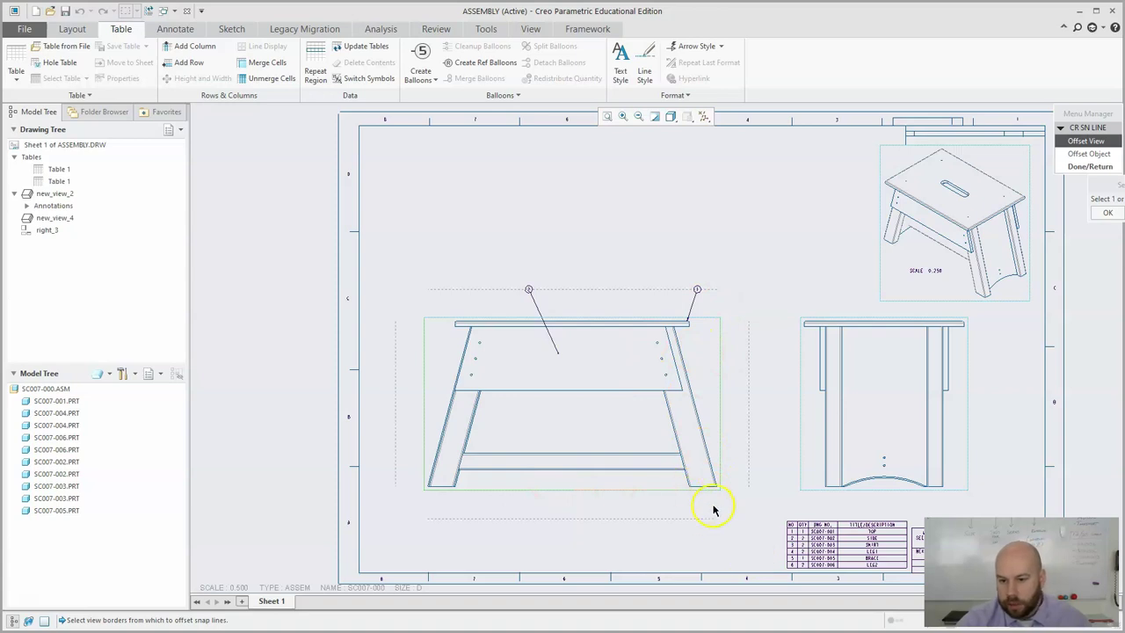
scroll(707, 492, "up", 3)
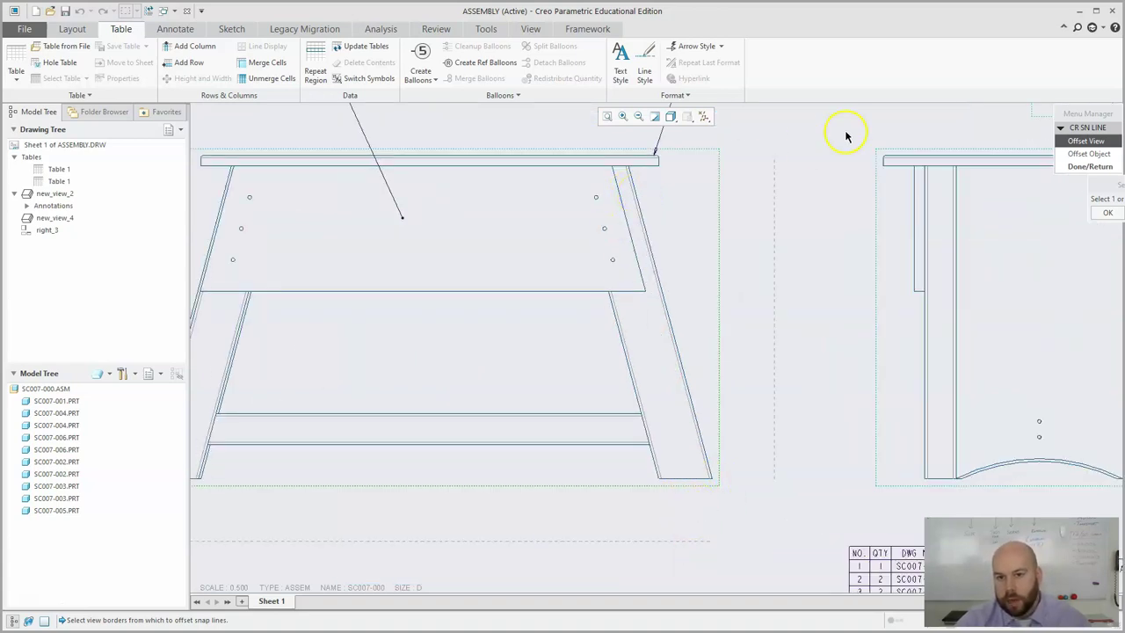
scroll(781, 476, "down", 2)
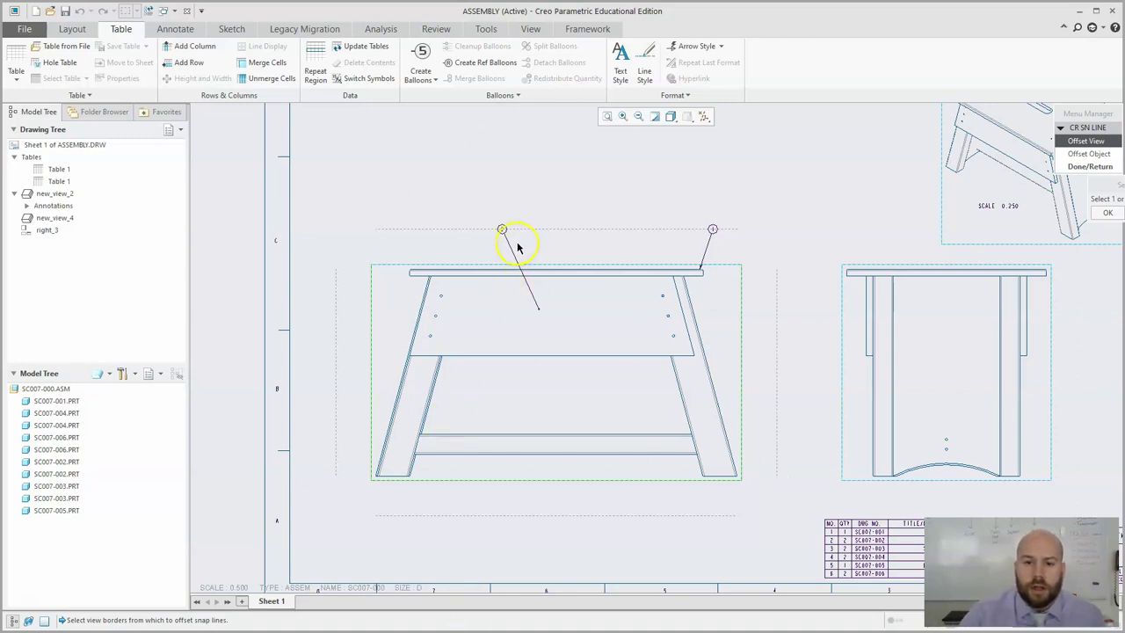
left_click(606, 116)
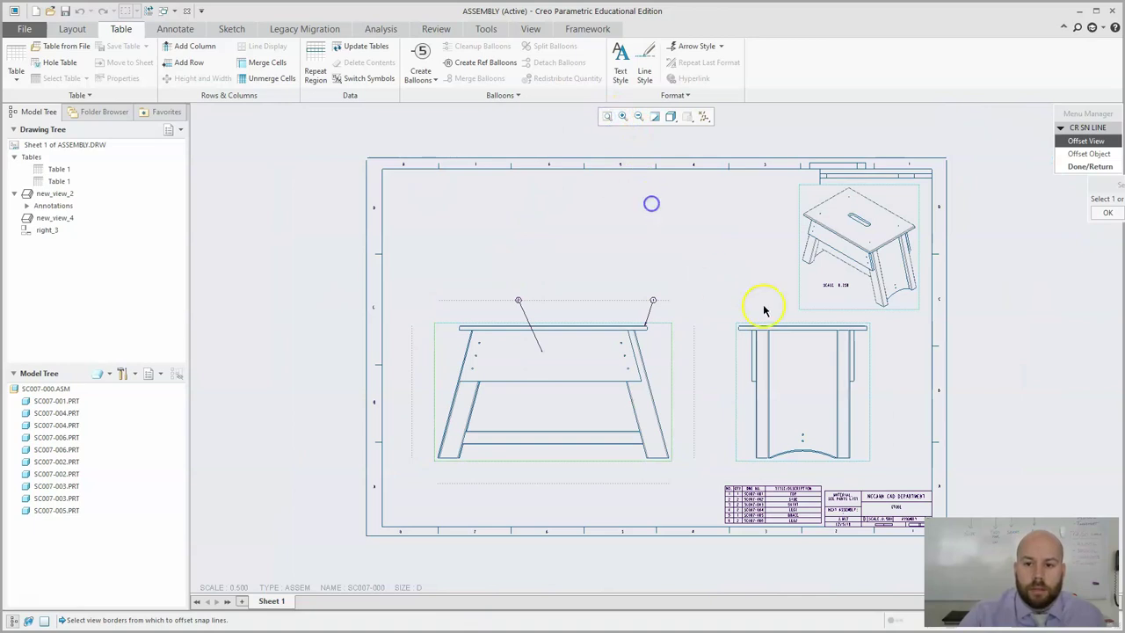